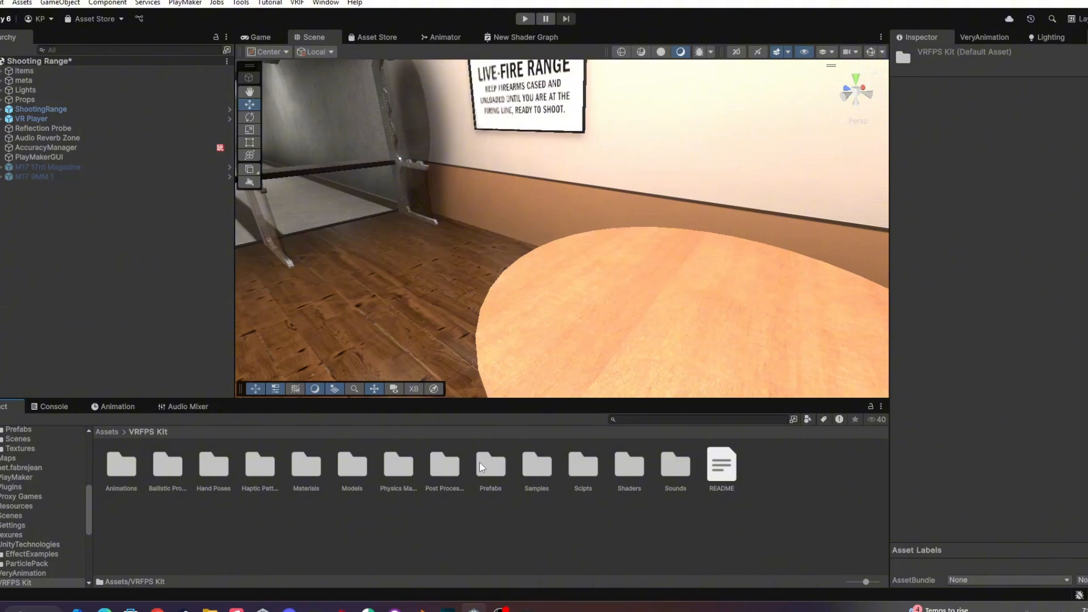
# Place the M17 9MM prefab from the Firearms prefabs on the round table and move the M17 9MM 1 pistol clear of it
pyautogui.doubleClick(480, 467)
pyautogui.moveTo(635, 283)
pyautogui.mouseDown(button='right')
pyautogui.moveTo(403, 232)
pyautogui.moveTo(352, 244)
pyautogui.mouseUp(button='right')
pyautogui.moveTo(612, 143); pyautogui.dragTo(524, 133, button='right')
pyautogui.moveTo(692, 227)
pyautogui.mouseDown(button='right')
pyautogui.moveTo(658, 182)
pyautogui.moveTo(450, 223)
pyautogui.moveTo(548, 247)
pyautogui.mouseUp(button='right')
pyautogui.press('w')
pyautogui.press('s')
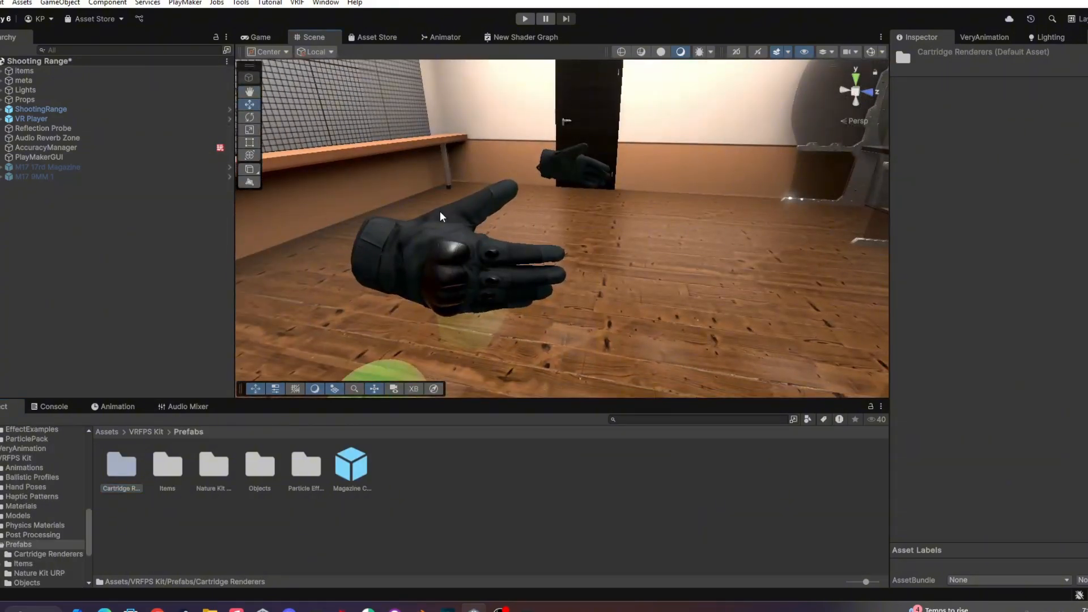
pyautogui.moveTo(393, 229); pyautogui.dragTo(820, 206, button='right')
pyautogui.moveTo(466, 231); pyautogui.dragTo(636, 196, button='right')
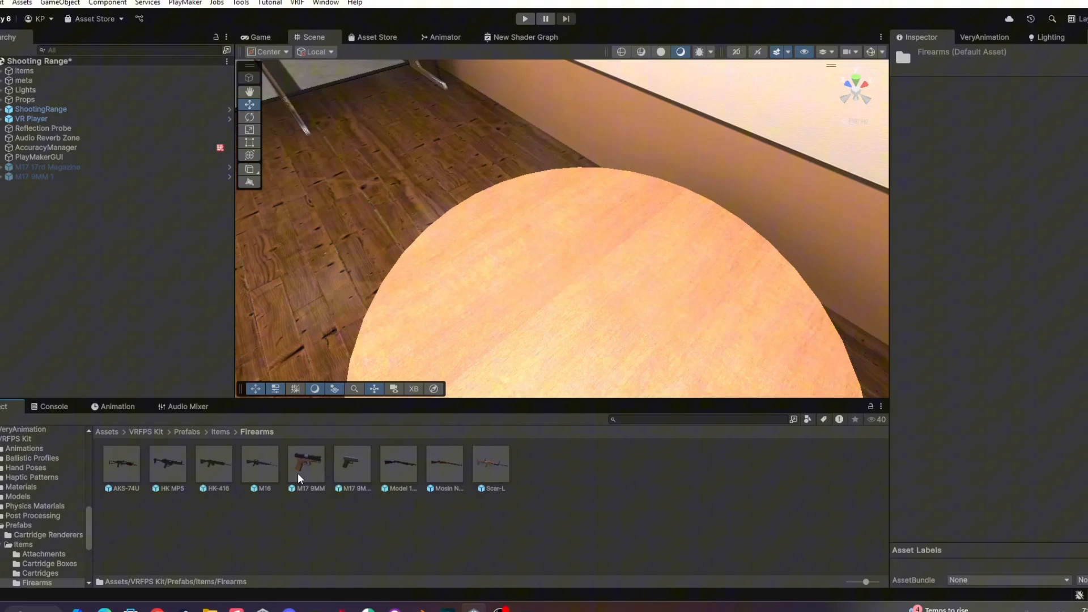
pyautogui.moveTo(306, 473); pyautogui.dragTo(595, 284)
pyautogui.moveTo(577, 239); pyautogui.dragTo(604, 179)
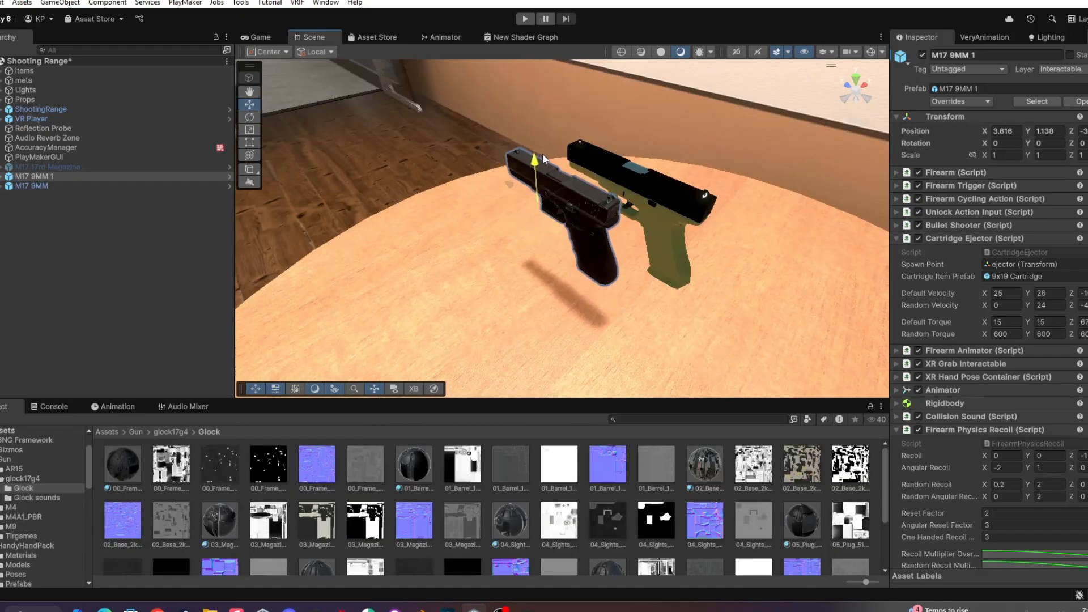
pyautogui.moveTo(519, 164); pyautogui.dragTo(519, 265)
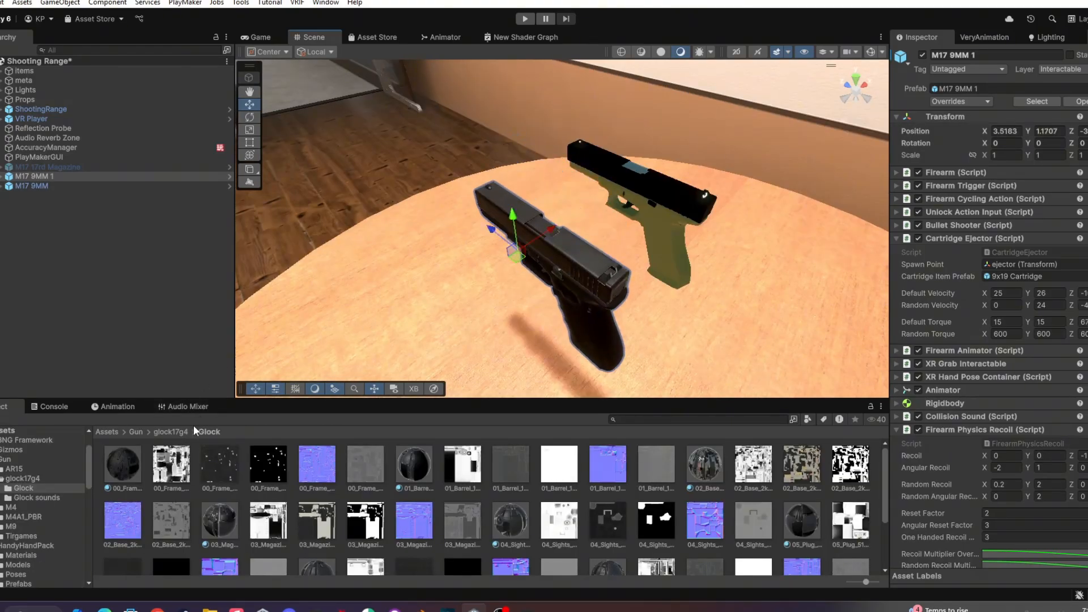
# Bring the exploded Gloxk_exp_low model into the scene above the table, raise it to about Y 1.105, and remove it again
pyautogui.scroll(-3, 206, 451)
pyautogui.moveTo(122, 549); pyautogui.dragTo(391, 269)
pyautogui.moveTo(571, 295); pyautogui.dragTo(633, 218, button='right')
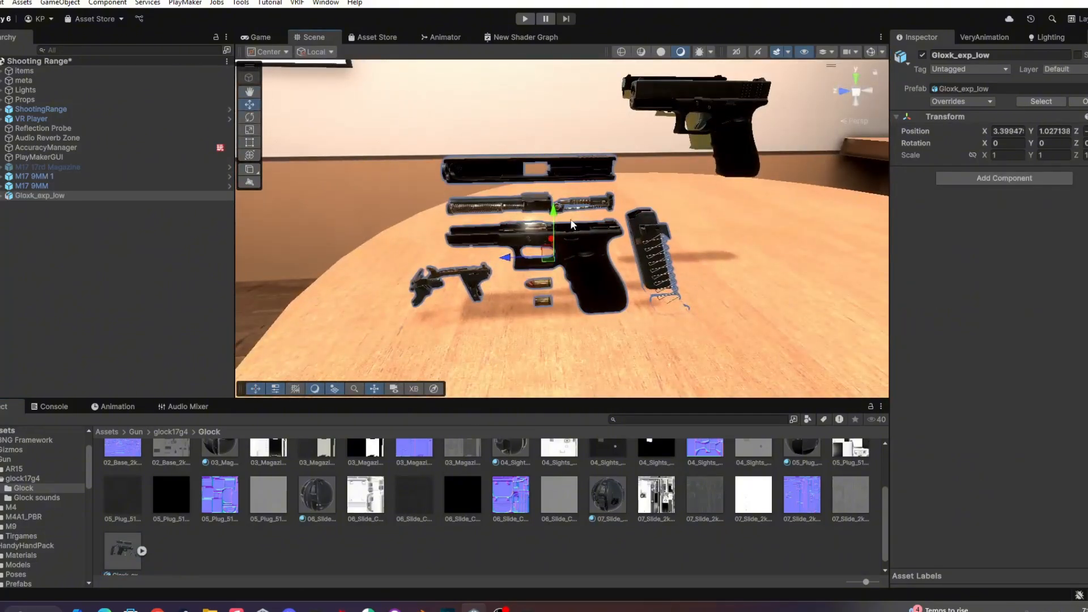
pyautogui.moveTo(551, 214); pyautogui.dragTo(550, 147)
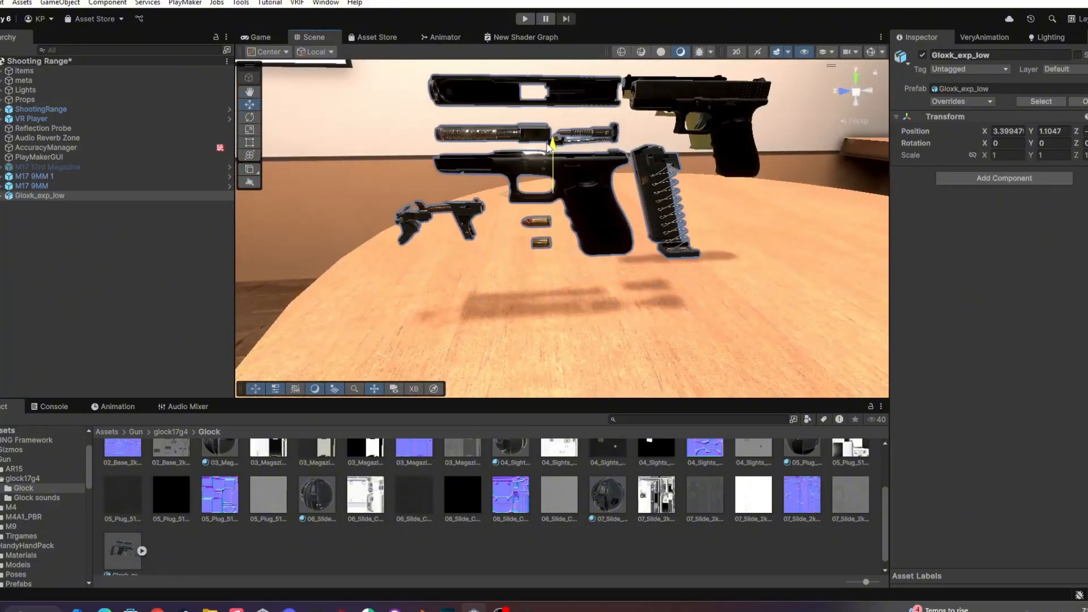
pyautogui.rightClick(560, 194)
# Locate the Glock17G4 model inside M17 9MM 1 and unpack that pistol's prefab instance
pyautogui.click(583, 253)
pyautogui.moveTo(583, 253); pyautogui.dragTo(657, 198, button='right')
pyautogui.scroll(4, 559, 305)
pyautogui.click(559, 304)
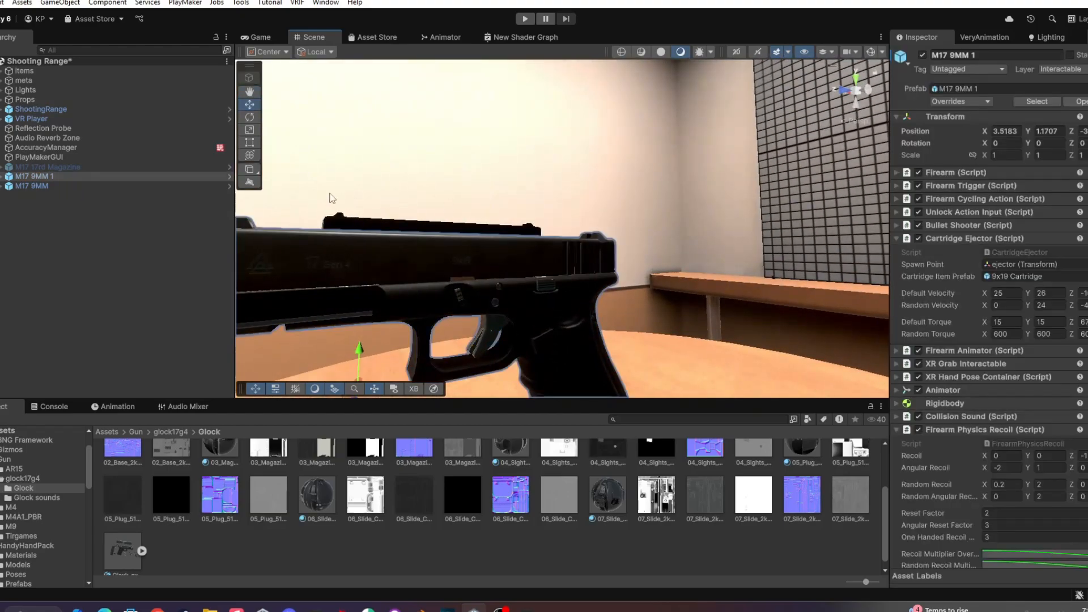
pyautogui.click(583, 326)
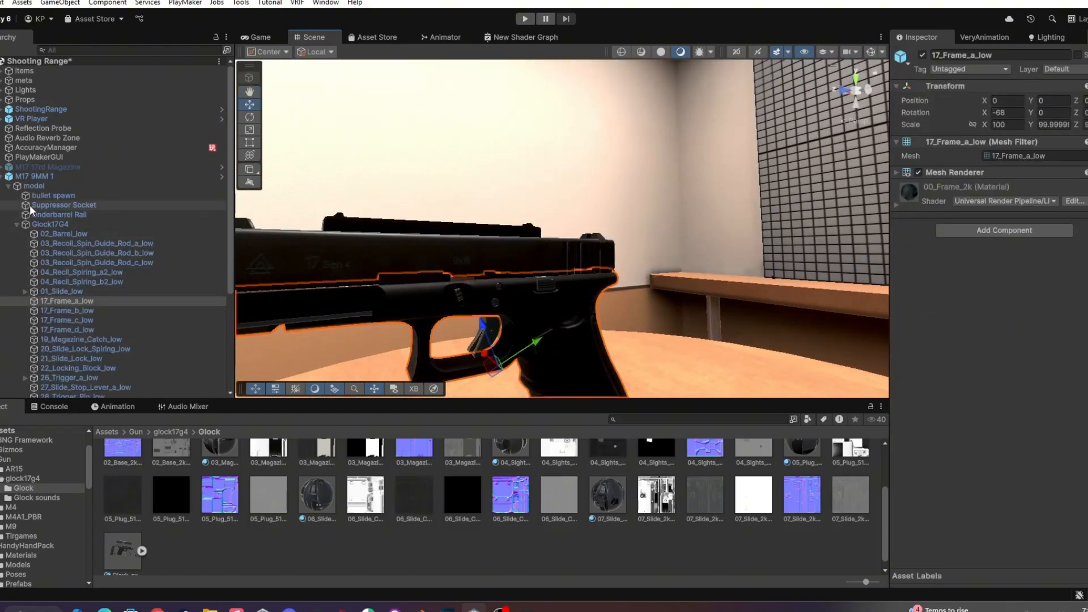
pyautogui.click(41, 225)
pyautogui.click(17, 224)
pyautogui.click(41, 177)
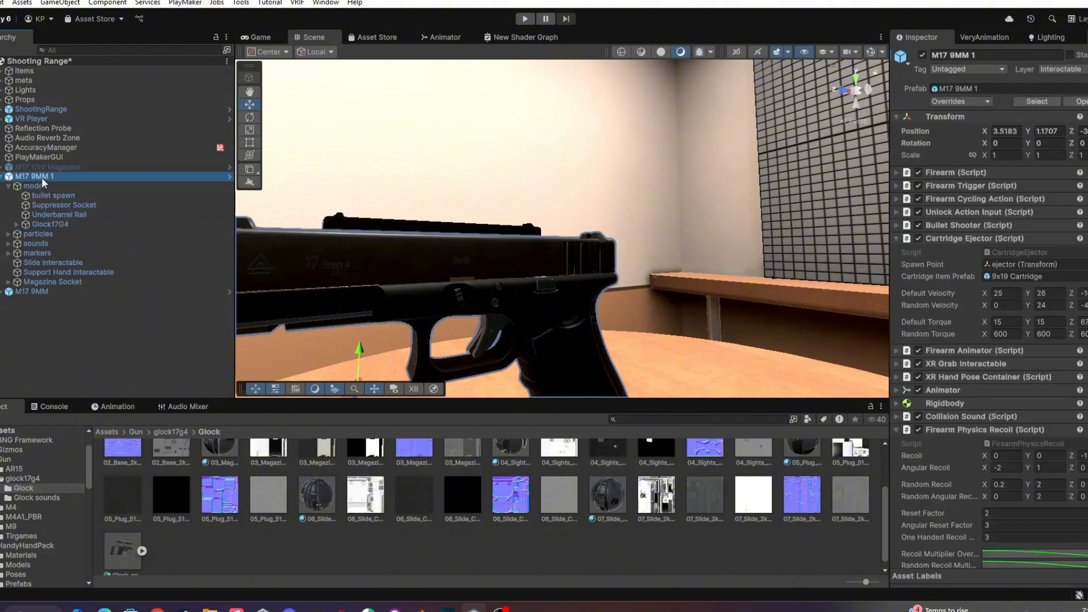
pyautogui.rightClick(43, 178)
pyautogui.moveTo(170, 276)
pyautogui.click(268, 369)
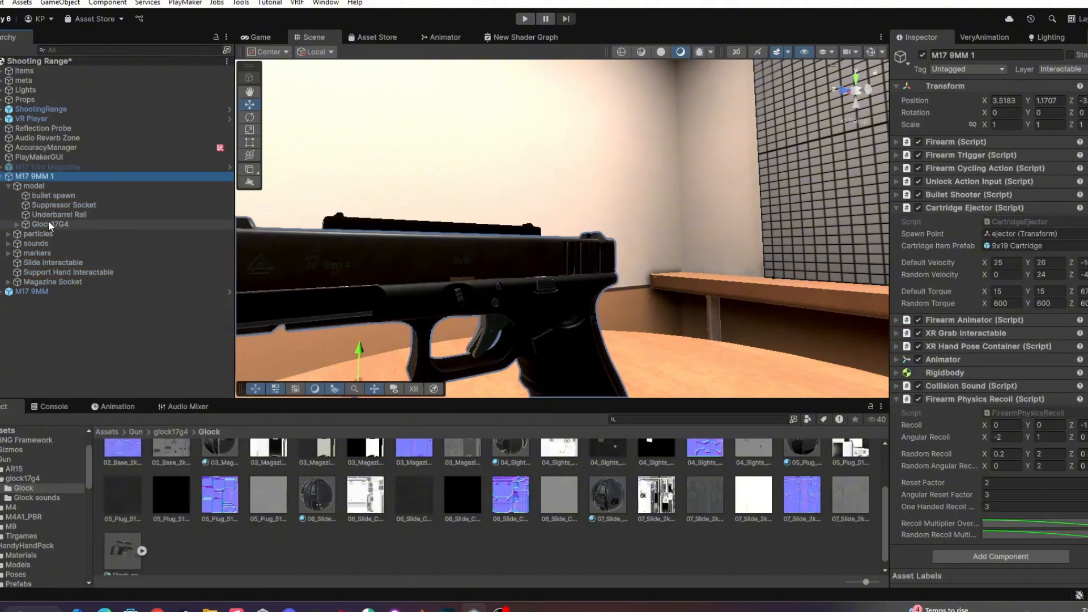
# Move Glock17G4 out of M17 9MM 1 to the scene root and delete the leftover M17 9MM 1 object
pyautogui.moveTo(50, 225); pyautogui.dragTo(23, 173)
pyautogui.click(42, 185)
pyautogui.rightClick(42, 185)
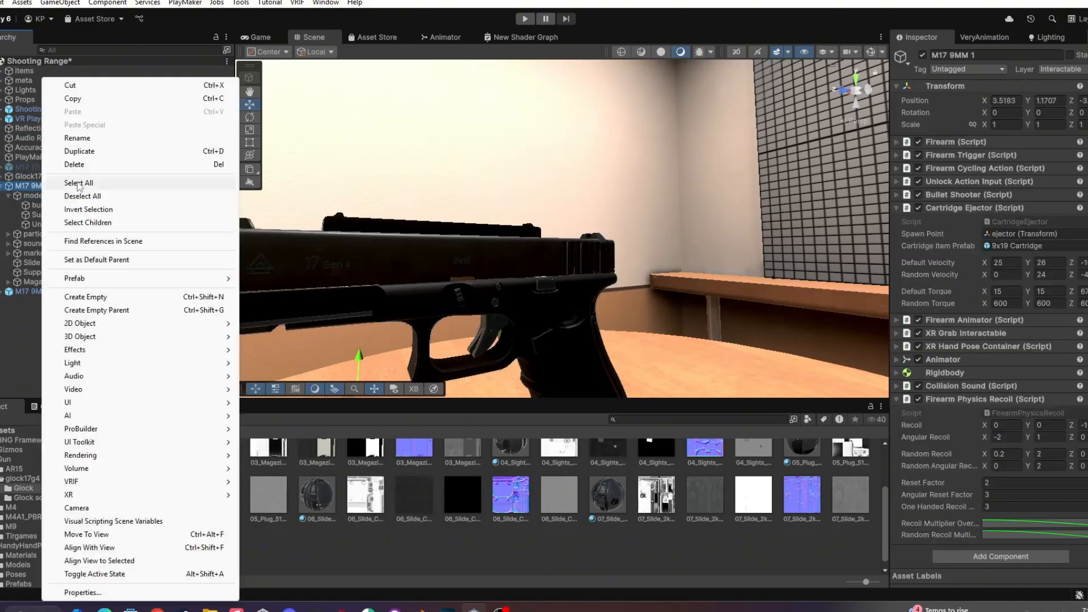
pyautogui.click(113, 169)
# Move the whole Glock17G4 object sideways onto the M17 9MM pistol, to about X 3.637
pyautogui.scroll(-6, 408, 204)
pyautogui.keyDown('alt'); pyautogui.moveTo(419, 213); pyautogui.dragTo(796, 274); pyautogui.keyUp('alt')
pyautogui.scroll(4, 797, 274)
pyautogui.scroll(-4, 737, 255)
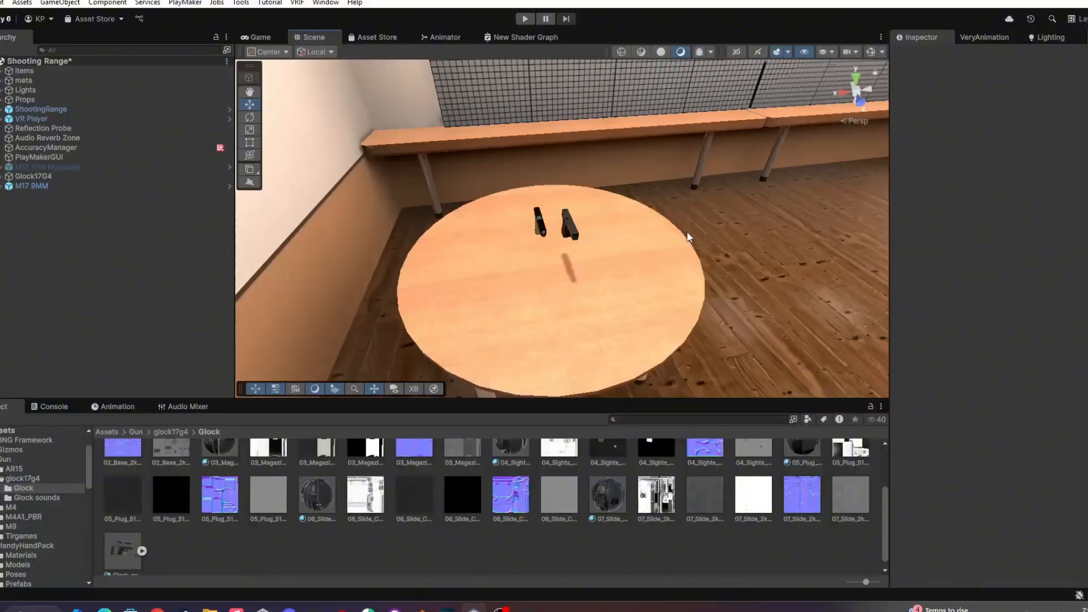
pyautogui.press('w')
pyautogui.scroll(-12, 558, 201)
pyautogui.moveTo(584, 222)
pyautogui.mouseDown(button='right')
pyautogui.moveTo(555, 199)
pyautogui.moveTo(599, 219)
pyautogui.mouseUp(button='right')
pyautogui.press('s')
pyautogui.scroll(2, 595, 210)
pyautogui.press('w')
pyautogui.click(714, 170)
pyautogui.press('f')
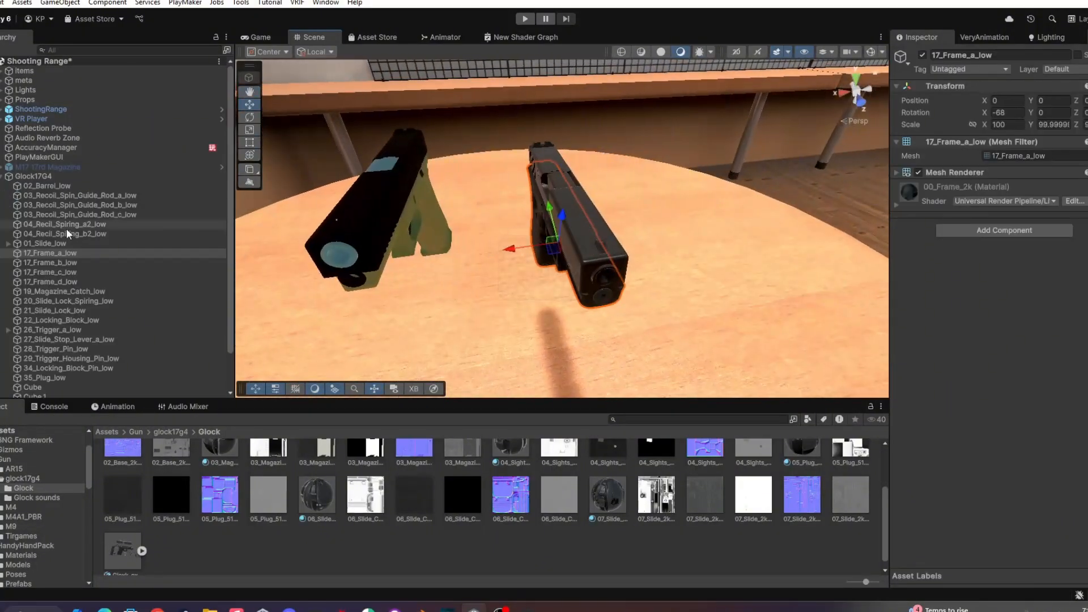
pyautogui.click(83, 178)
pyautogui.moveTo(502, 243); pyautogui.dragTo(368, 266)
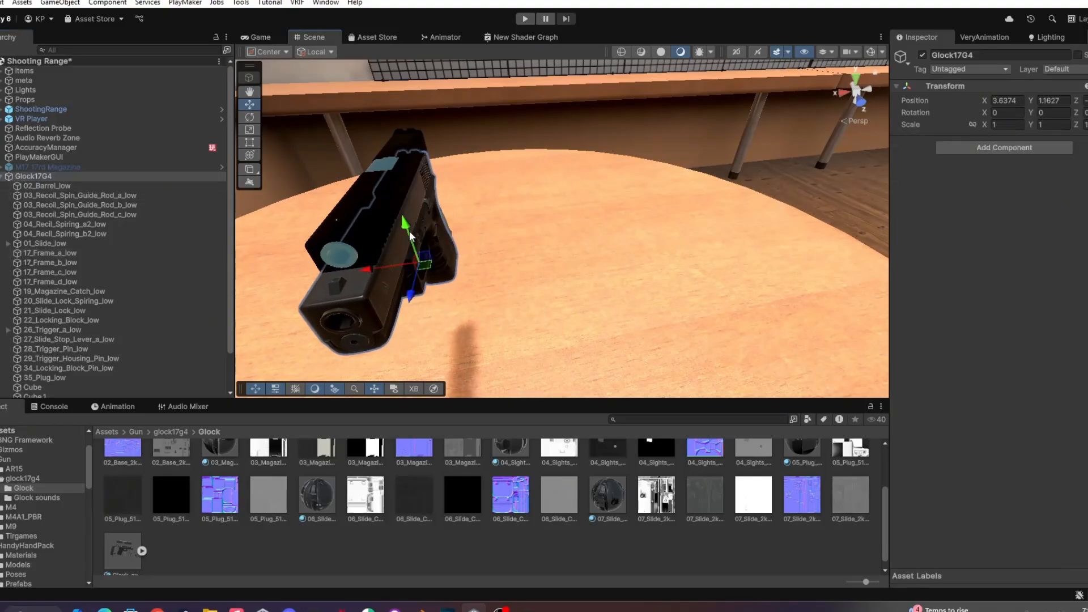
# Raise Glock17G4 to about Y 1.183 and shift it lengthwise to line up with the M17 9MM
pyautogui.moveTo(404, 225); pyautogui.dragTo(396, 200)
pyautogui.moveTo(645, 183); pyautogui.dragTo(410, 235, button='right')
pyautogui.press('d')
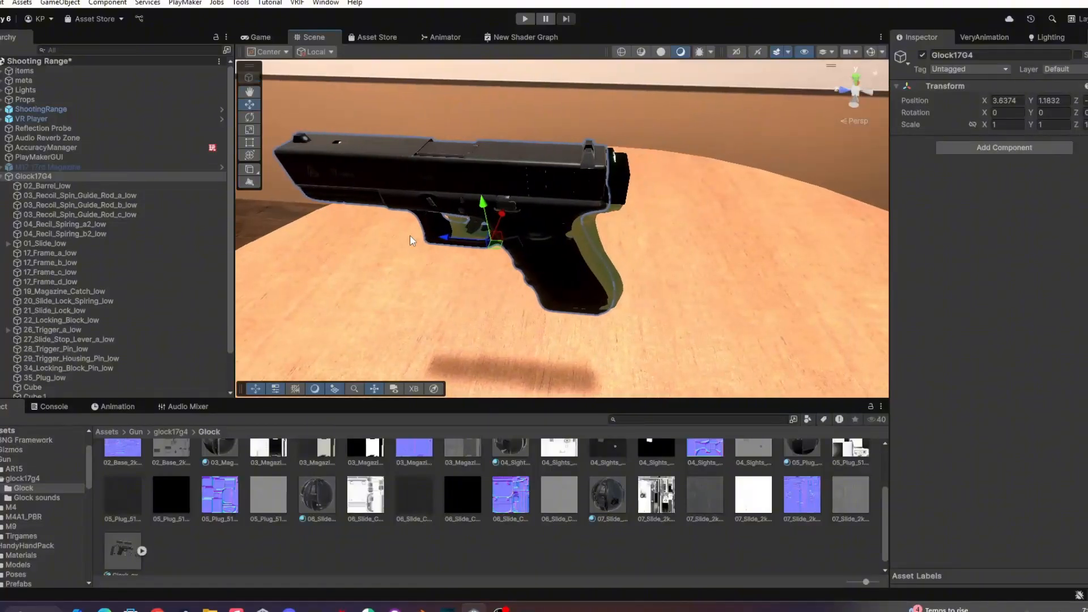
pyautogui.moveTo(446, 238)
pyautogui.mouseDown()
pyautogui.moveTo(480, 244)
pyautogui.moveTo(463, 248)
pyautogui.mouseUp()
pyautogui.press('d')
# Examine from several sides how well Glock17G4 overlaps the M17 9MM pistol
pyautogui.moveTo(825, 251); pyautogui.dragTo(600, 224, button='right')
pyautogui.moveTo(765, 212); pyautogui.dragTo(618, 193, button='right')
pyautogui.click(607, 200)
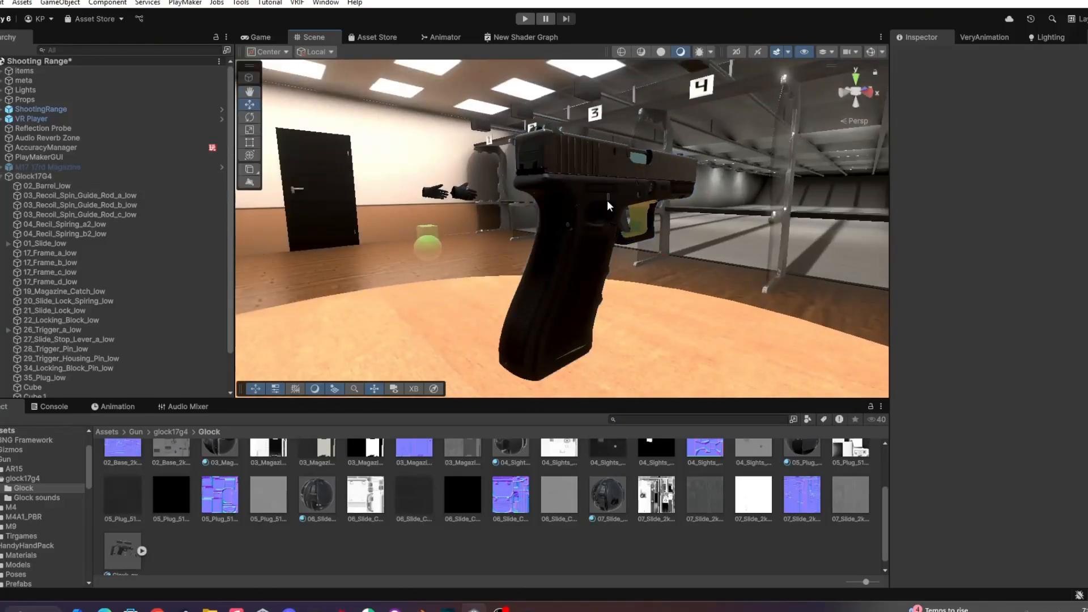
pyautogui.click(691, 181)
pyautogui.press('d')
pyautogui.moveTo(692, 181); pyautogui.dragTo(575, 154, button='right')
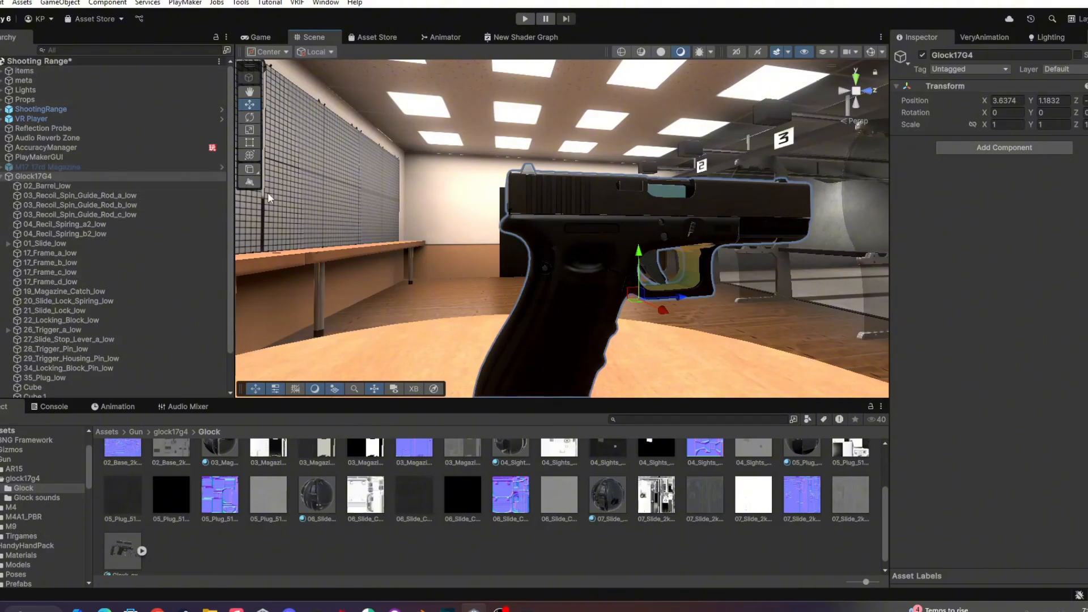
pyautogui.moveTo(475, 305); pyautogui.dragTo(682, 245, button='right')
pyautogui.press('w')
pyautogui.press('a')
# Nest Glock17G4 inside the M17 9MM hierarchy as a child of its model object
pyautogui.click(589, 269)
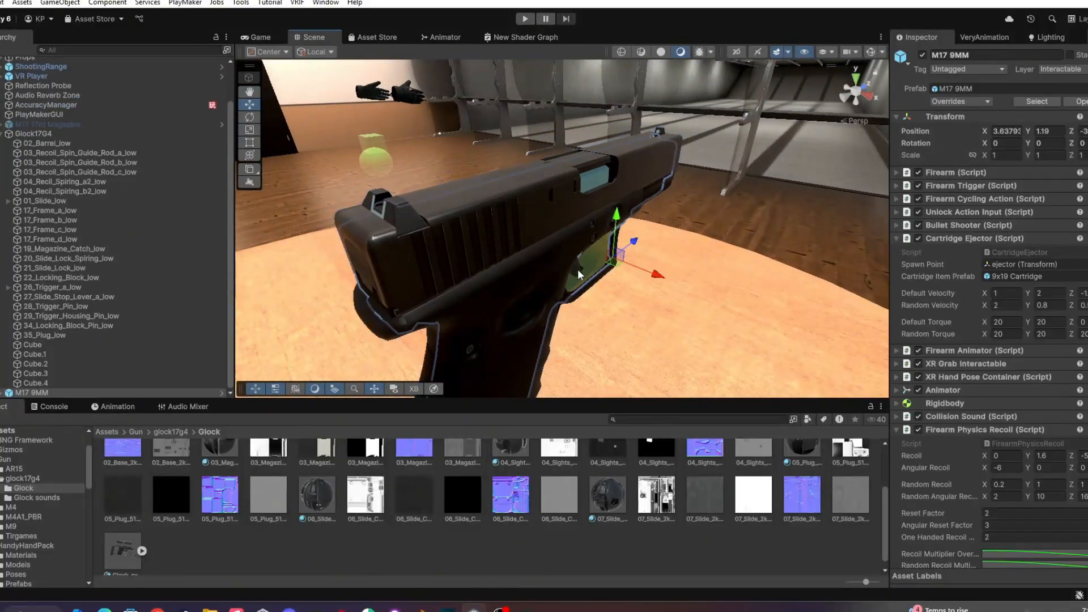
pyautogui.moveTo(29, 376); pyautogui.dragTo(28, 393)
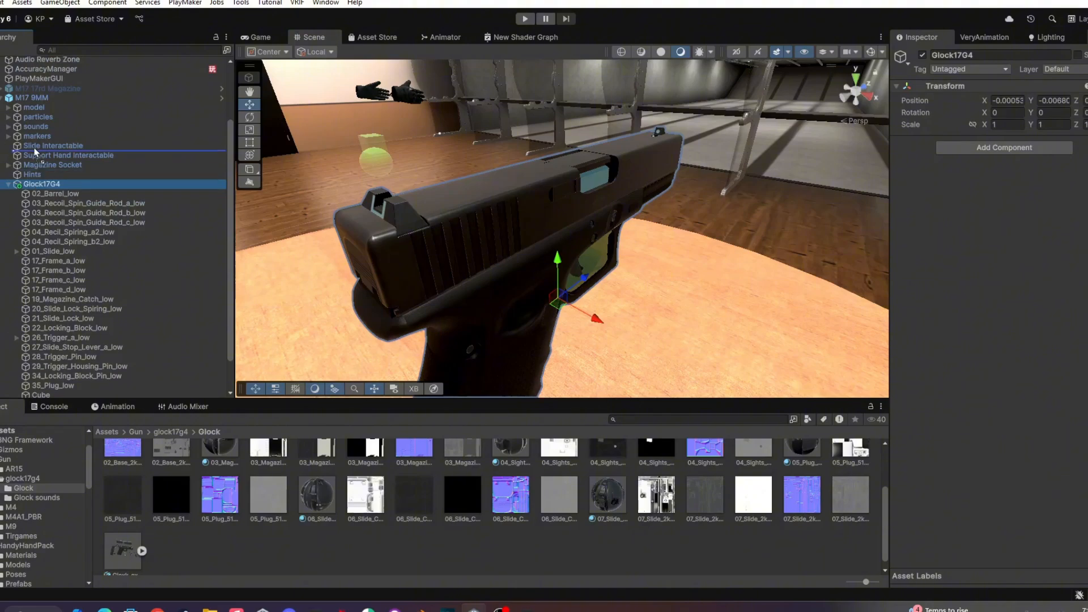
pyautogui.moveTo(26, 114); pyautogui.dragTo(29, 107)
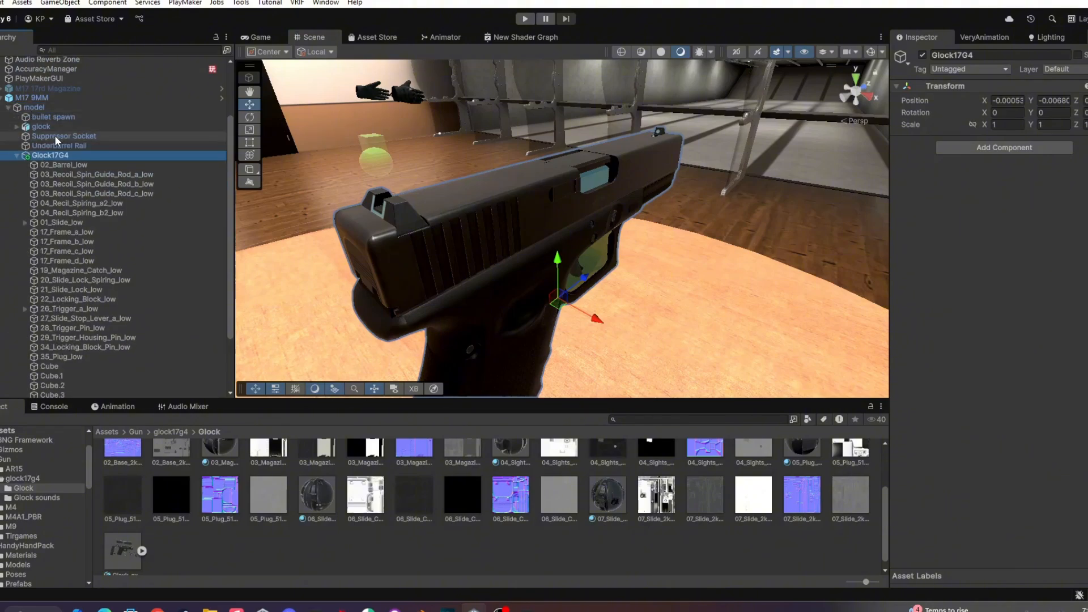
# Delete the original glock object from the M17 9MM's model group
pyautogui.click(53, 127)
pyautogui.rightClick(54, 126)
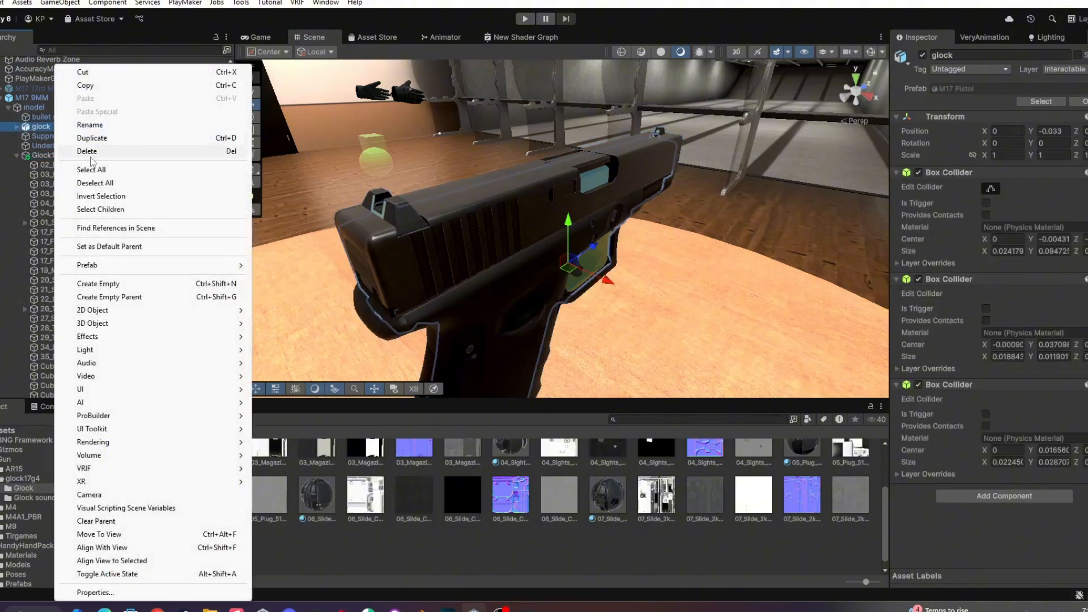
pyautogui.click(85, 151)
# Add a 3D cube as a child of Glock17G4
pyautogui.click(47, 147)
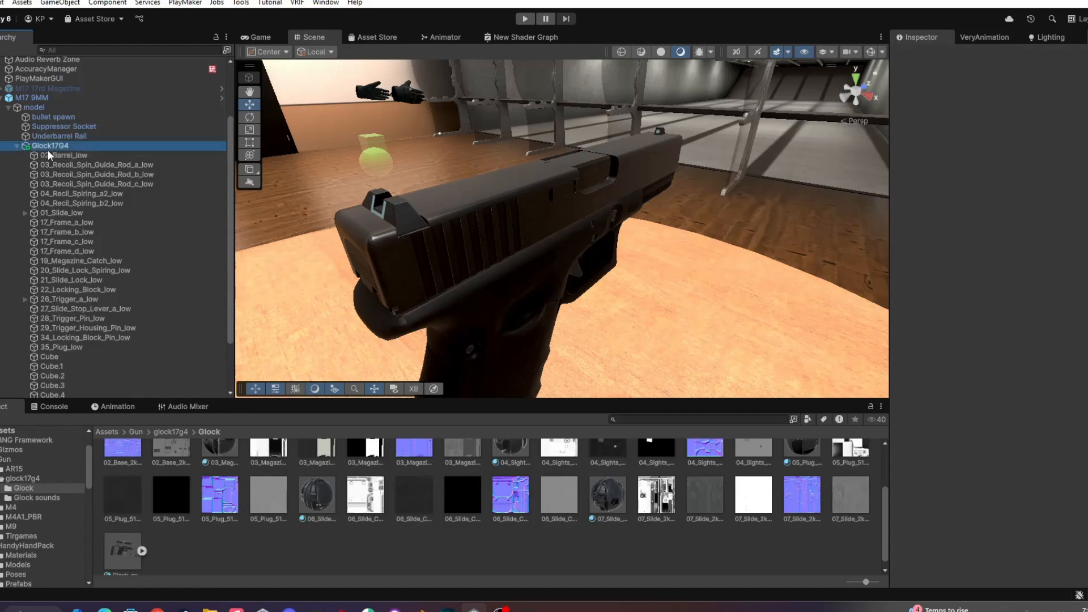
pyautogui.click(16, 146)
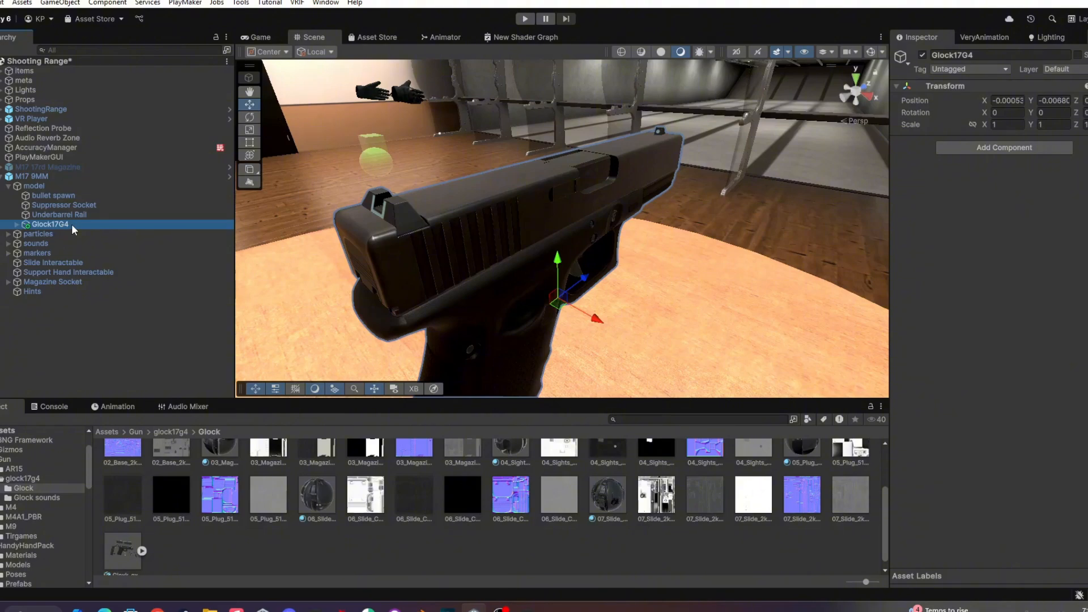
pyautogui.rightClick(71, 223)
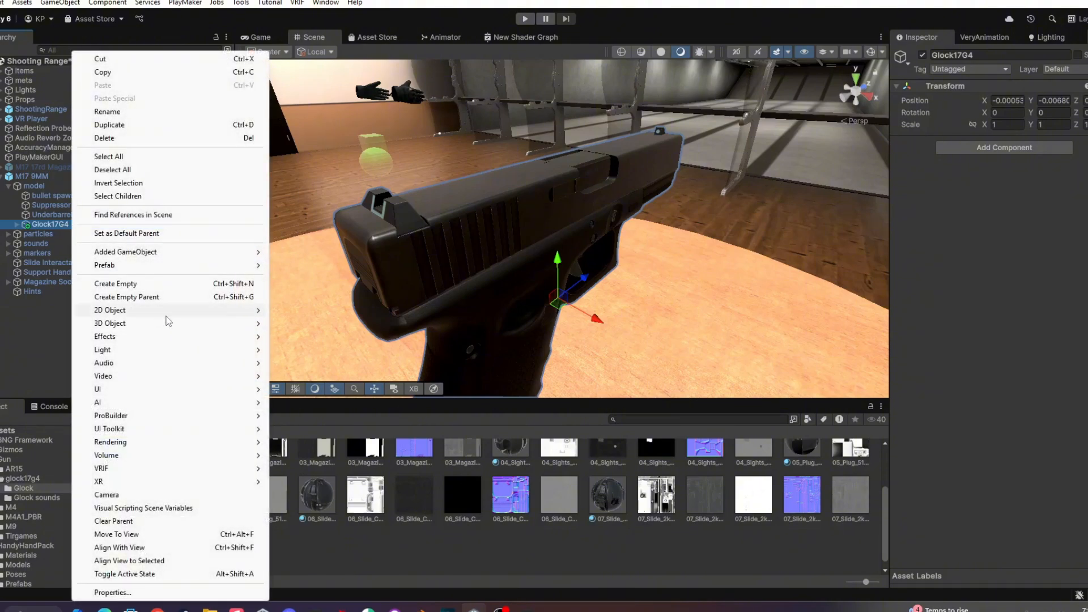
pyautogui.moveTo(245, 323)
pyautogui.click(294, 323)
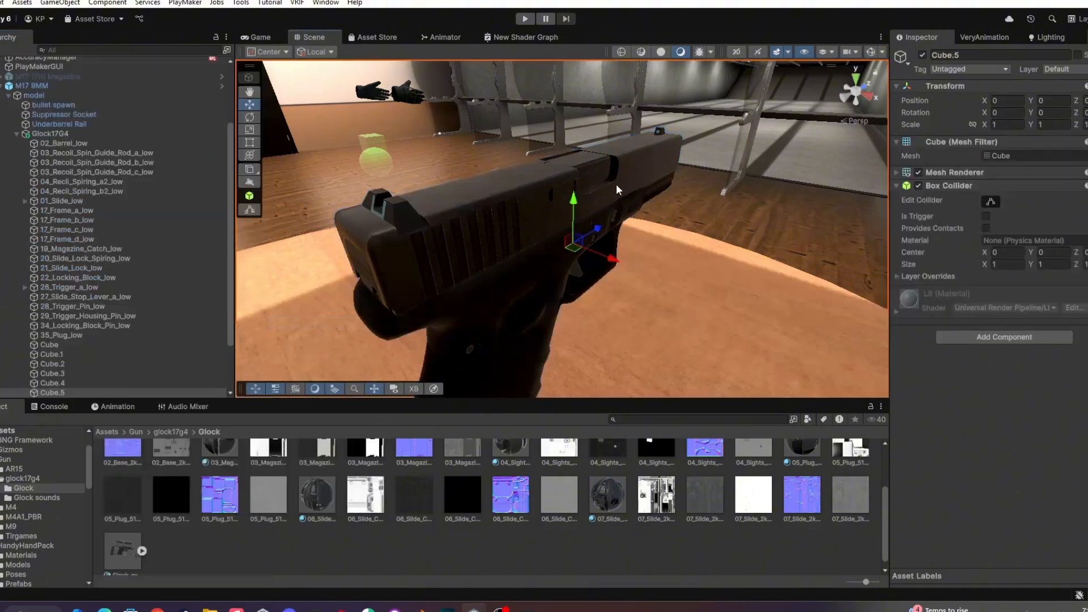
# Scale the new cube down to about 0.037 by 0.032 and raise it onto the slide at about Y 0.028
pyautogui.moveTo(617, 190); pyautogui.dragTo(590, 187, button='right')
pyautogui.moveTo(596, 240); pyautogui.dragTo(549, 261)
pyautogui.press('d')
pyautogui.moveTo(548, 261); pyautogui.dragTo(532, 171, button='right')
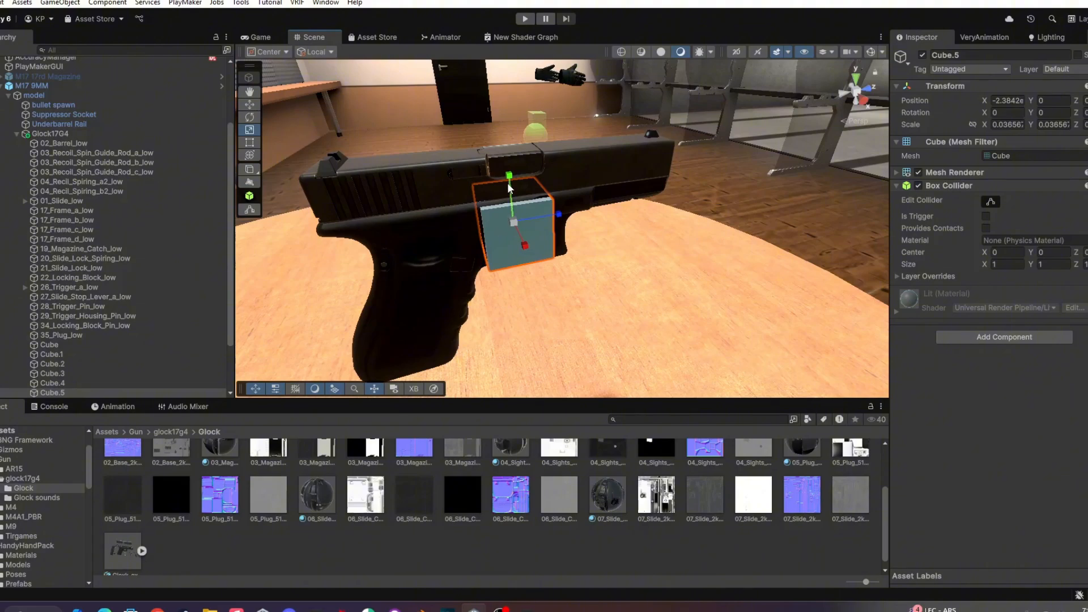
pyautogui.moveTo(509, 187); pyautogui.dragTo(507, 136)
pyautogui.press('w')
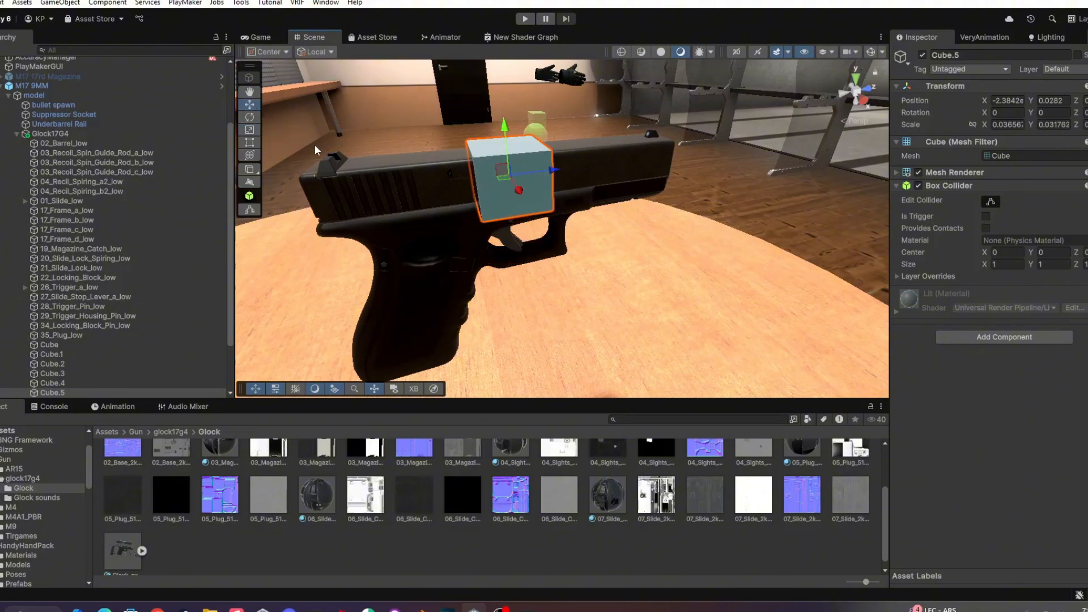
# Stretch the cube along the pistol's length with the Rect tool and undo the last two changes
pyautogui.click(249, 143)
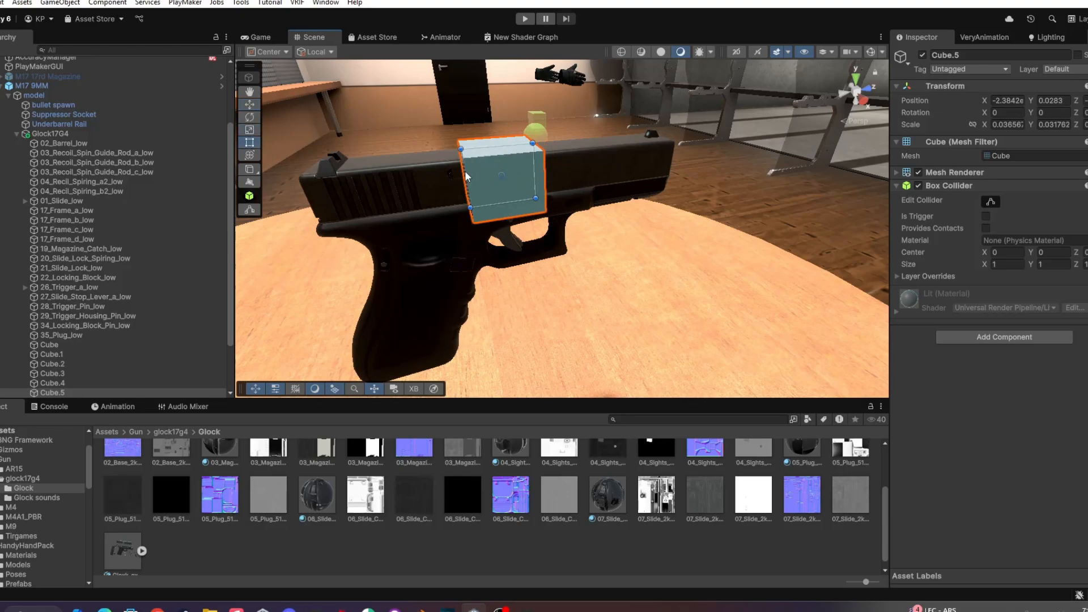
pyautogui.moveTo(464, 171); pyautogui.dragTo(315, 190)
pyautogui.keyDown('alt'); pyautogui.moveTo(623, 142); pyautogui.dragTo(542, 197); pyautogui.keyUp('alt')
pyautogui.hotkey('ctrl', 'z')
pyautogui.hotkey('ctrl', 'z')
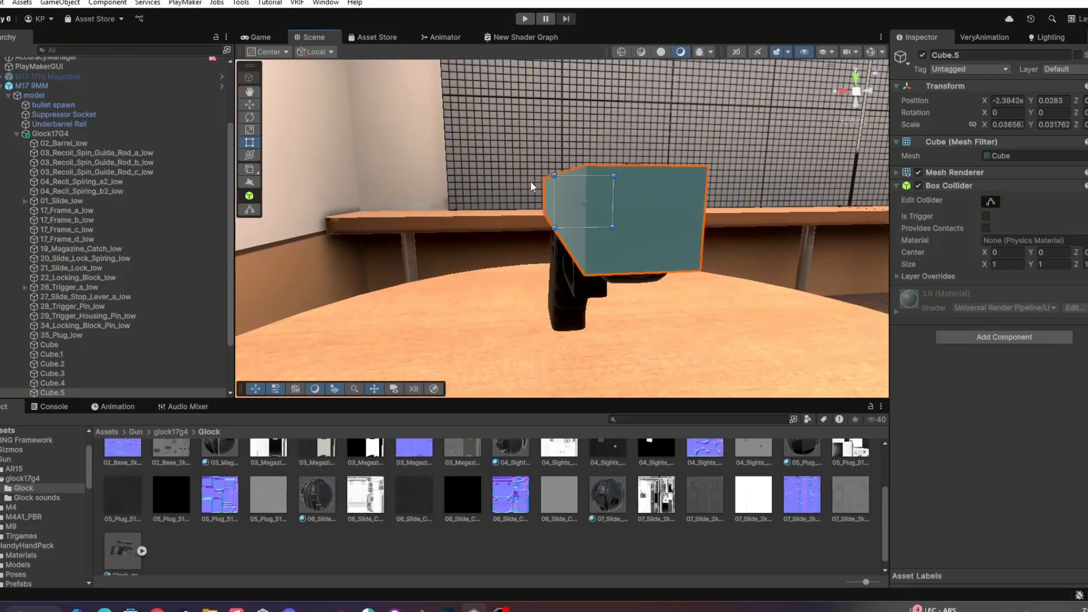
# Extend the cube down over the grip and above the slide, to a scale of about 0.055 in X and 0.145 in Y
pyautogui.moveTo(577, 227); pyautogui.dragTo(569, 364)
pyautogui.keyDown('alt'); pyautogui.moveTo(594, 170); pyautogui.dragTo(637, 177); pyautogui.keyUp('alt')
pyautogui.keyDown('alt'); pyautogui.moveTo(751, 151); pyautogui.dragTo(675, 153); pyautogui.keyUp('alt')
pyautogui.moveTo(674, 153); pyautogui.dragTo(549, 185, button='right')
pyautogui.press('d')
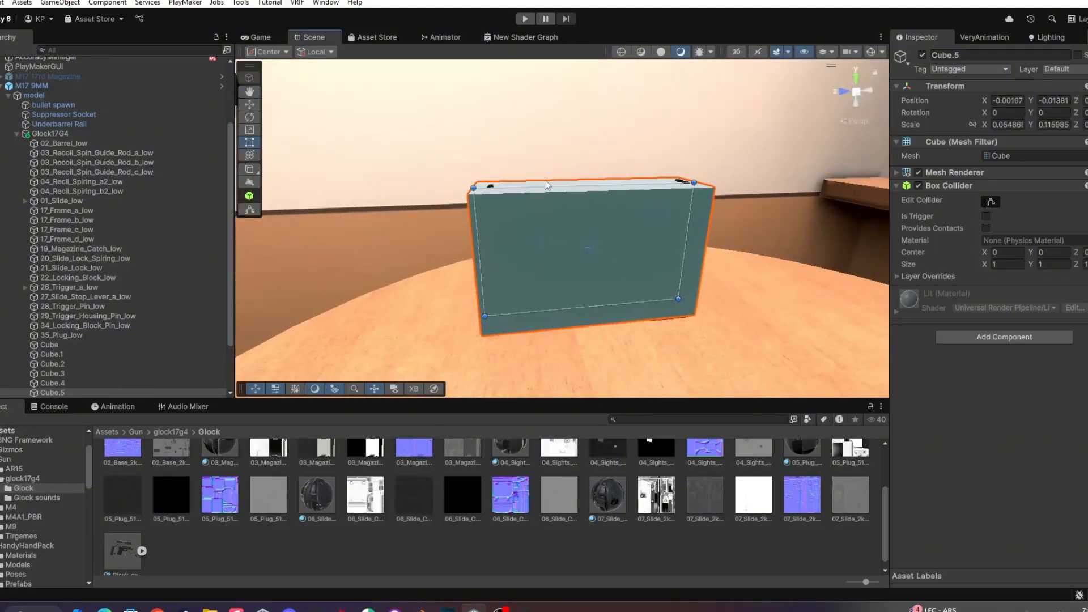
pyautogui.moveTo(549, 185); pyautogui.dragTo(549, 149)
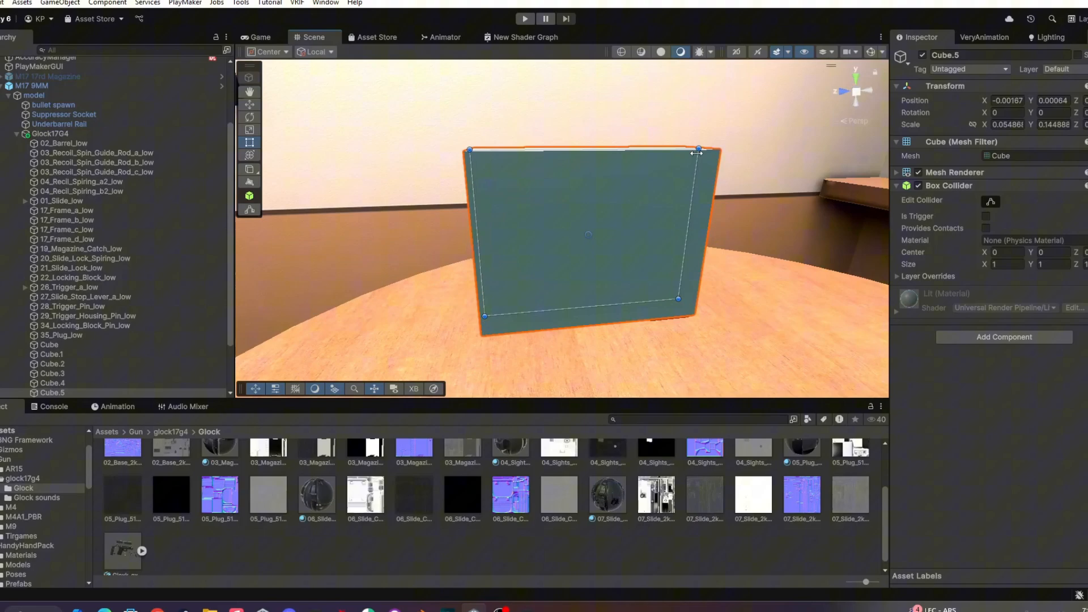
# Disable the enclosing cube's Mesh Renderer and make its Box Collider a trigger
pyautogui.click(918, 172)
pyautogui.click(964, 187)
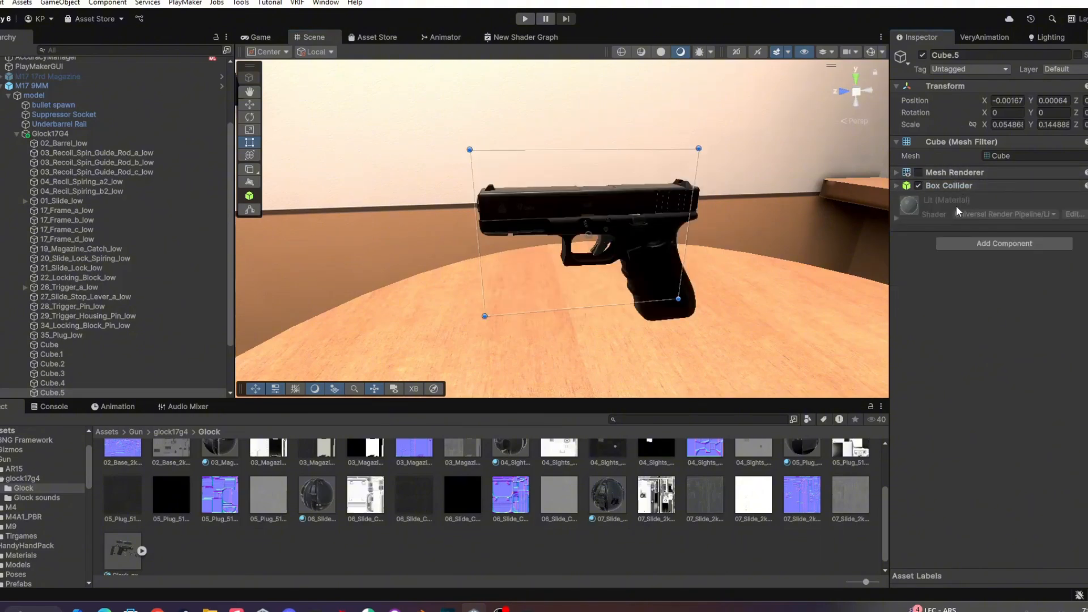
pyautogui.click(957, 190)
pyautogui.click(985, 216)
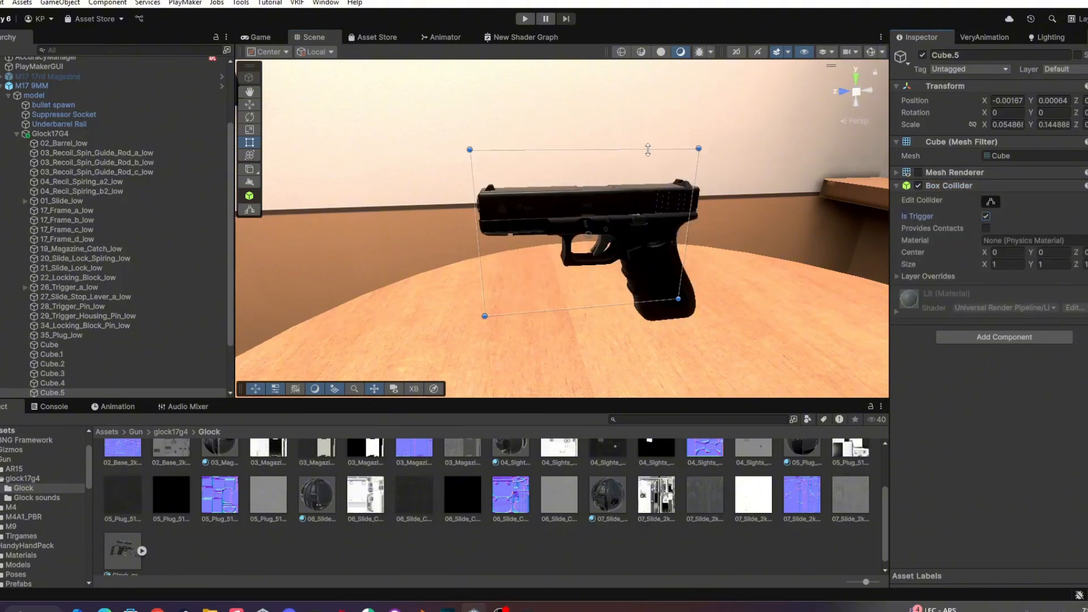
# Enable the Mesh Renderer on Cube through Cube.4 together to show the pistol's collider shapes
pyautogui.click(122, 345)
pyautogui.keyDown('shift'); pyautogui.click(124, 383); pyautogui.keyUp('shift')
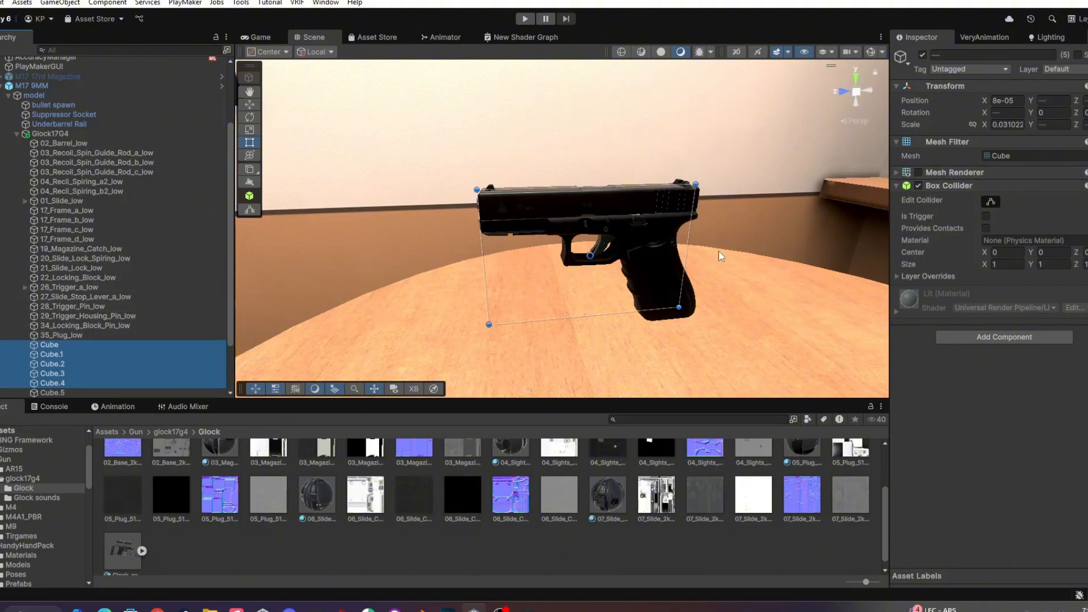
pyautogui.click(918, 172)
pyautogui.scroll(3, 566, 301)
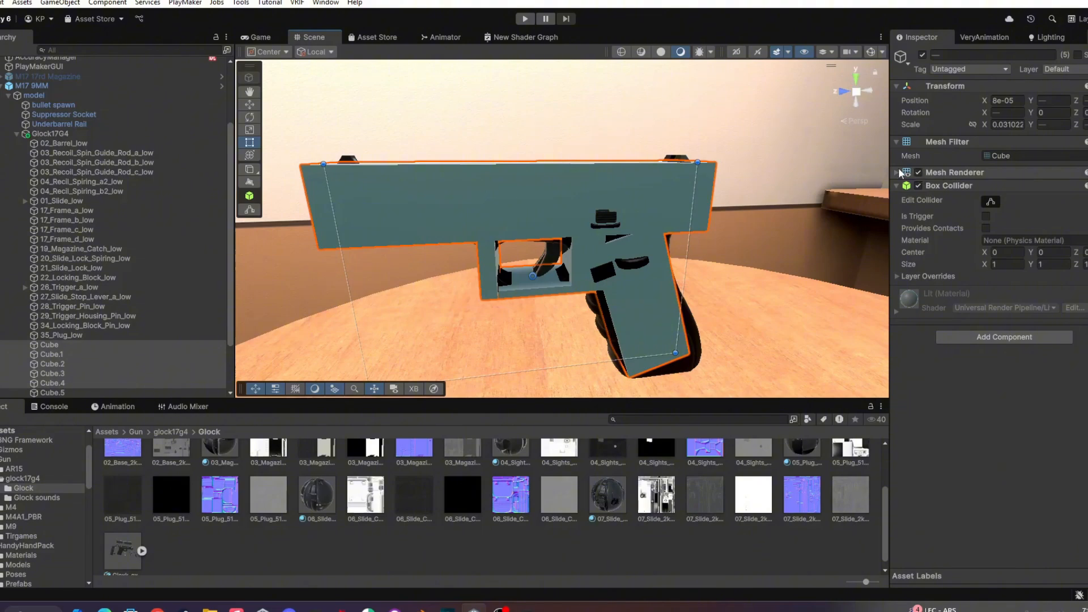
# Extend the upper end of the grip's Cube collider to a Y scale of about 0.093
pyautogui.click(62, 335)
pyautogui.click(51, 345)
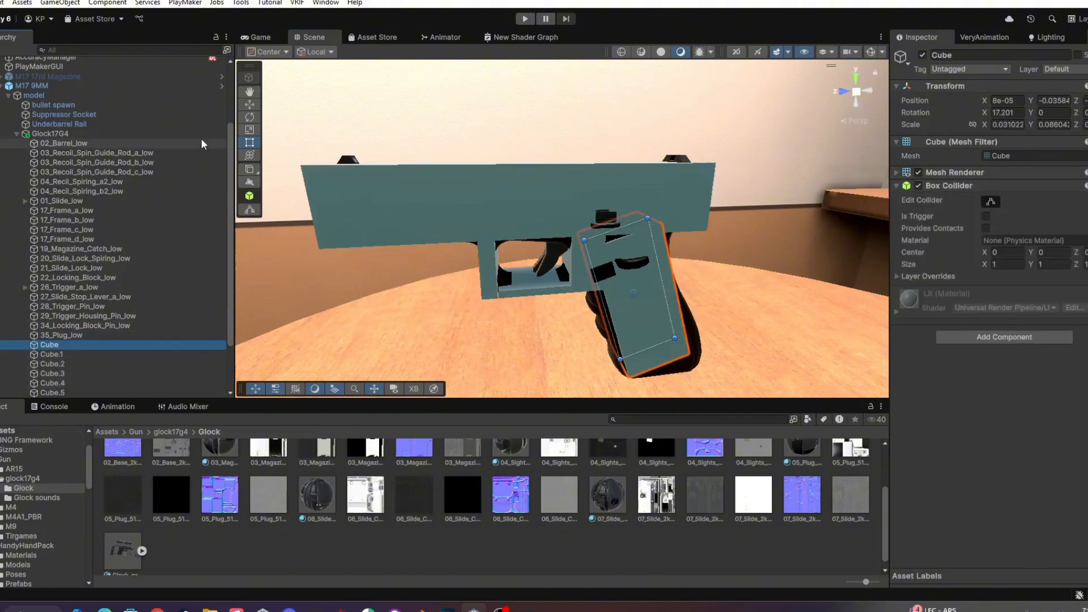
pyautogui.moveTo(619, 226); pyautogui.dragTo(601, 227)
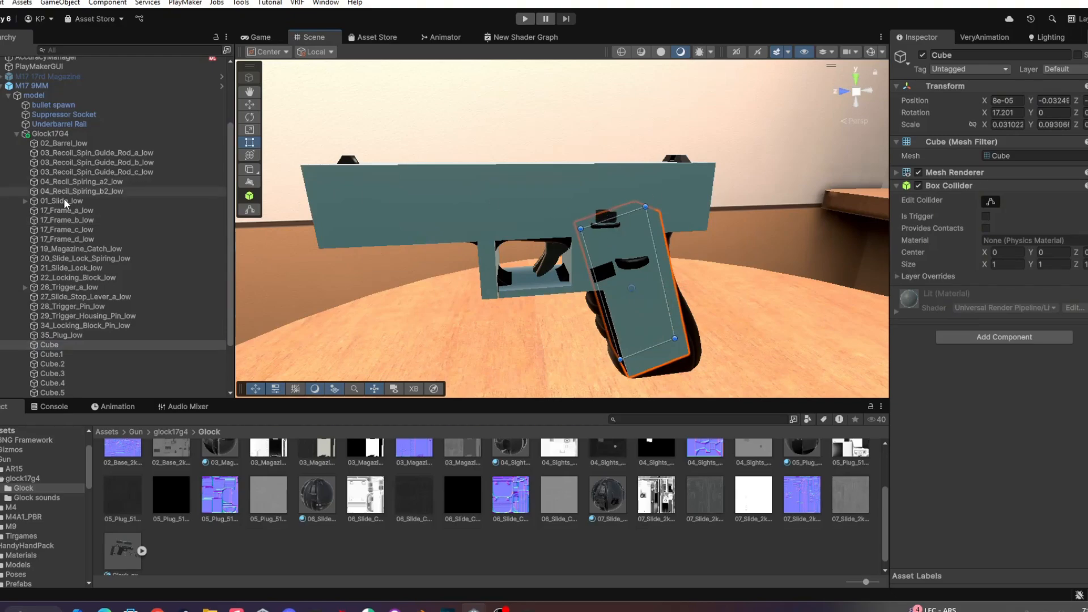
# Disable the Mesh Renderer on Cube through Cube.4 together so only the pistol model is drawn
pyautogui.keyDown('shift'); pyautogui.click(68, 383); pyautogui.keyUp('shift')
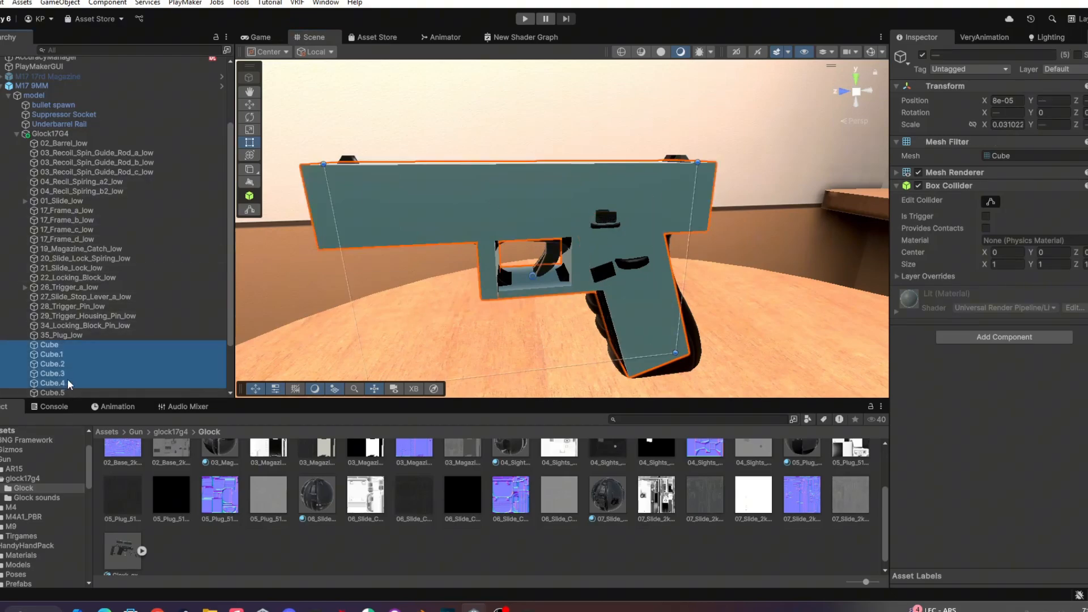
pyautogui.click(917, 173)
pyautogui.press('a')
pyautogui.moveTo(399, 215); pyautogui.dragTo(653, 223, button='right')
# Enable the Mesh Renderer on Cube.5 to view the box that encloses the whole pistol
pyautogui.click(115, 392)
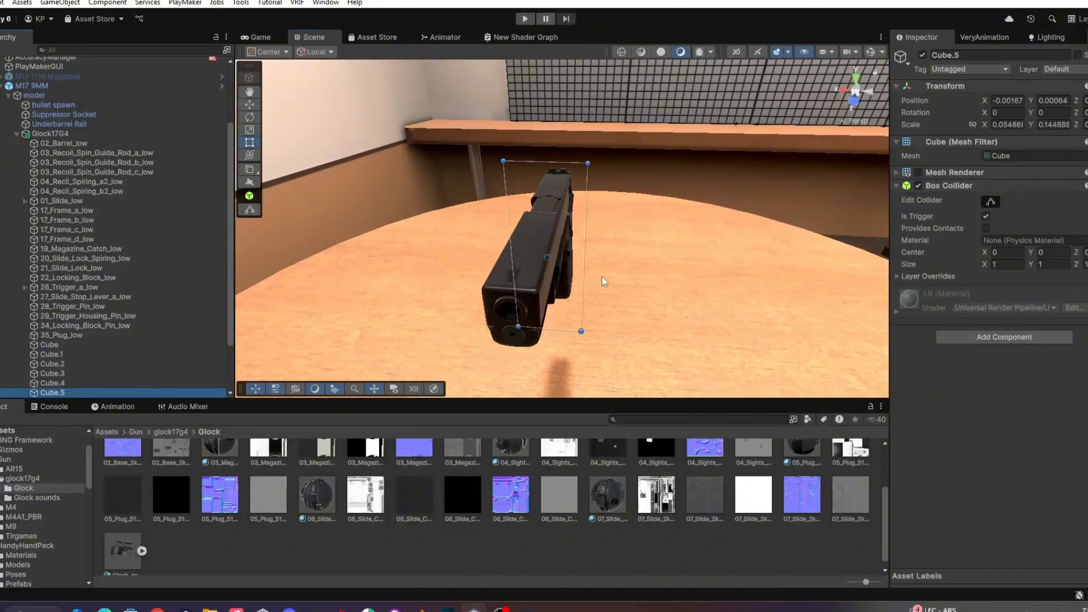
pyautogui.click(919, 172)
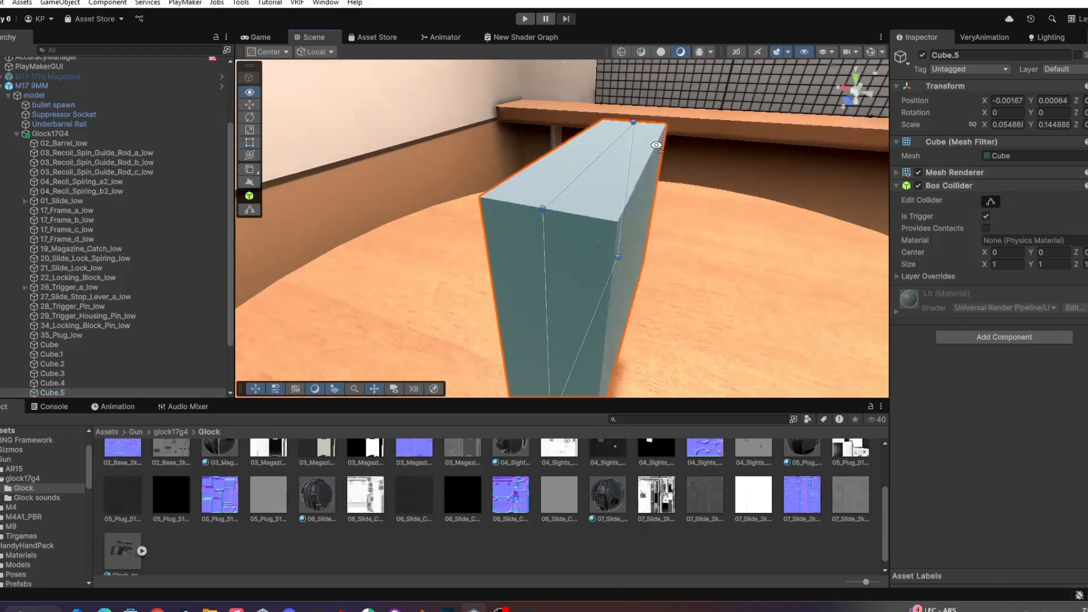
pyautogui.moveTo(652, 181); pyautogui.dragTo(521, 131, button='right')
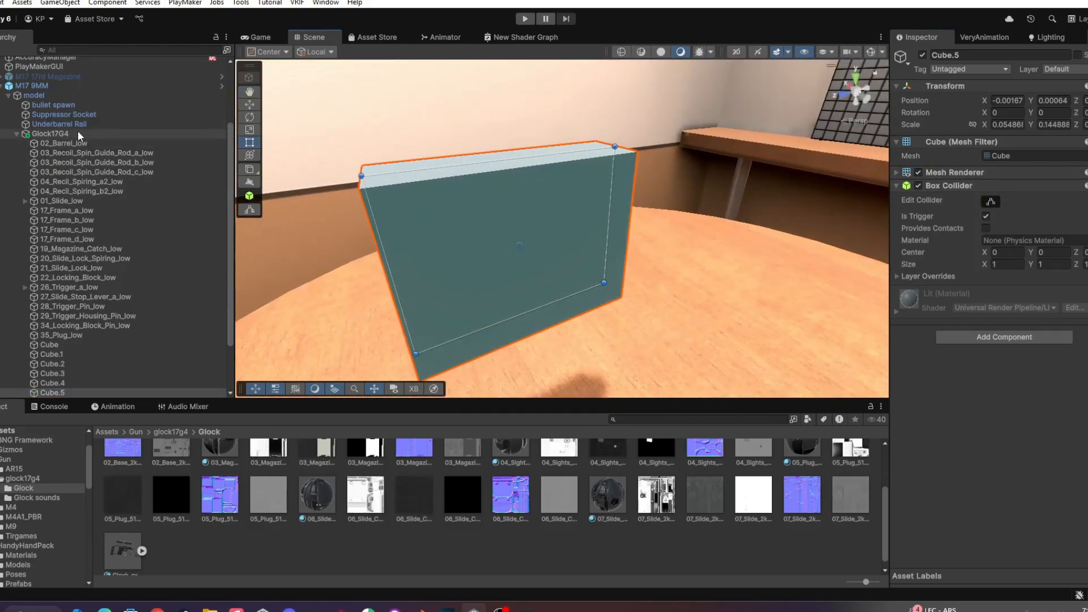
# Assign Cube.5's Box Collider to Element 0 of the Colliders list in M17 9MM's XR Grab Interactable
pyautogui.click(34, 85)
pyautogui.scroll(-2, 1005, 346)
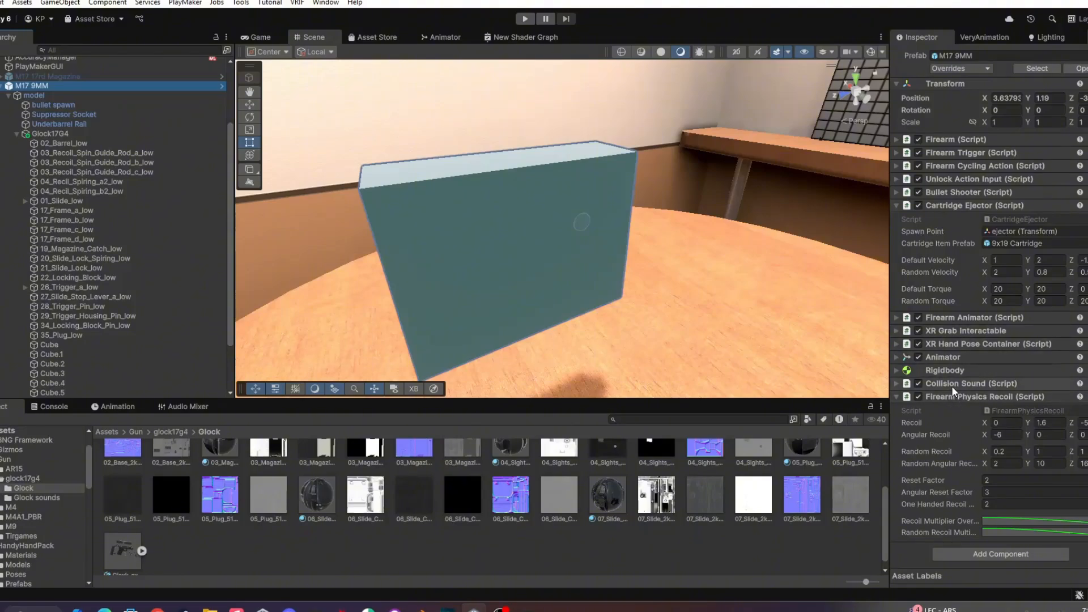
pyautogui.click(960, 330)
pyautogui.scroll(-4, 956, 323)
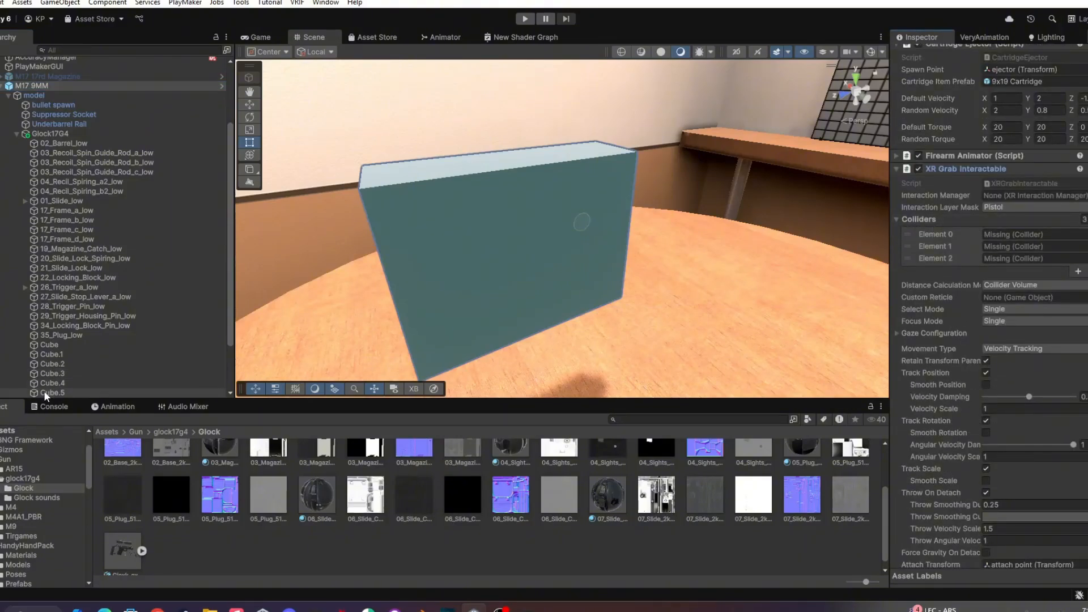
pyautogui.moveTo(43, 392); pyautogui.dragTo(995, 240)
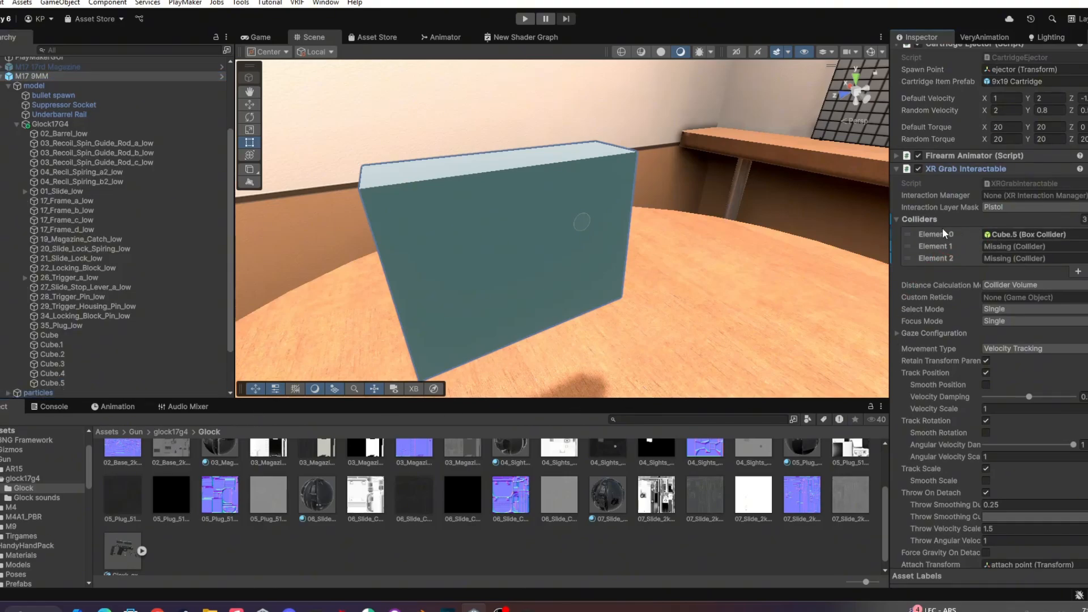
# Disable Cube.5's Mesh Renderer and collapse the Glock17G4 object's children in the hierarchy
pyautogui.click(64, 383)
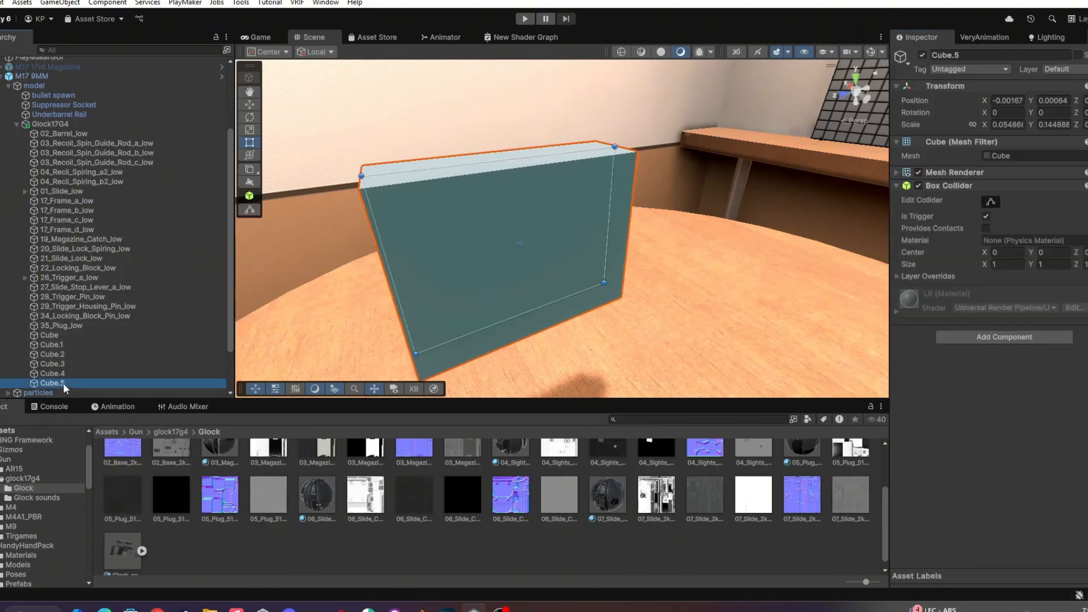
pyautogui.click(918, 173)
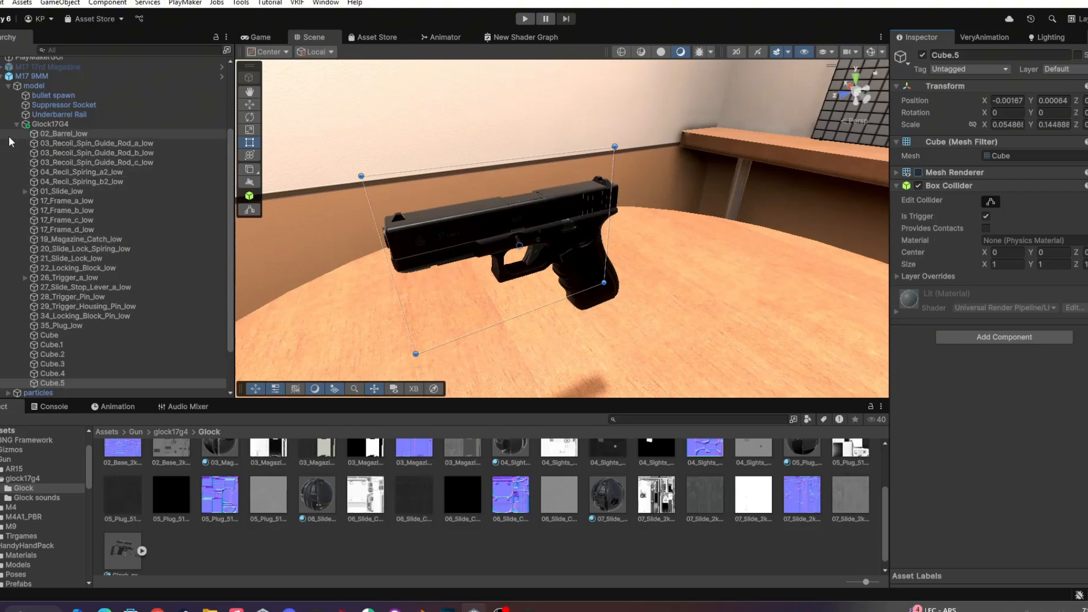
pyautogui.click(18, 125)
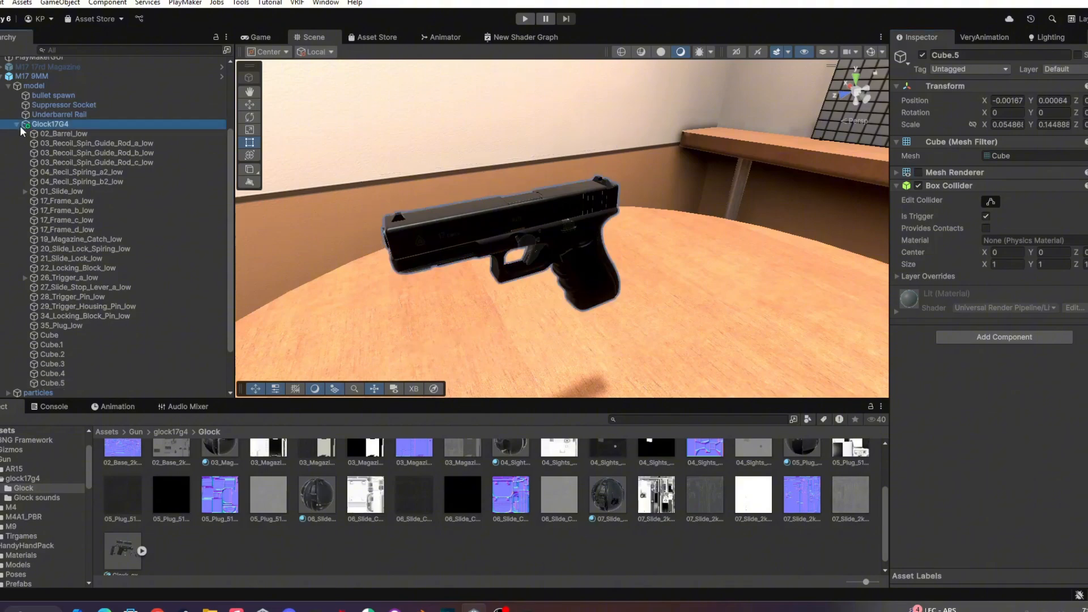
pyautogui.click(16, 124)
# Preview the M17 9MM's slide movement animation, scrubbing to frame 60 to examine the slide's rear position
pyautogui.click(34, 176)
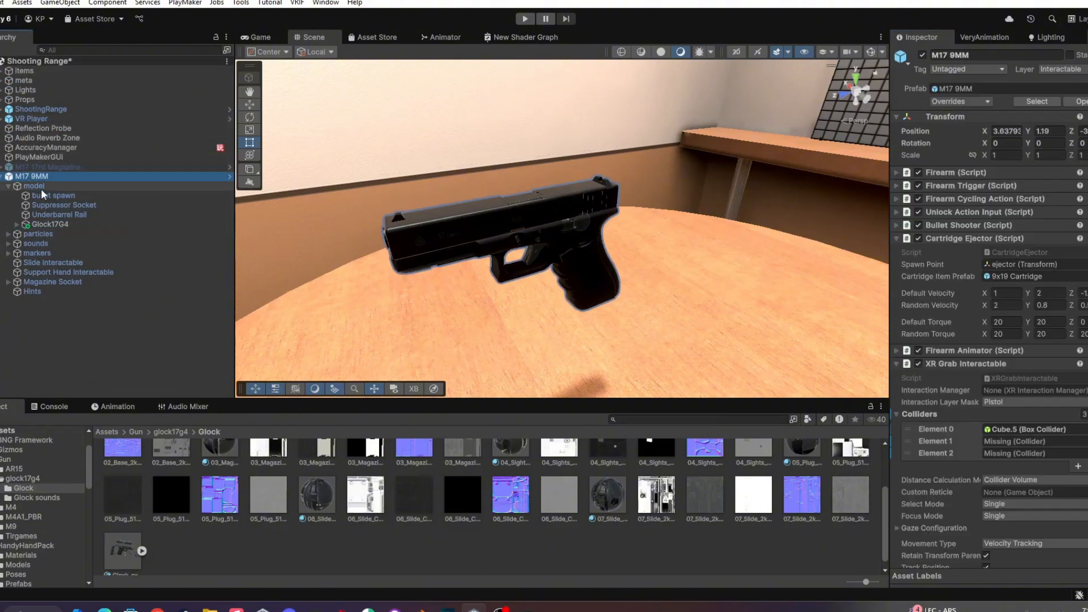
pyautogui.click(114, 406)
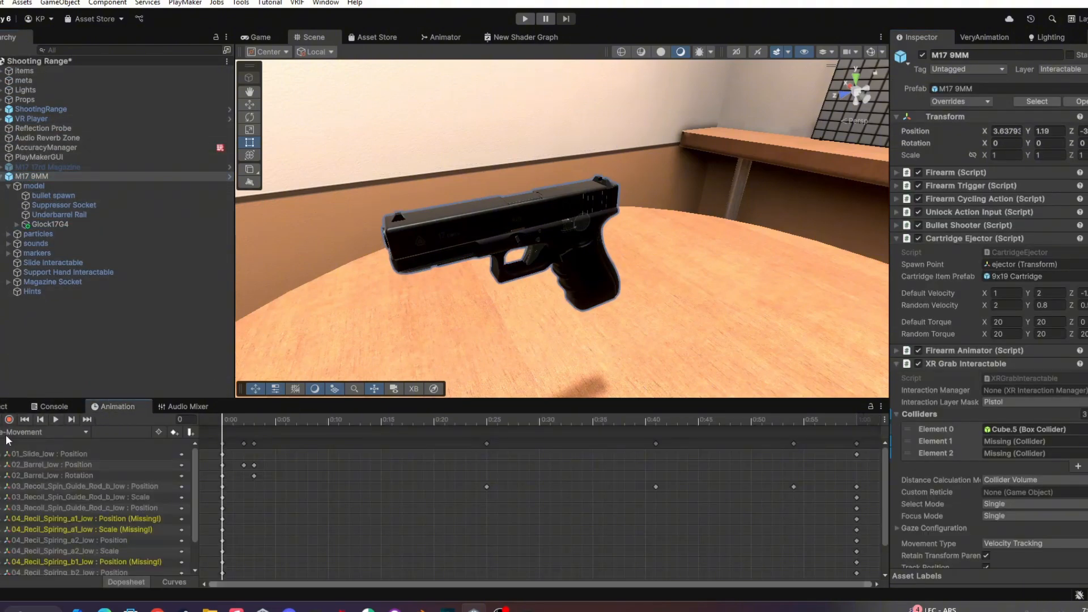
pyautogui.press('space')
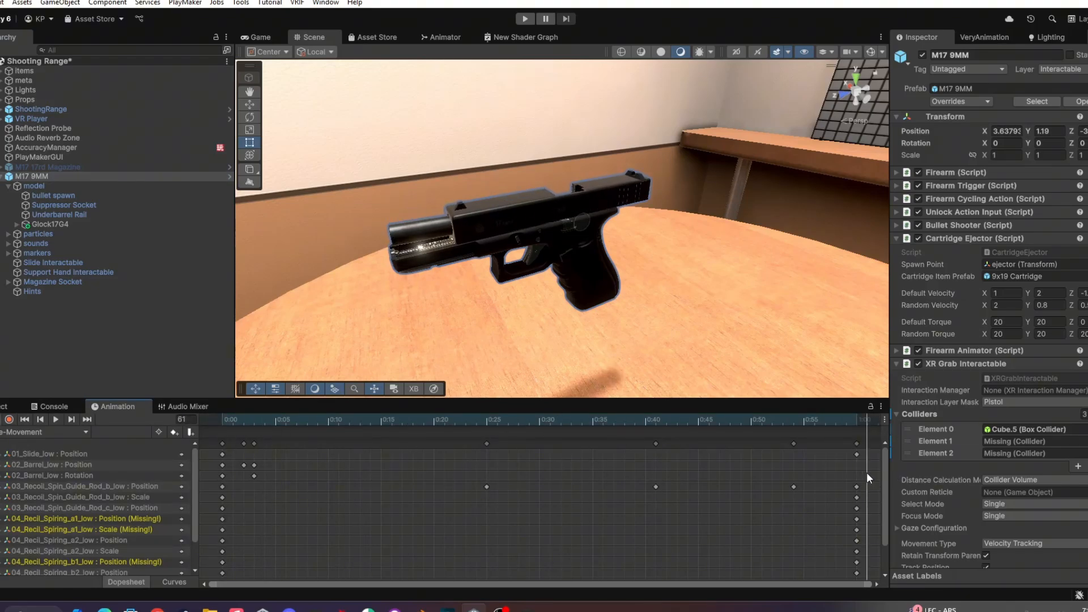
pyautogui.moveTo(848, 468); pyautogui.dragTo(859, 462)
pyautogui.keyDown('alt'); pyautogui.moveTo(794, 363); pyautogui.dragTo(363, 213); pyautogui.keyUp('alt')
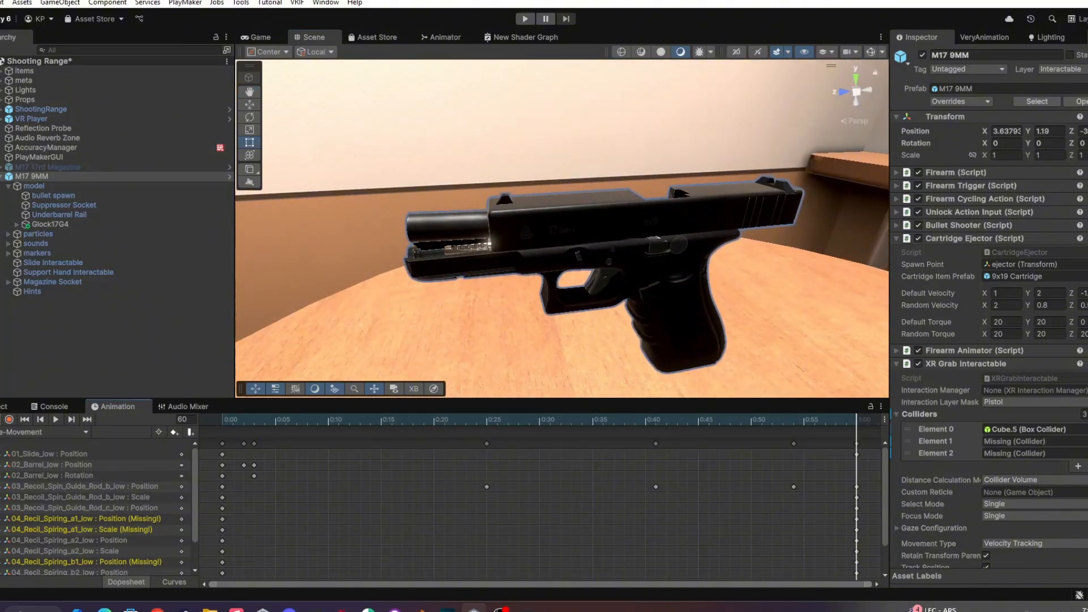
# Place the HK-416 prefab from VRFPS Kit/Prefabs/Items/Firearms on the table beside the pistol and show its animation timeline
pyautogui.click(8, 406)
pyautogui.click(111, 432)
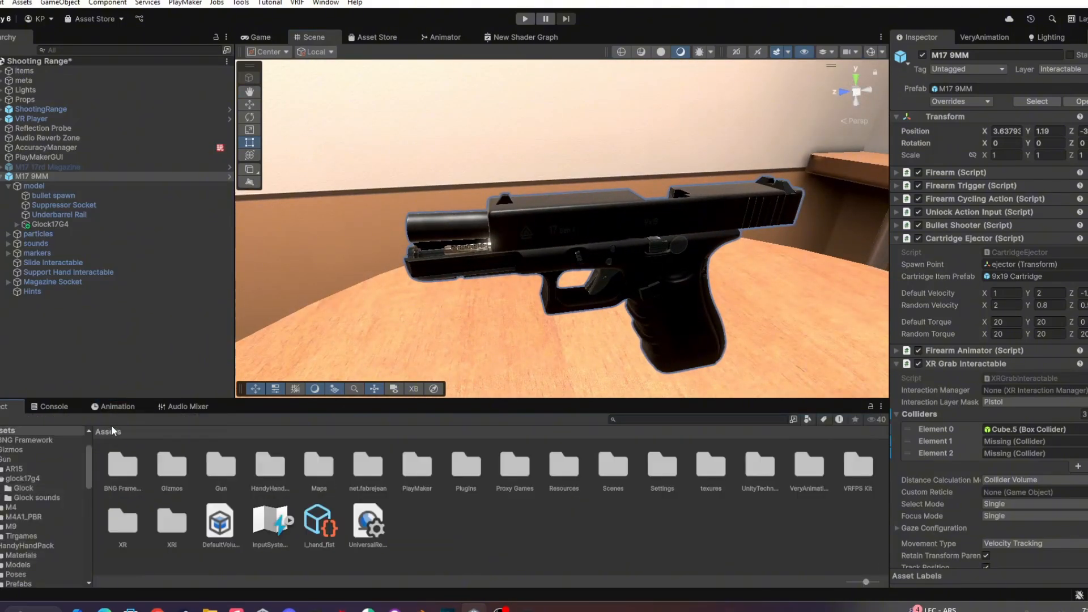
pyautogui.doubleClick(857, 466)
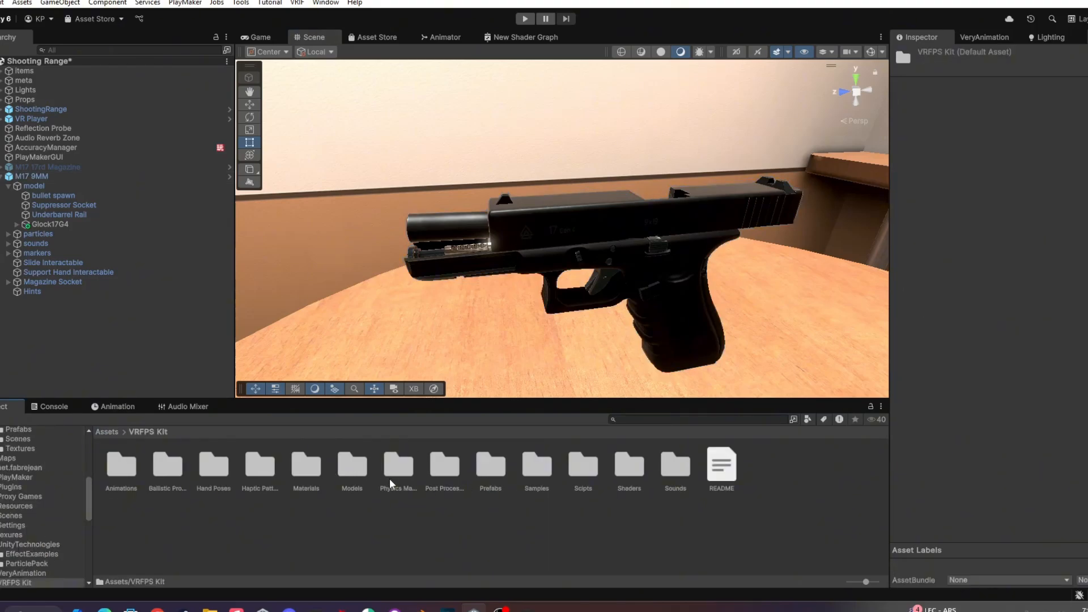
pyautogui.doubleClick(490, 469)
pyautogui.click(214, 469)
pyautogui.doubleClick(168, 470)
pyautogui.doubleClick(260, 469)
pyautogui.press('s')
pyautogui.moveTo(488, 272); pyautogui.dragTo(498, 306, button='right')
pyautogui.moveTo(214, 463); pyautogui.dragTo(583, 357)
pyautogui.moveTo(582, 358); pyautogui.dragTo(608, 317, button='right')
pyautogui.click(115, 407)
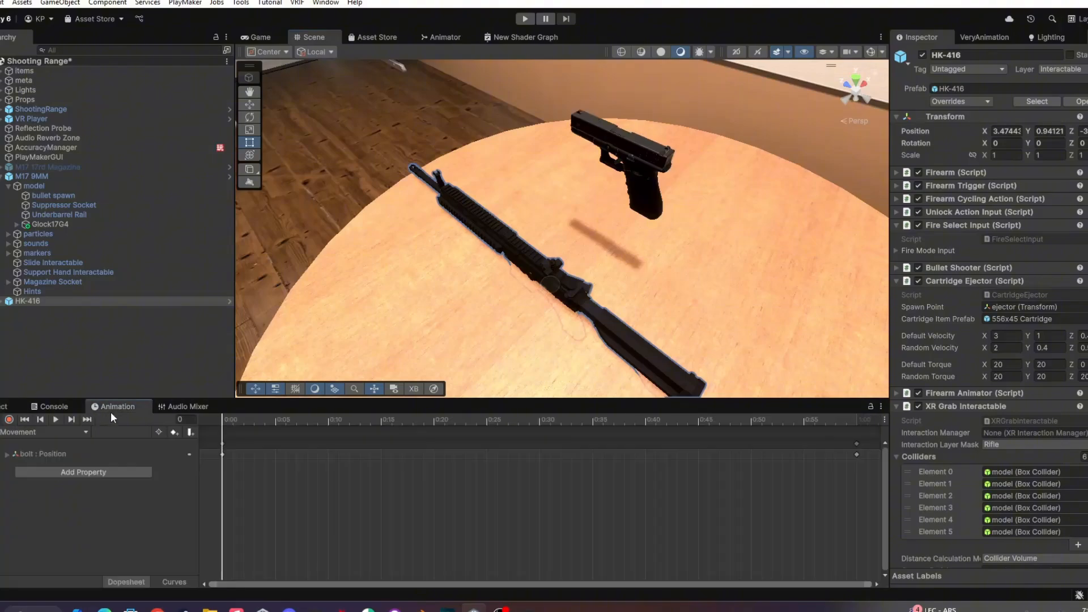
pyautogui.click(37, 431)
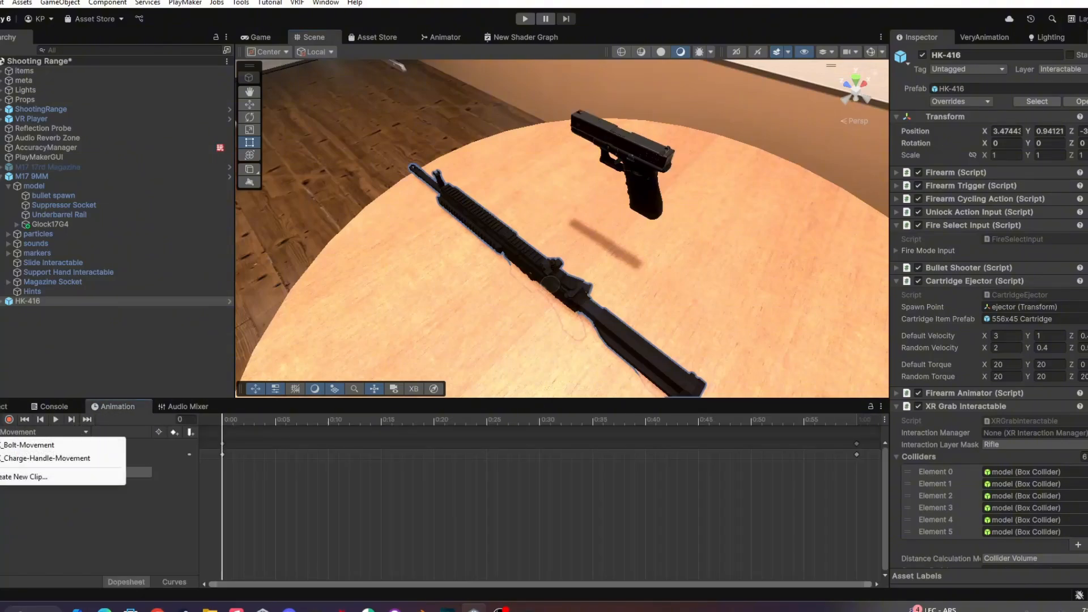
pyautogui.click(22, 476)
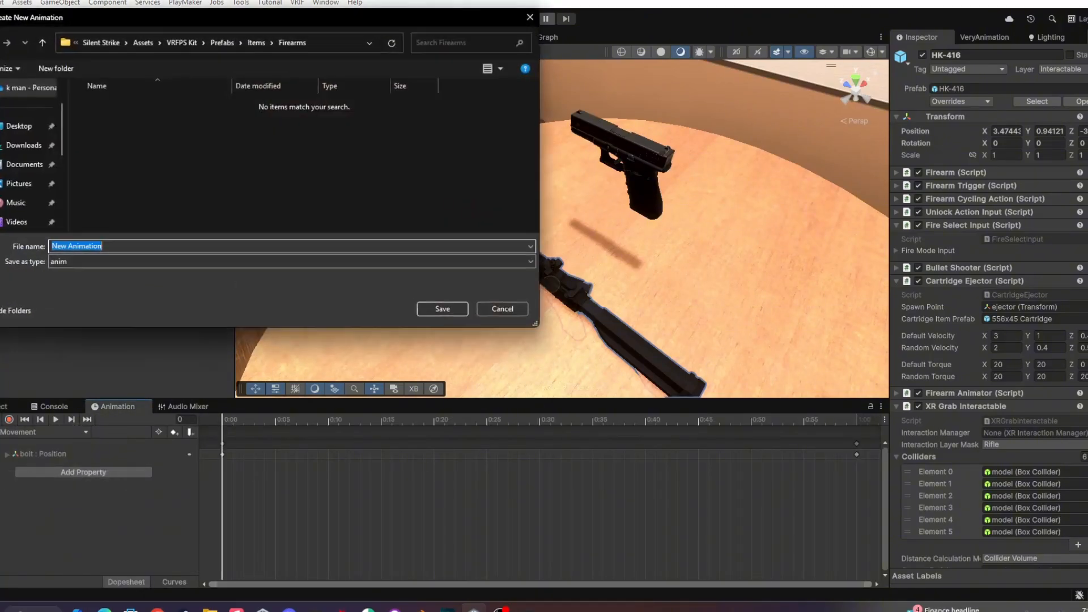
pyautogui.click(501, 308)
# Switch to the HK-416's Charge-Handle-Movement clip, try shortening the charging handle on the rifle, and undo the change
pyautogui.click(26, 434)
pyautogui.click(60, 456)
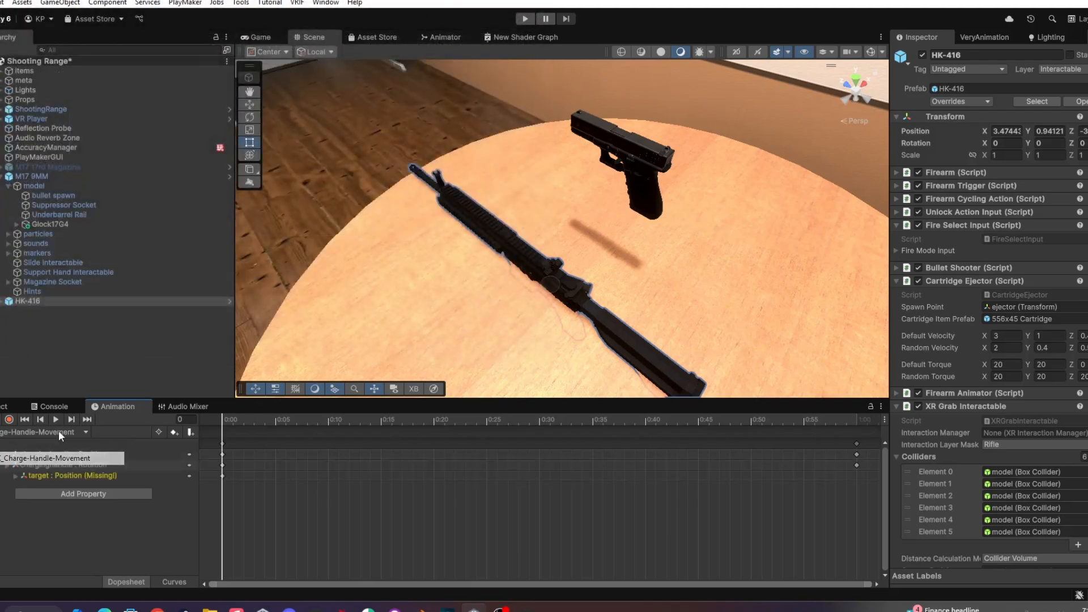
pyautogui.press('w')
pyautogui.moveTo(708, 244); pyautogui.dragTo(569, 308, button='right')
pyautogui.click(556, 270)
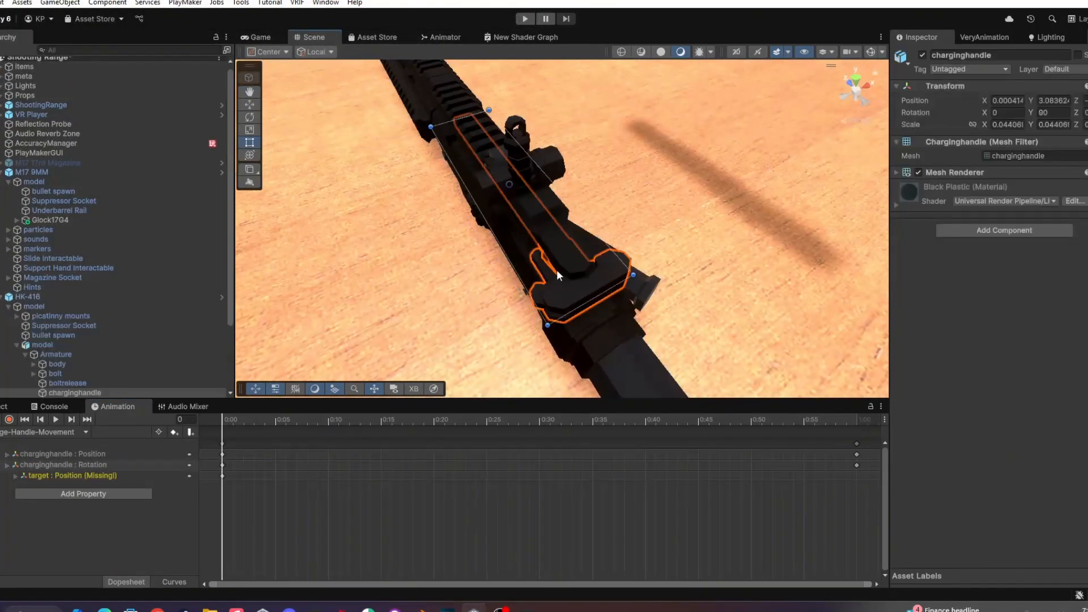
pyautogui.moveTo(576, 307); pyautogui.dragTo(590, 258)
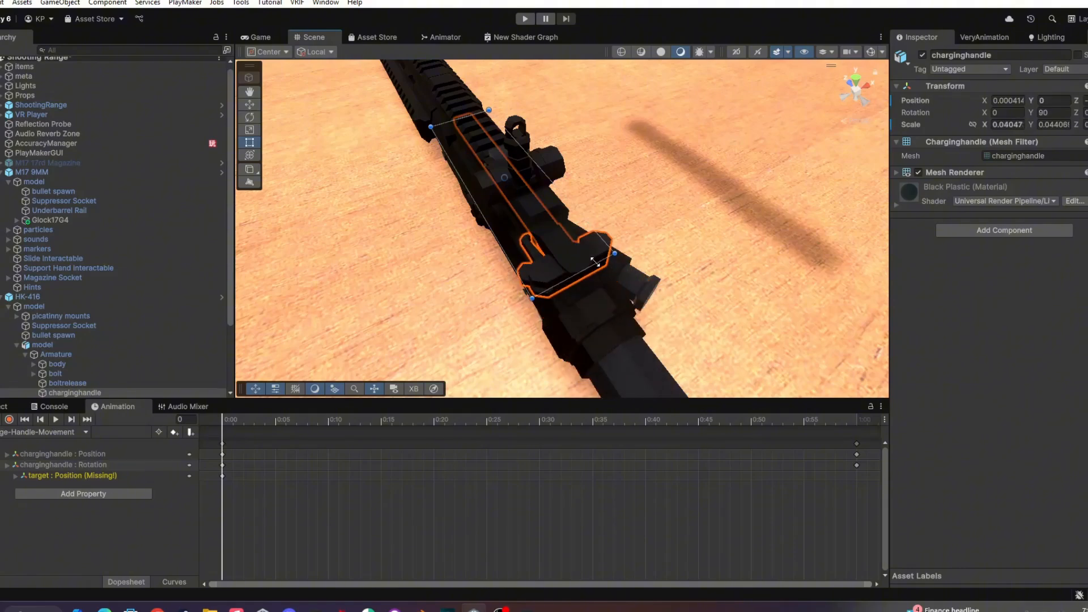
pyautogui.hotkey('ctrl', 'z')
pyautogui.moveTo(438, 262); pyautogui.dragTo(482, 114, button='right')
pyautogui.press('s')
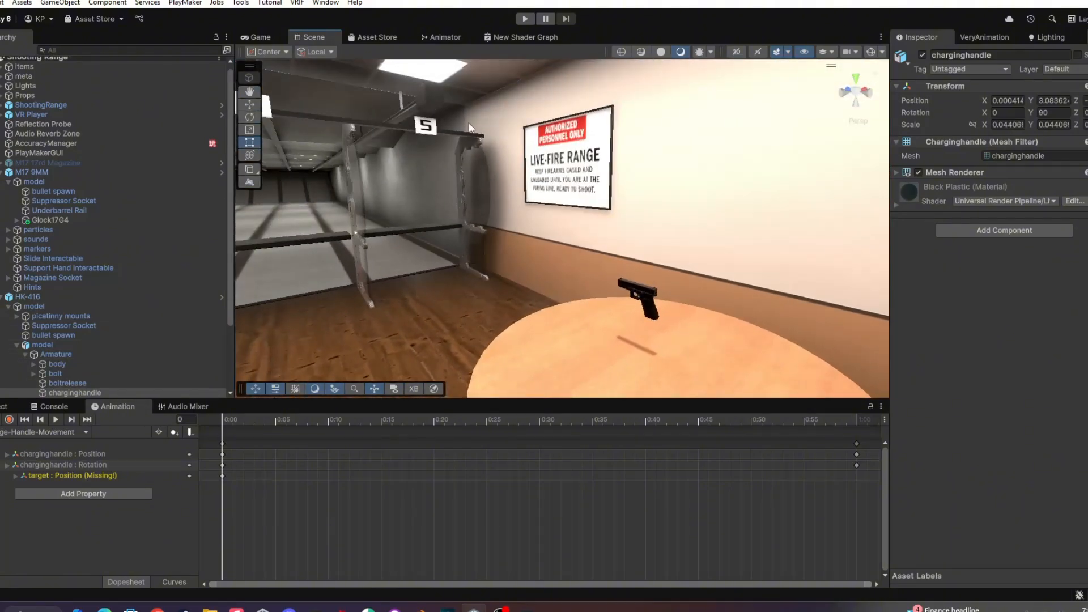
# Switch the HK-416's animation to the Bolt-Movement clip and select the rifle
pyautogui.click(43, 433)
pyautogui.click(34, 443)
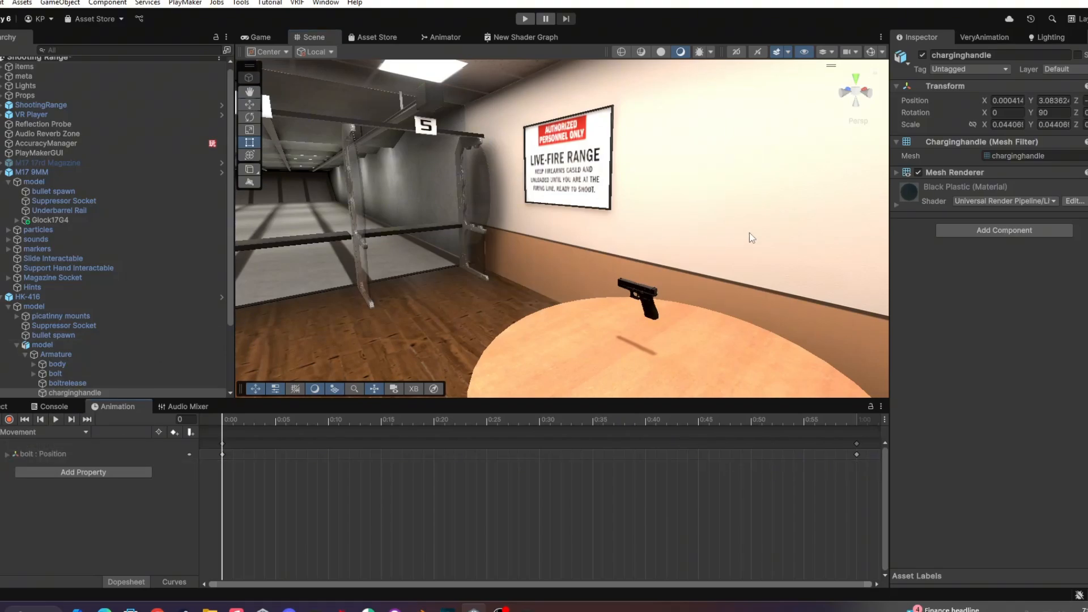
pyautogui.moveTo(750, 232); pyautogui.dragTo(598, 292, button='right')
pyautogui.click(597, 292)
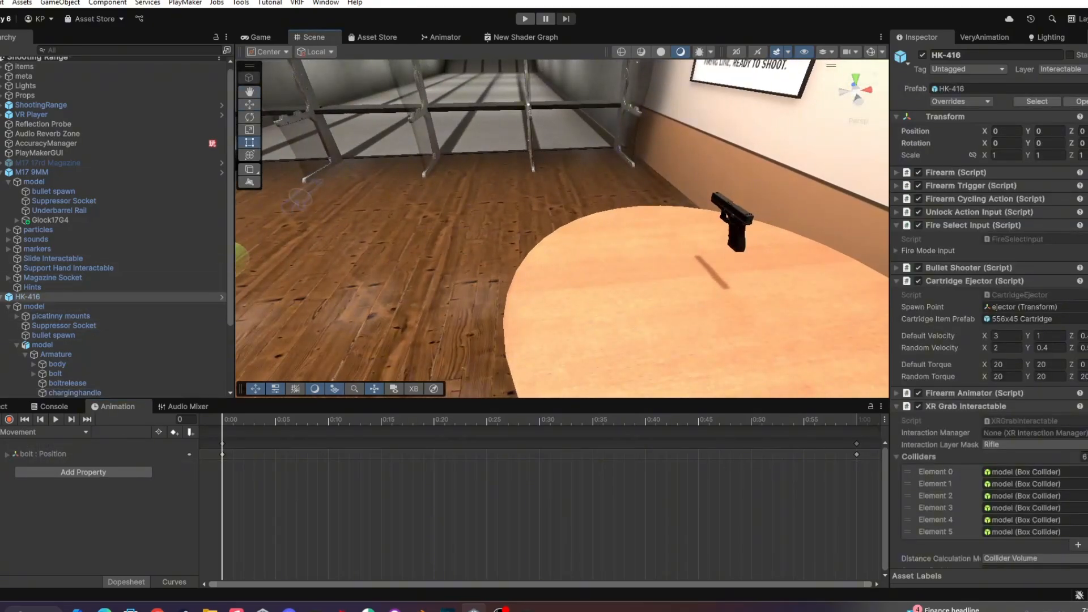
# Locate the HK-416's bolt on the side of the receiver, try resizing it, and undo the change
pyautogui.moveTo(350, 243); pyautogui.dragTo(703, 184, button='right')
pyautogui.scroll(-2, 742, 240)
pyautogui.press('w')
pyautogui.scroll(-2, 708, 183)
pyautogui.click(426, 199)
pyautogui.moveTo(872, 230); pyautogui.dragTo(599, 205, button='right')
pyautogui.moveTo(598, 205)
pyautogui.mouseDown()
pyautogui.moveTo(388, 217)
pyautogui.moveTo(583, 213)
pyautogui.mouseUp()
pyautogui.moveTo(514, 195); pyautogui.dragTo(520, 213, button='right')
pyautogui.press('s')
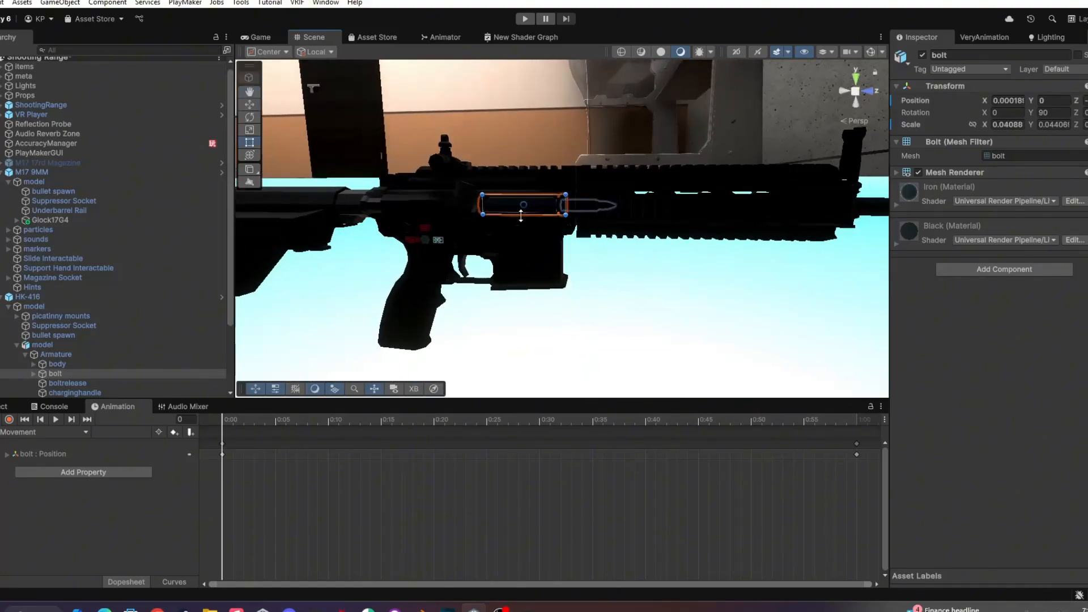
pyautogui.hotkey('ctrl', 'z')
# Delete the HK-416 rifle from the scene
pyautogui.moveTo(324, 162); pyautogui.dragTo(425, 259, button='right')
pyautogui.click(73, 298)
pyautogui.rightClick(73, 298)
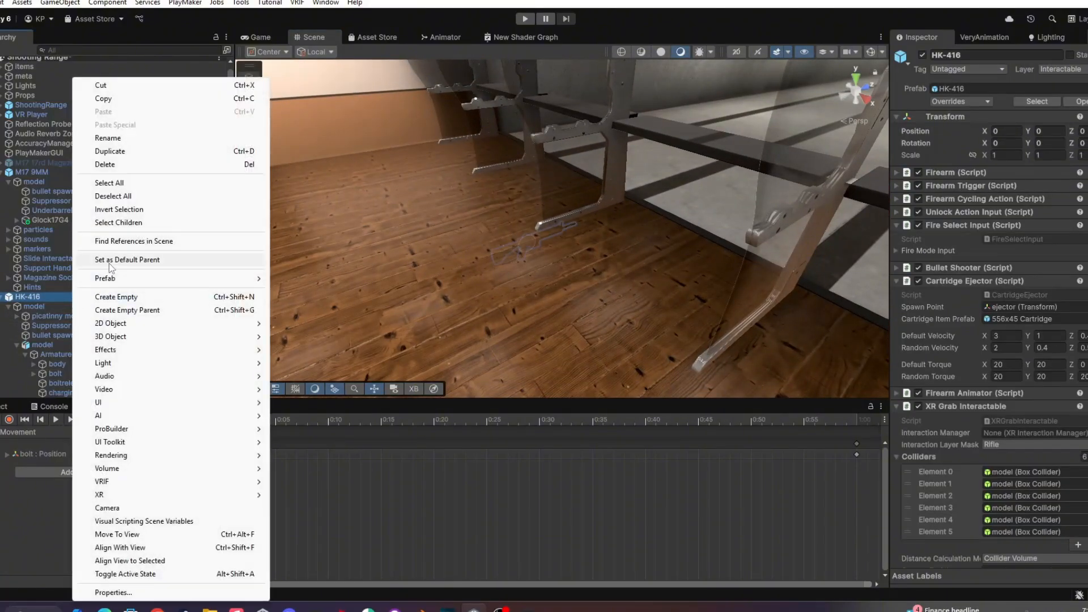
pyautogui.click(110, 167)
# Select the M17 9MM pistol on the table and collapse its XR Grab Interactable component
pyautogui.press('f')
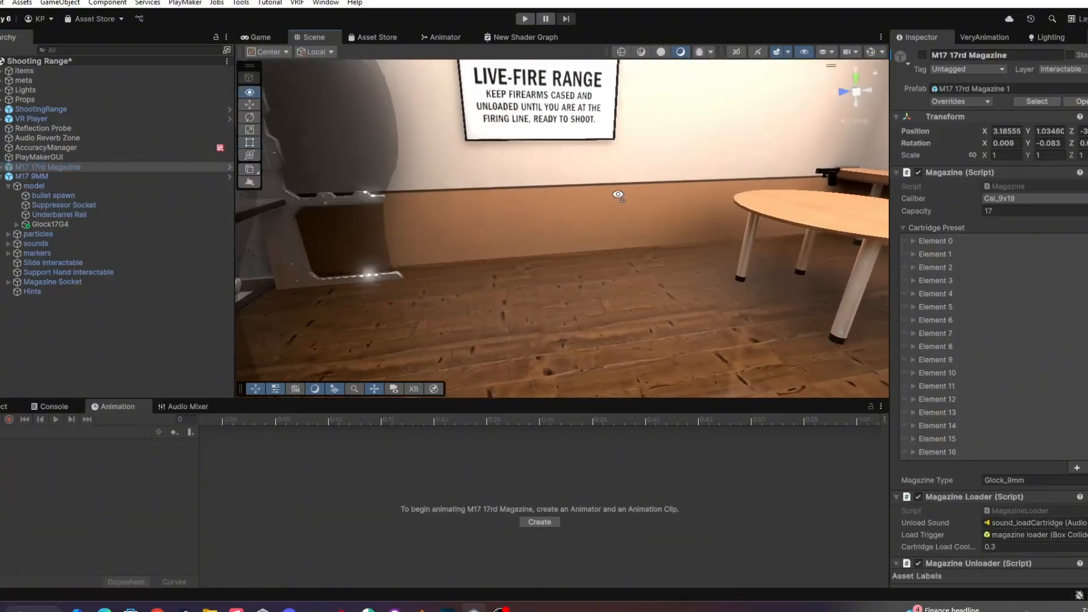
pyautogui.click(523, 265)
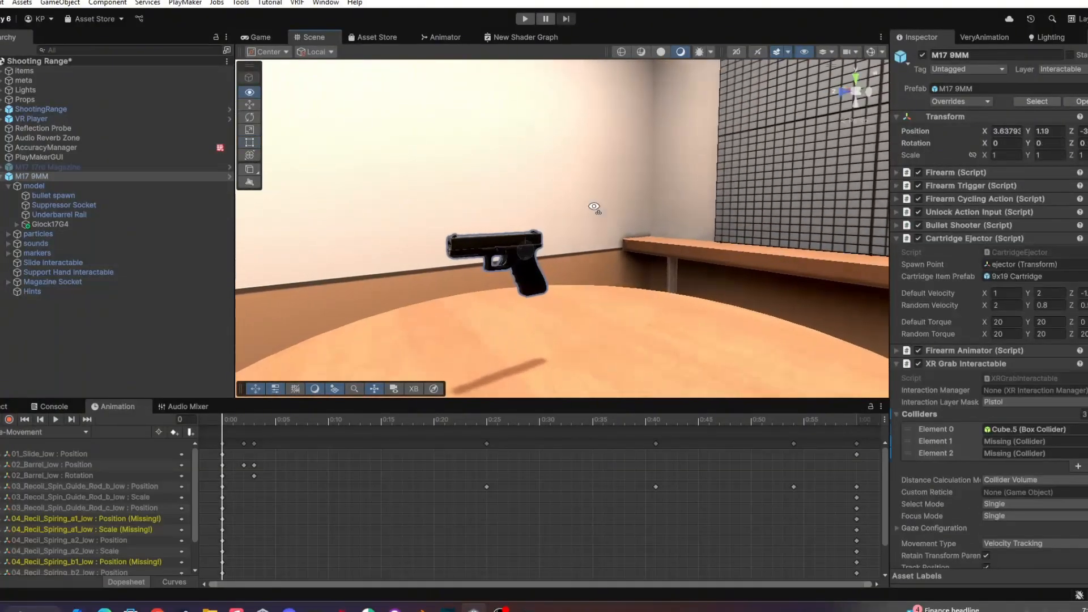
pyautogui.scroll(4, 581, 213)
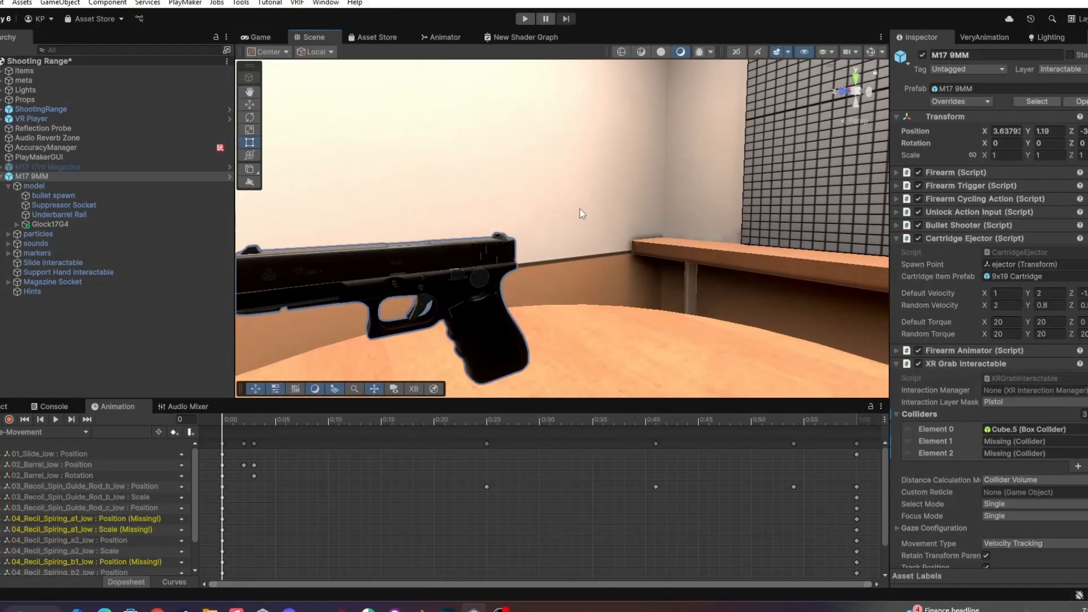
pyautogui.click(939, 363)
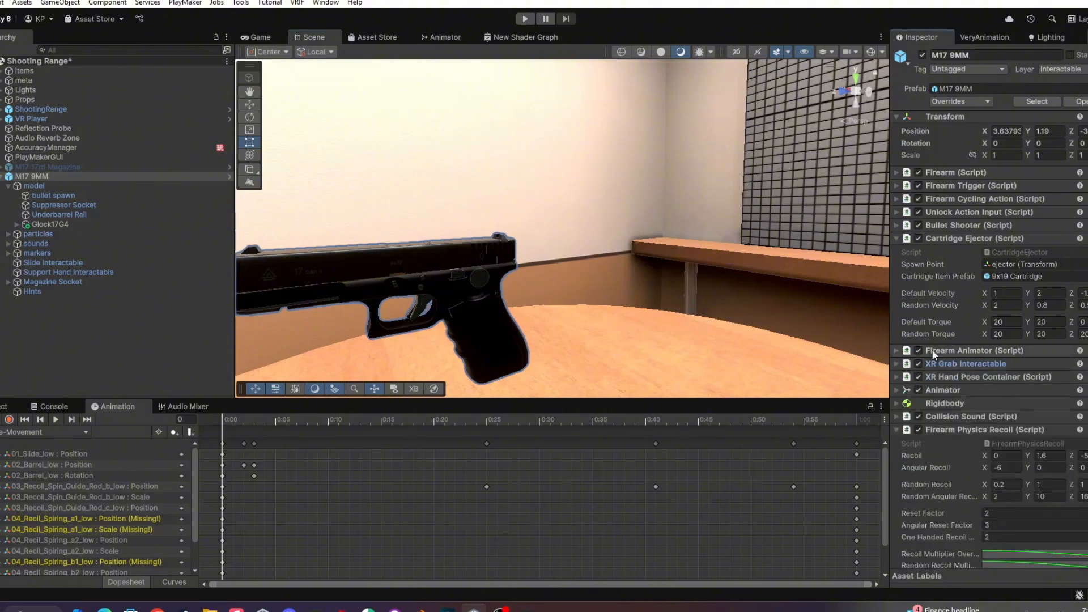
pyautogui.scroll(-2, 917, 447)
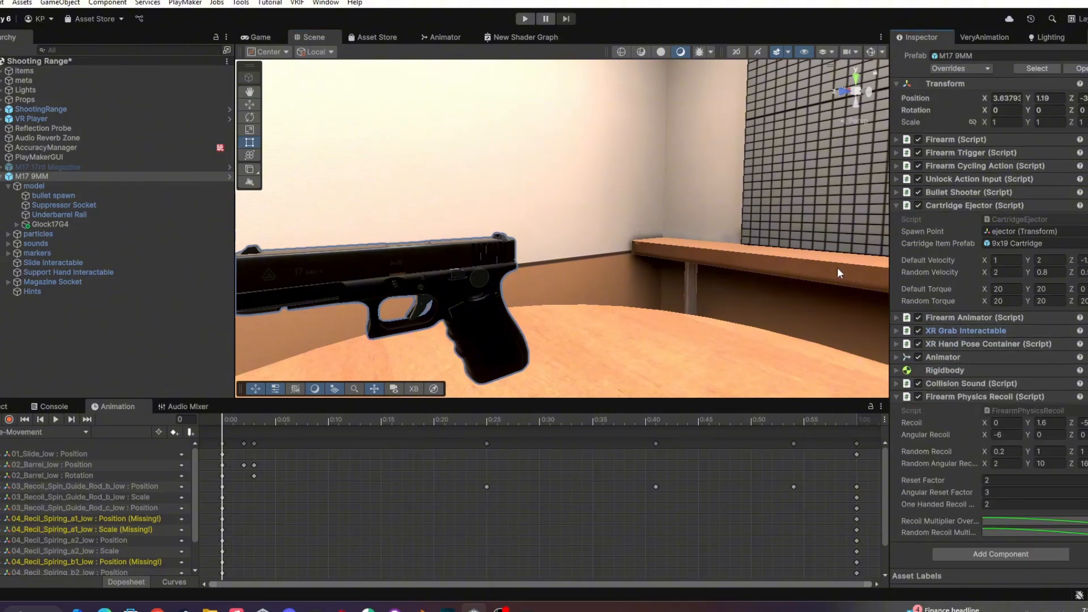
pyautogui.press('f')
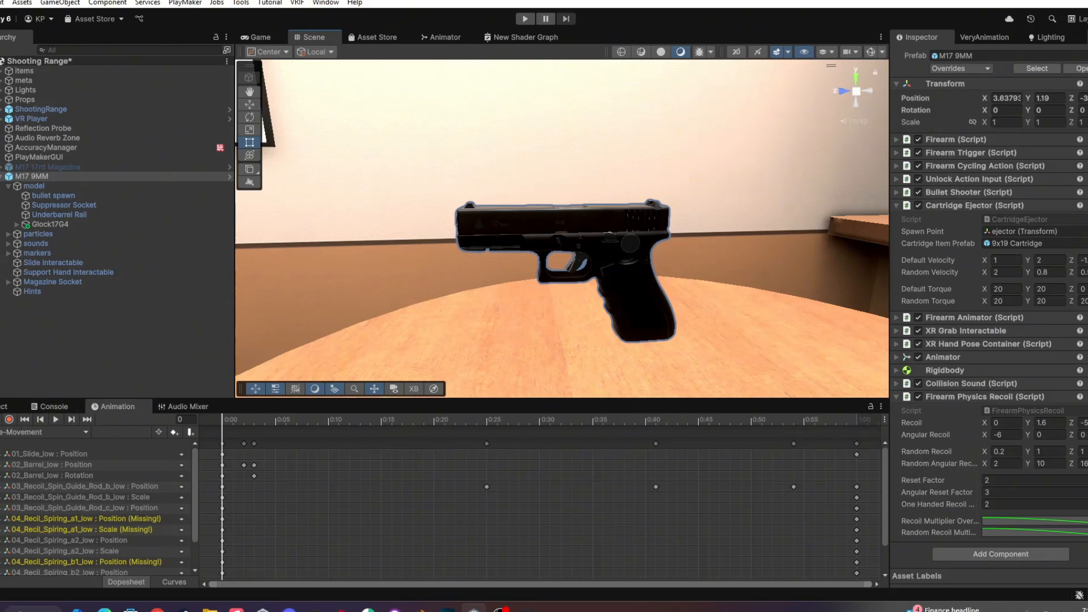
# Switch the pistol's animation to the magazine insertion clip, return to the project files and collapse the pistol's model group
pyautogui.click(46, 432)
pyautogui.click(7, 445)
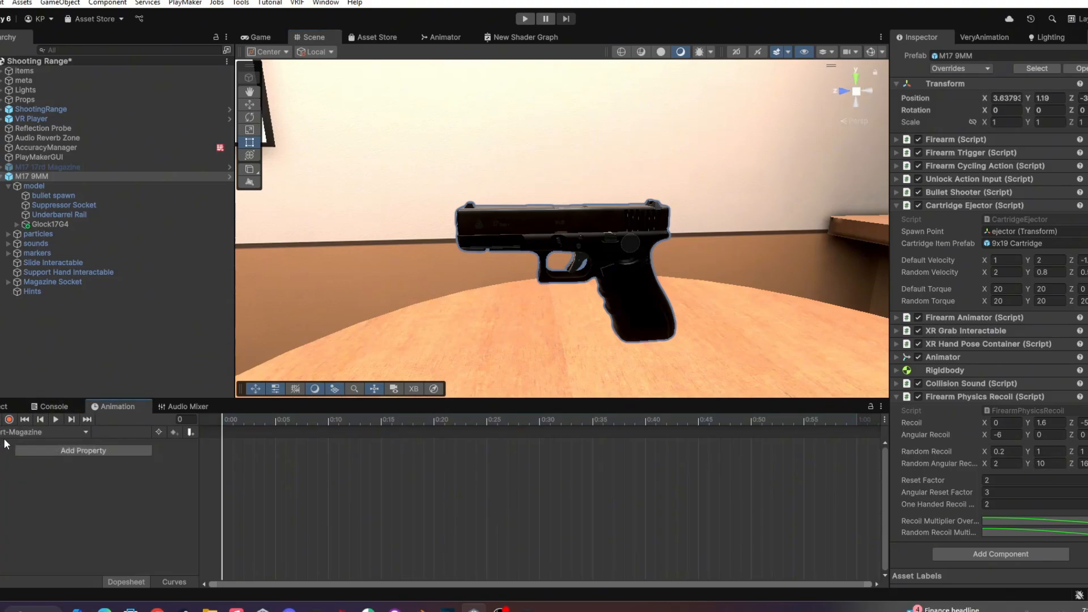
pyautogui.click(10, 406)
pyautogui.click(37, 253)
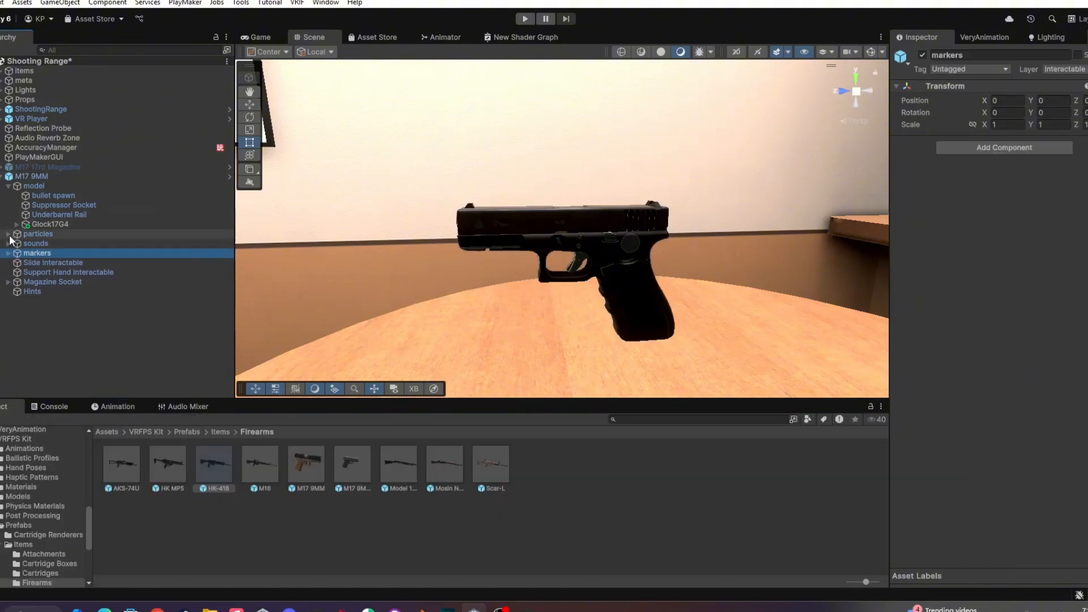
pyautogui.click(9, 186)
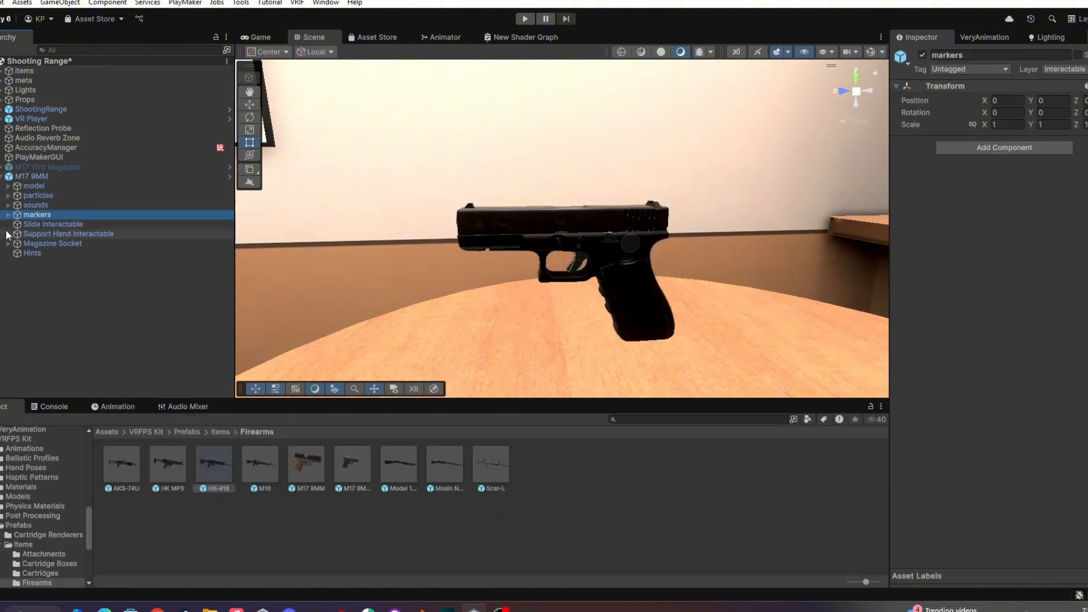
# Select the pistol's Magazine Socket and activate the Move tool
pyautogui.click(45, 244)
pyautogui.press('s')
pyautogui.moveTo(662, 220); pyautogui.dragTo(629, 249, button='right')
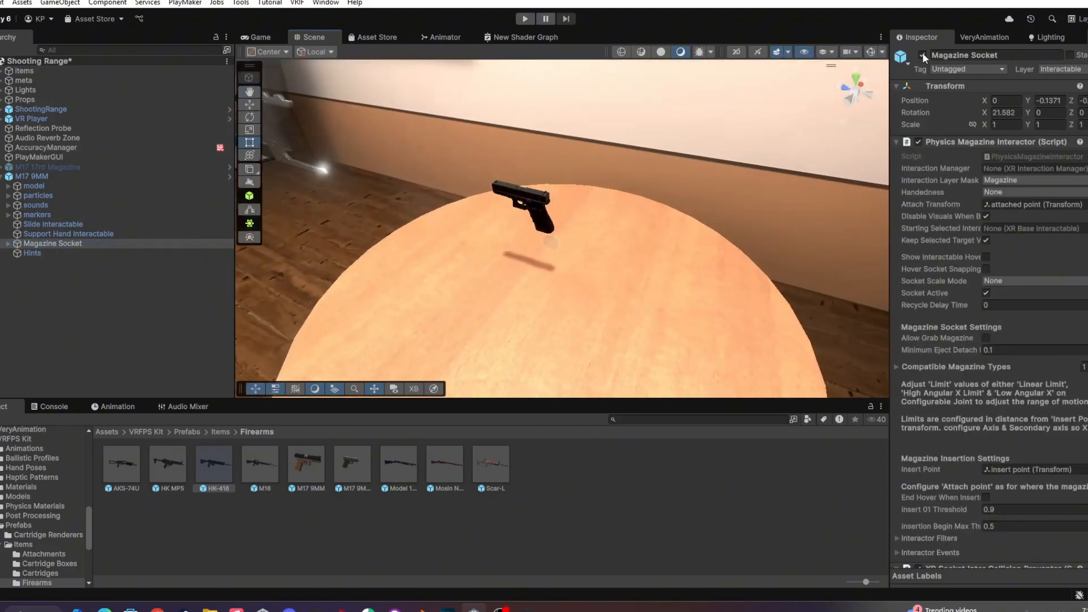
pyautogui.click(251, 103)
pyautogui.press('w')
pyautogui.moveTo(549, 213); pyautogui.dragTo(563, 219, button='right')
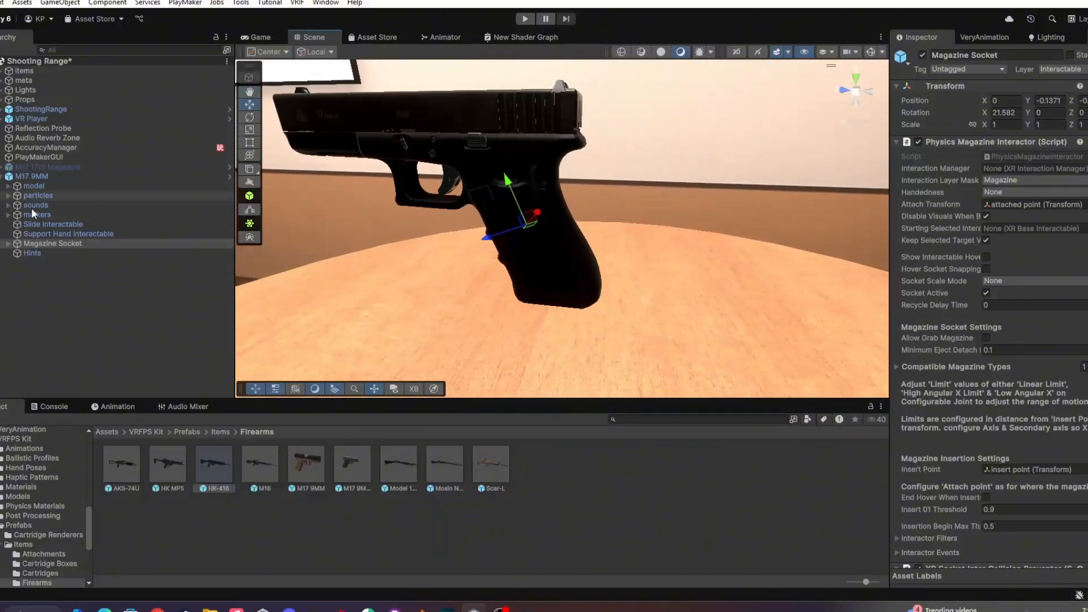
# Expand the Magazine Socket and compare the placement of its attached point and insert point relative to the grip
pyautogui.click(4, 246)
pyautogui.click(7, 244)
pyautogui.click(51, 261)
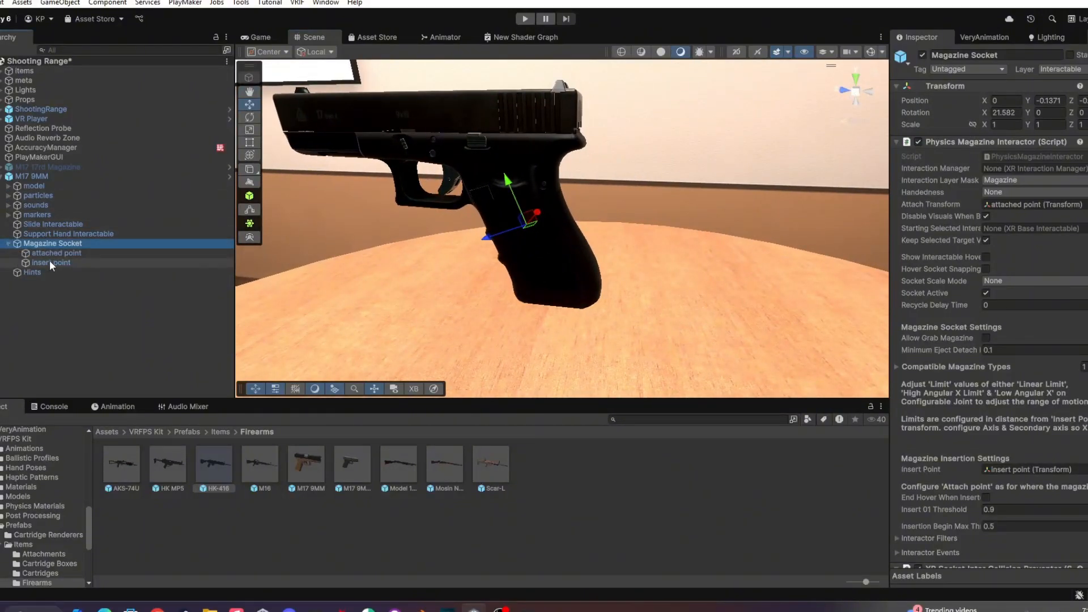
pyautogui.moveTo(524, 215); pyautogui.dragTo(530, 232, button='right')
pyautogui.click(213, 253)
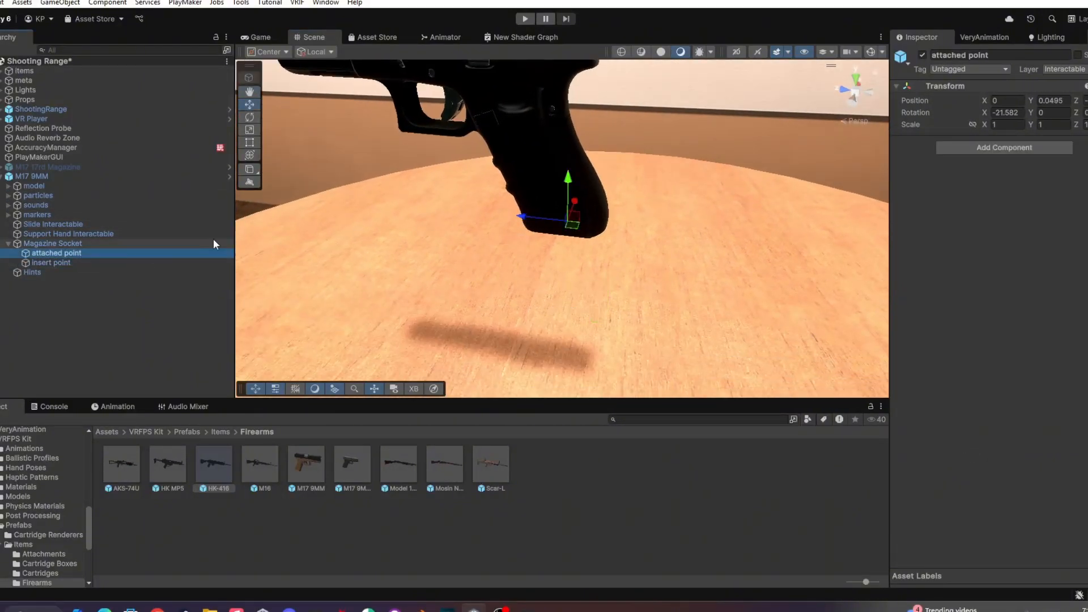
pyautogui.click(94, 263)
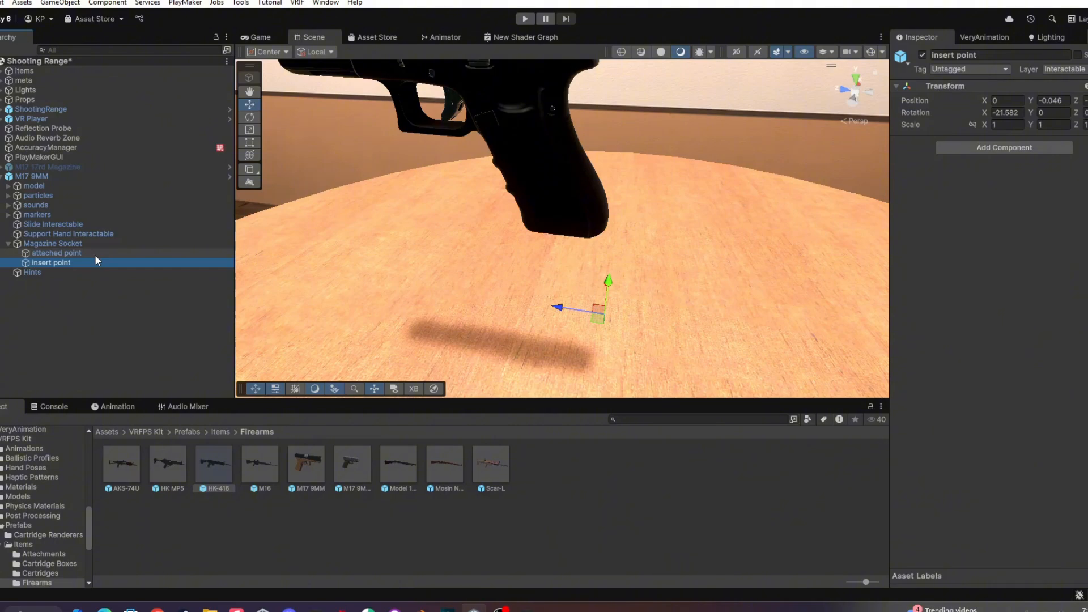
pyautogui.click(95, 255)
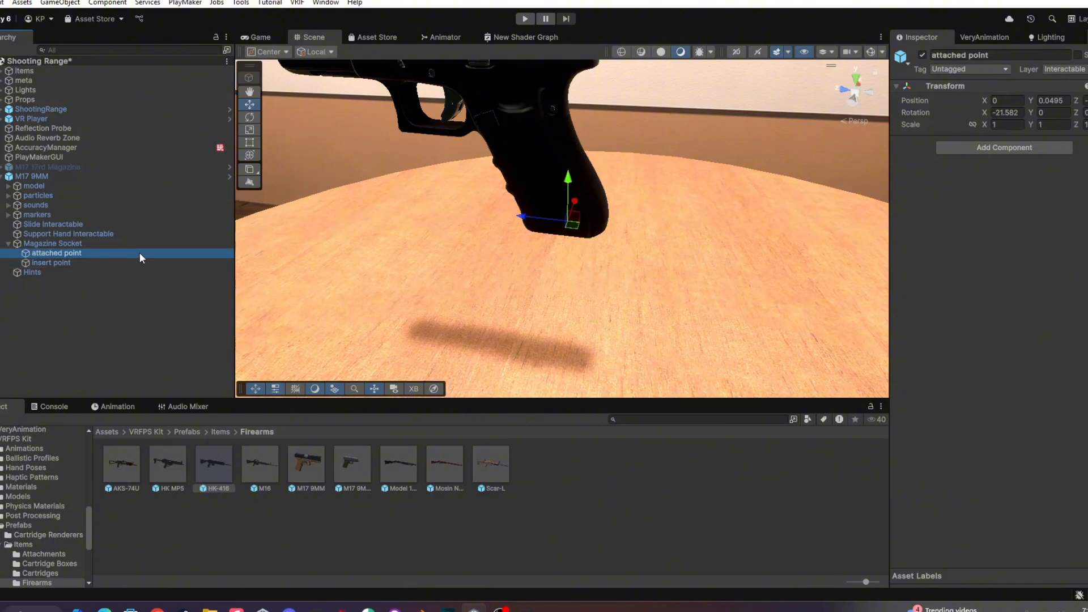
# Lower the Magazine Socket's attached point at the base of the grip to a Y position of 0.0449
pyautogui.keyDown('alt'); pyautogui.moveTo(694, 207); pyautogui.dragTo(509, 270); pyautogui.keyUp('alt')
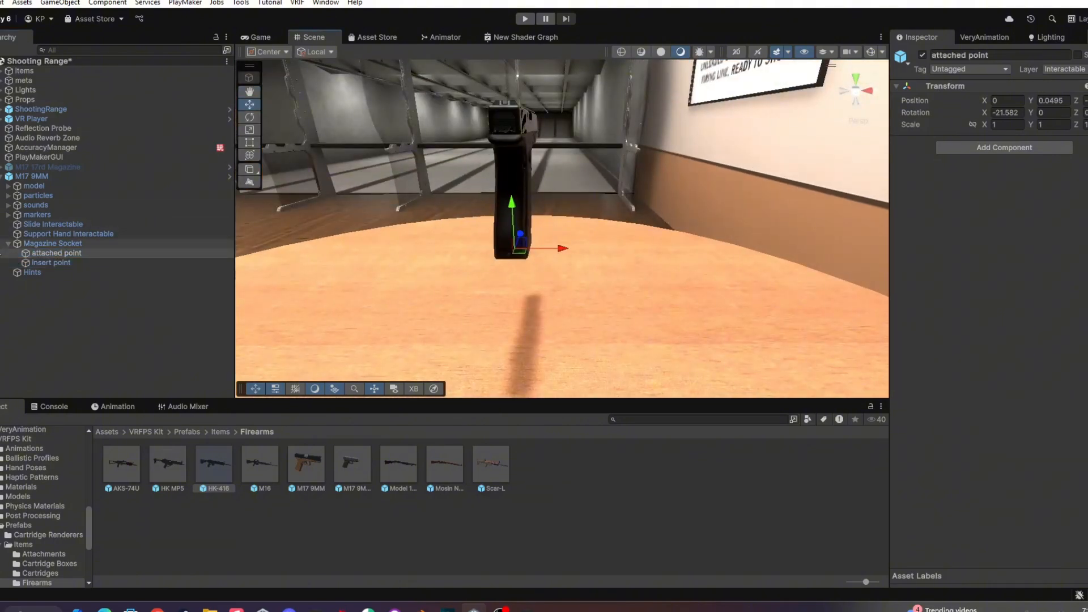
pyautogui.click(50, 245)
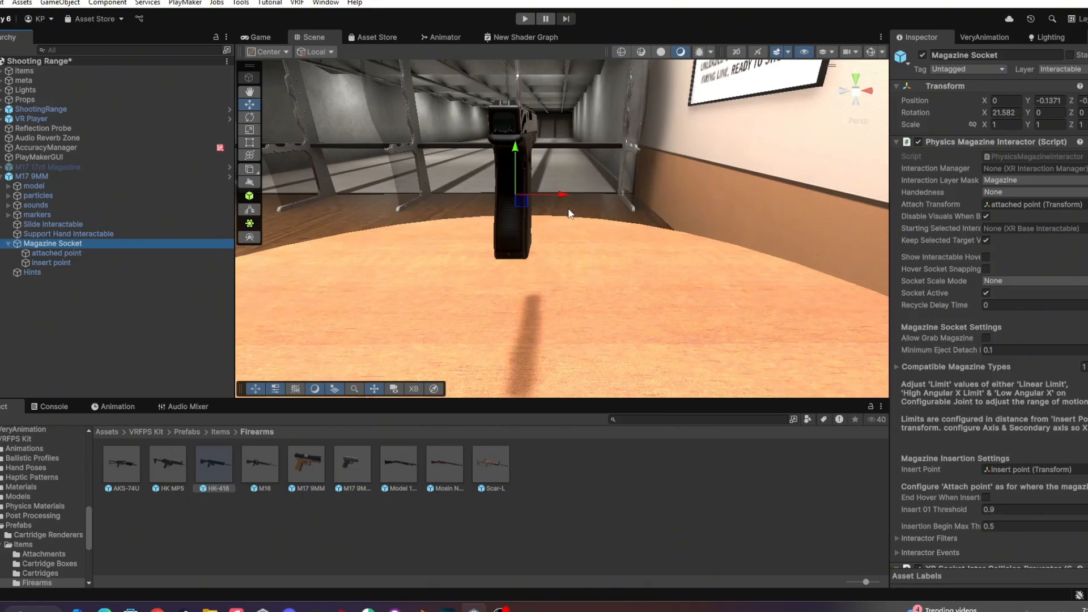
pyautogui.click(13, 262)
pyautogui.click(67, 253)
pyautogui.press('f')
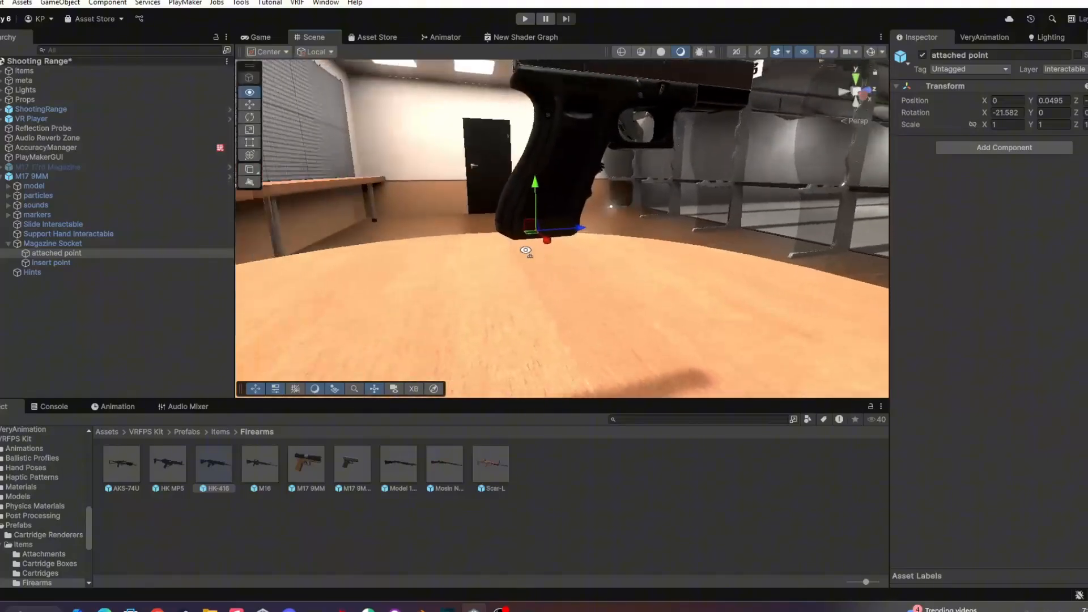
pyautogui.moveTo(500, 172); pyautogui.dragTo(489, 197)
pyautogui.moveTo(721, 191); pyautogui.dragTo(698, 152, button='right')
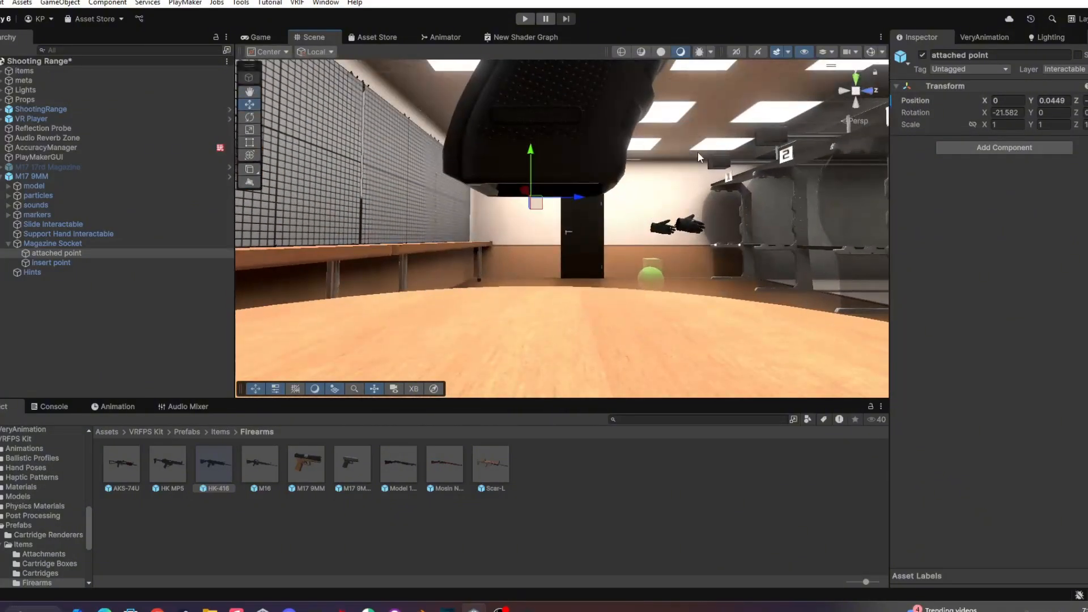
# Check the copy options available for the attached point's Transform component
pyautogui.rightClick(942, 90)
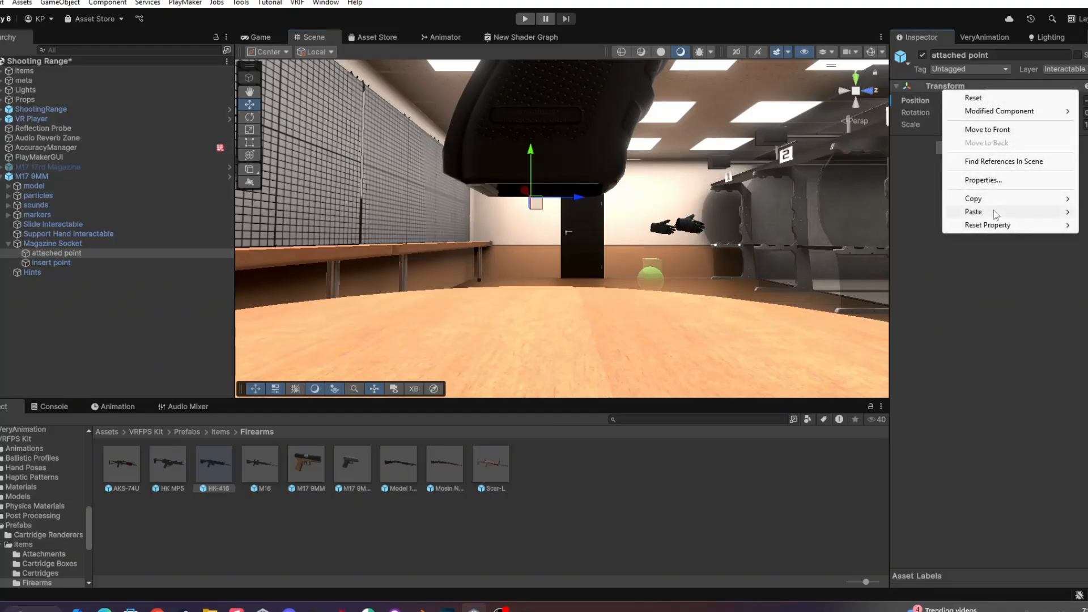
pyautogui.moveTo(992, 202)
pyautogui.click(876, 263)
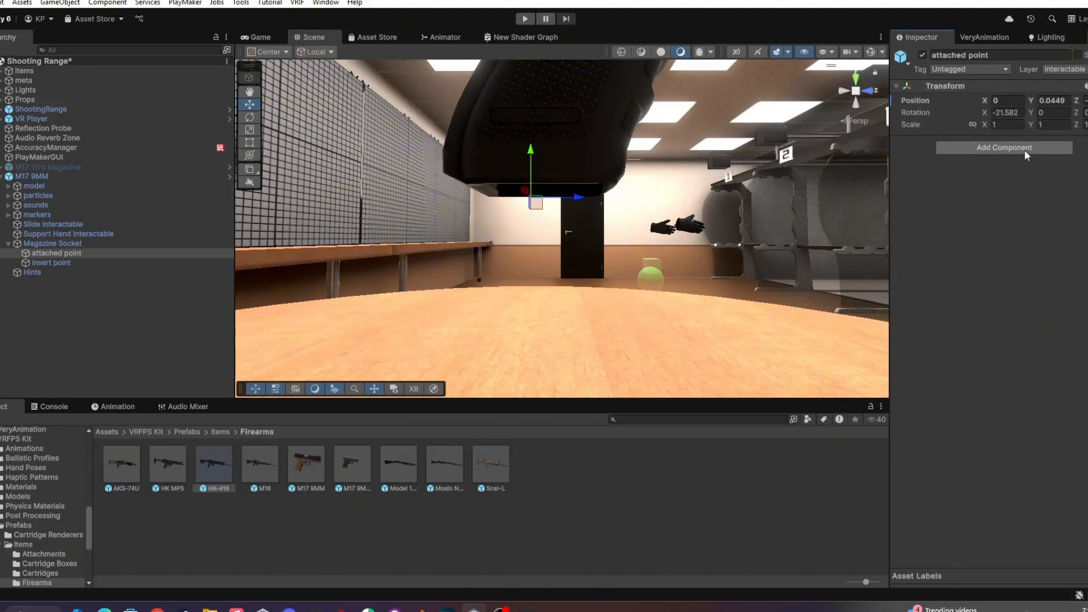
pyautogui.rightClick(957, 88)
pyautogui.moveTo(986, 193)
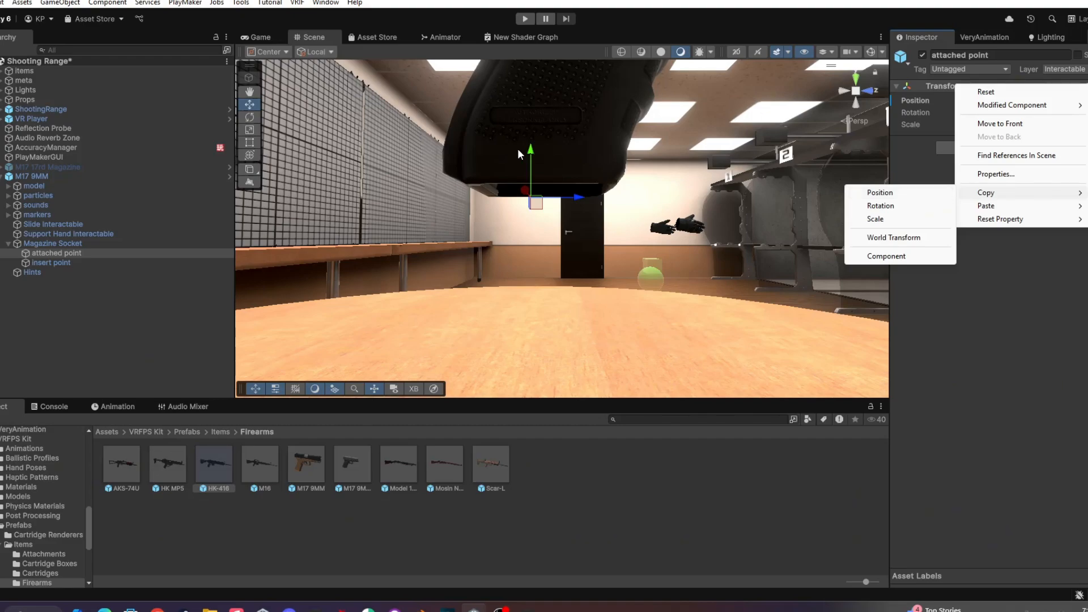
pyautogui.click(59, 147)
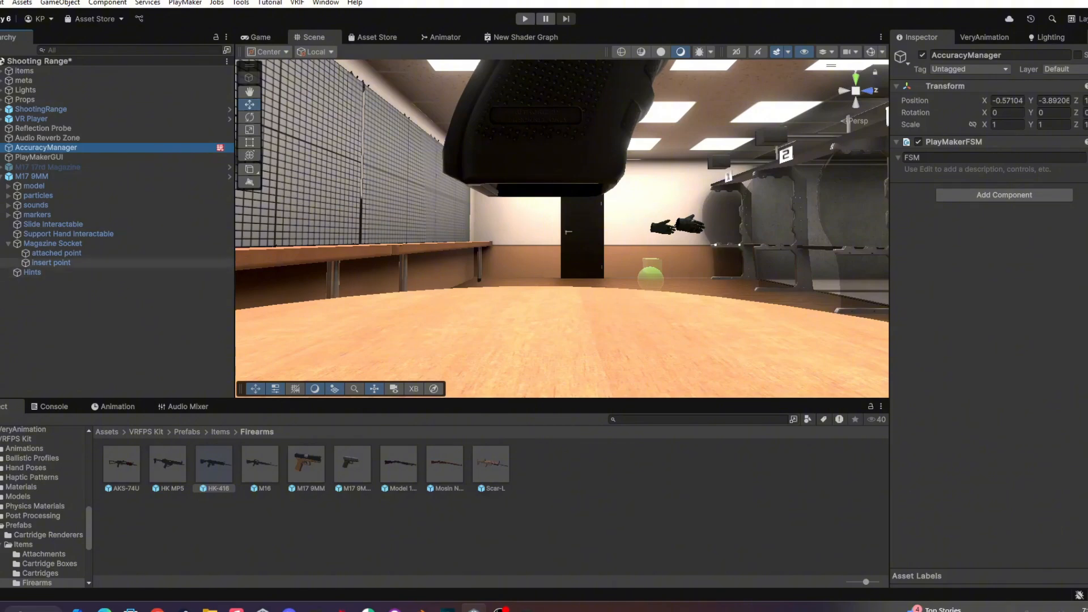
# Collapse the Magazine Socket and review the settings of the pistol's Hints and Support Hand Interactable objects
pyautogui.click(8, 244)
pyautogui.click(17, 253)
pyautogui.moveTo(589, 136); pyautogui.dragTo(805, 225, button='right')
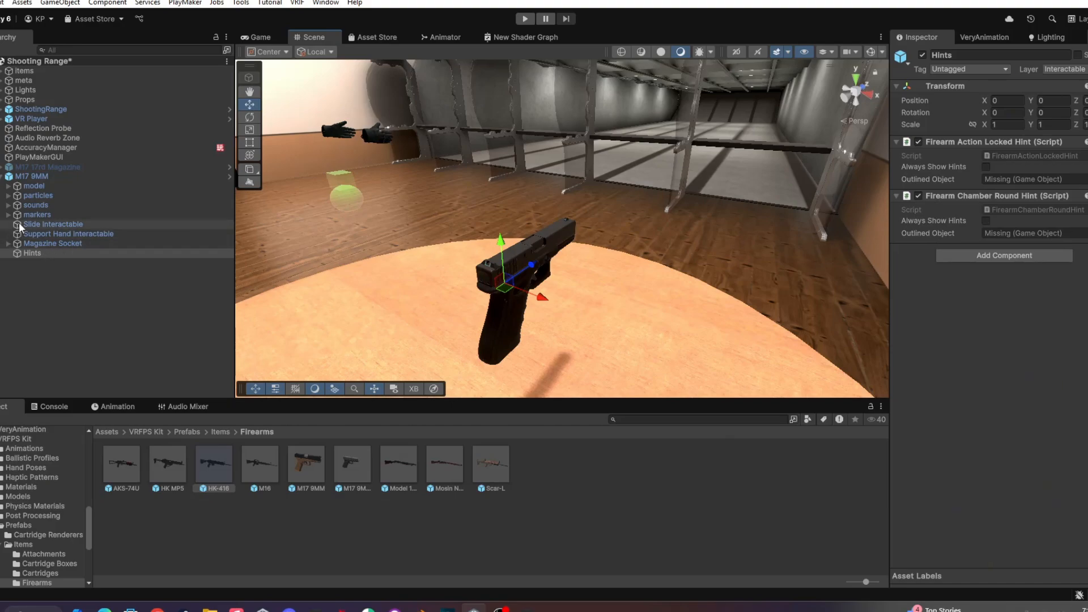
pyautogui.press('alt')
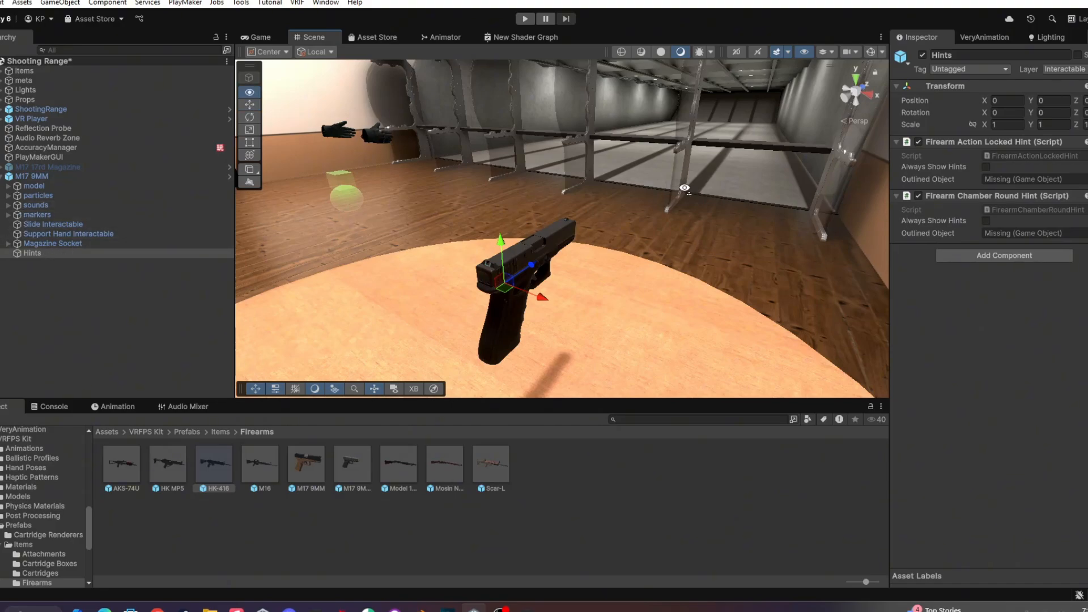
pyautogui.press('w')
pyautogui.moveTo(685, 188); pyautogui.dragTo(547, 187, button='right')
pyautogui.press('d')
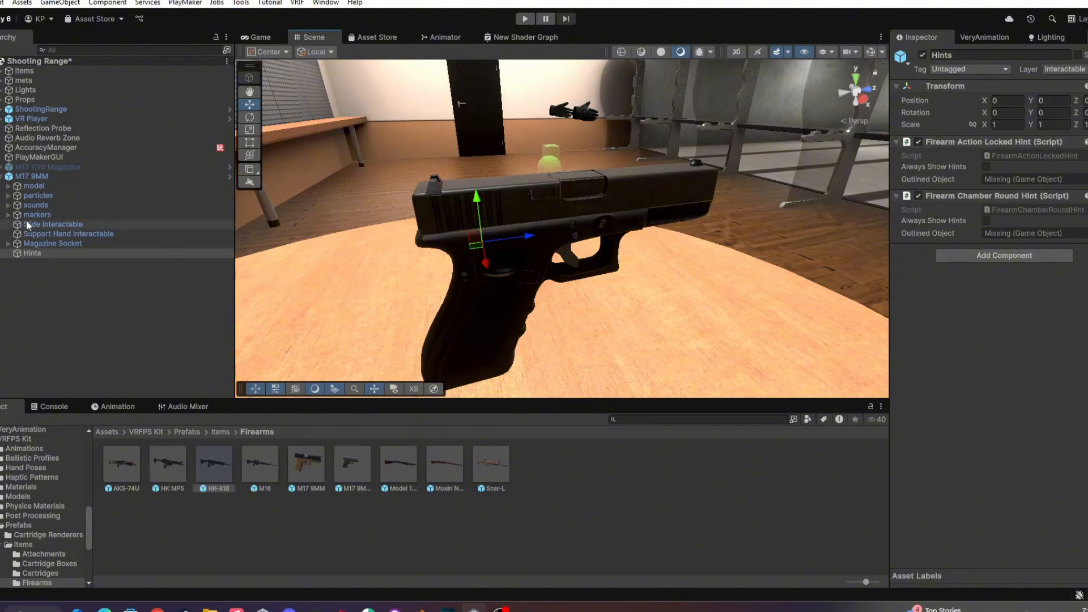
pyautogui.click(24, 259)
pyautogui.click(30, 237)
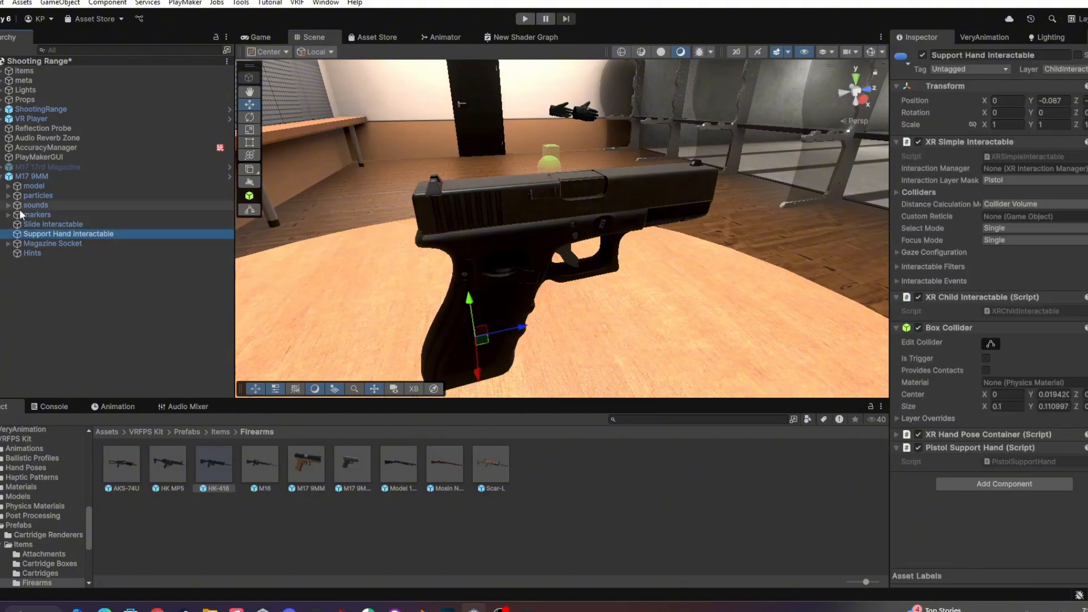
# Review the components of the pistol's sound_shoot, sound_magazine, sound_action and sound_shoot_suppressed objects
pyautogui.click(8, 206)
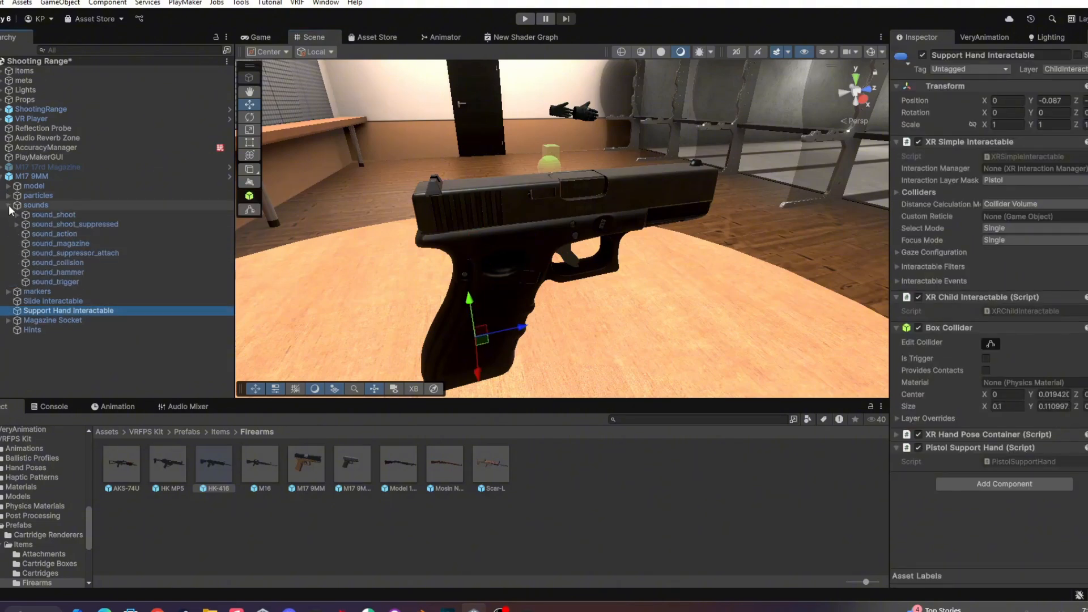
pyautogui.click(49, 218)
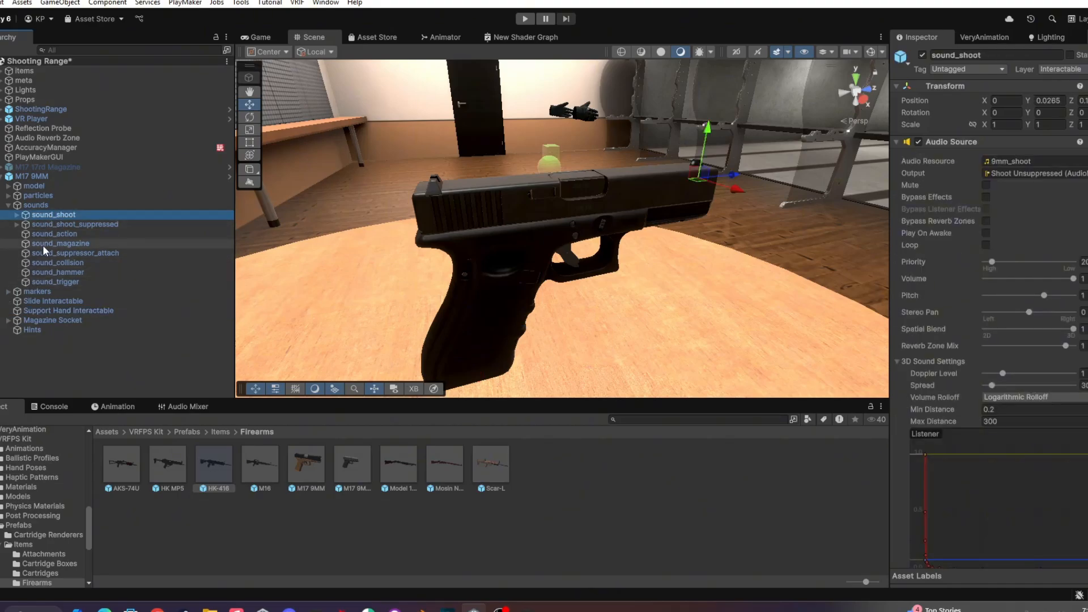
pyautogui.click(43, 245)
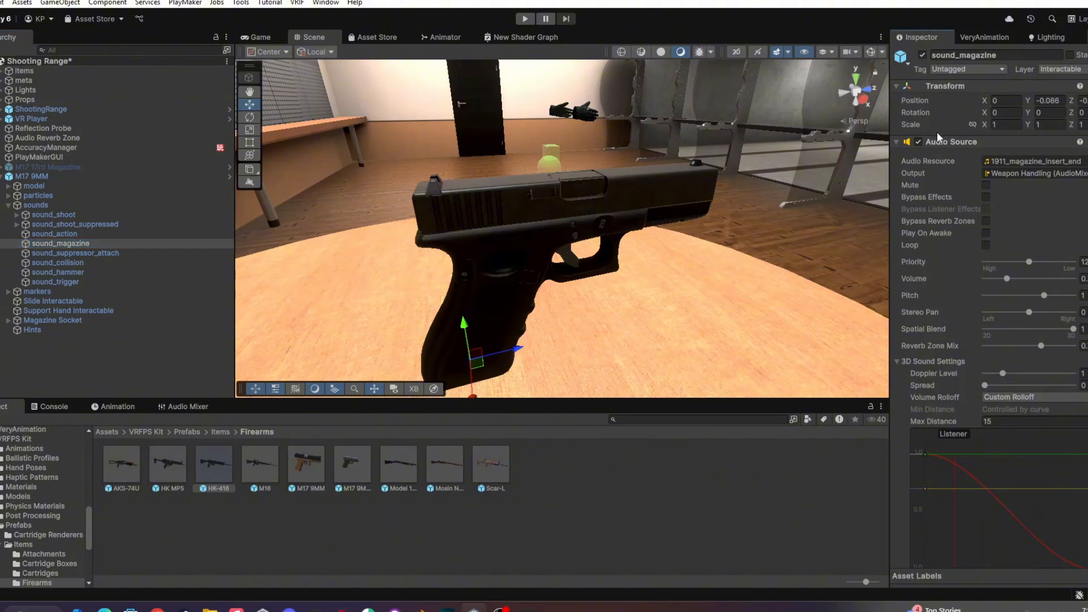
pyautogui.click(946, 143)
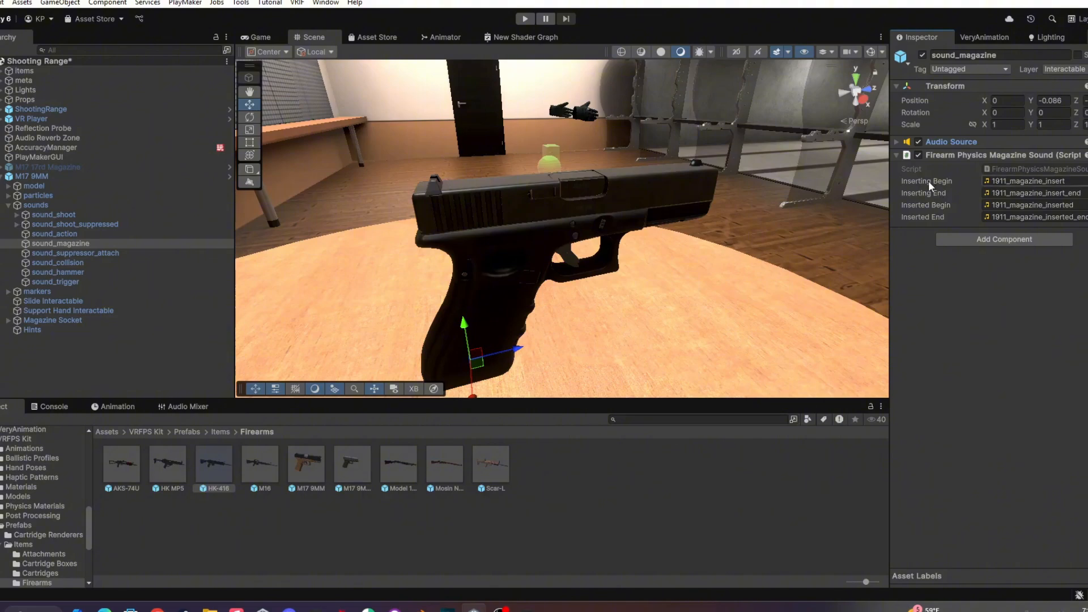
pyautogui.click(39, 234)
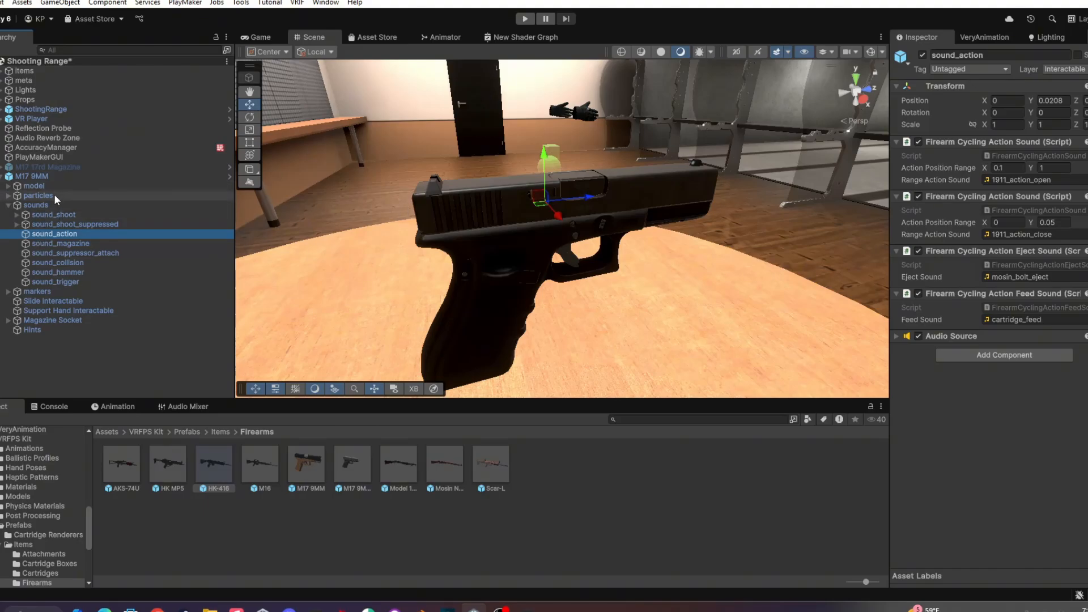
pyautogui.click(63, 225)
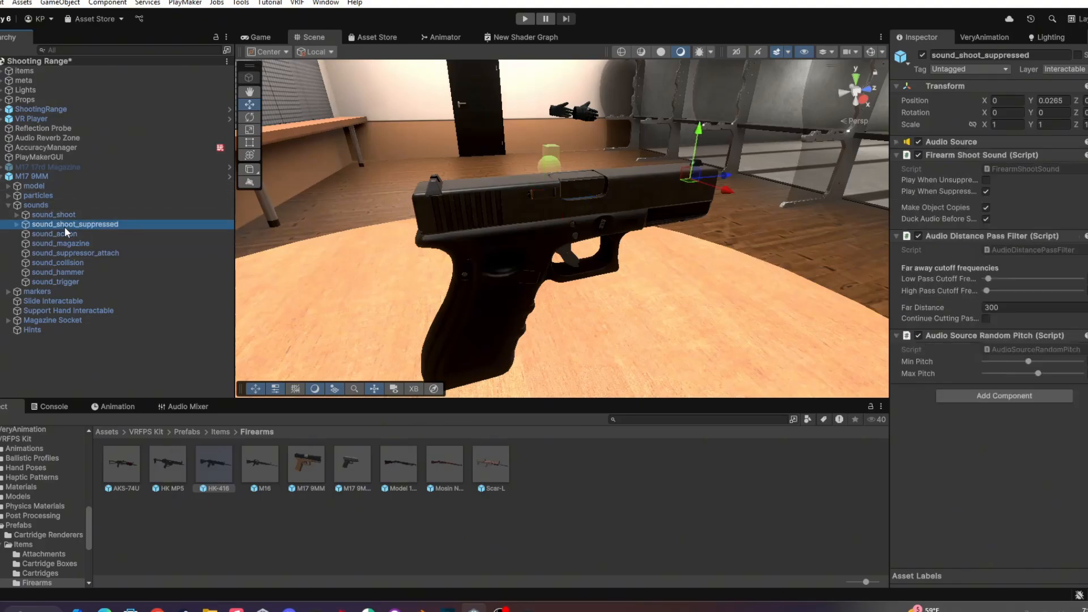
pyautogui.click(43, 215)
pyautogui.click(8, 205)
# Delete Particle_Shoot_Muzzle_Pistol and Particle_Shoot_Chamber from the pistol's particles group
pyautogui.click(8, 195)
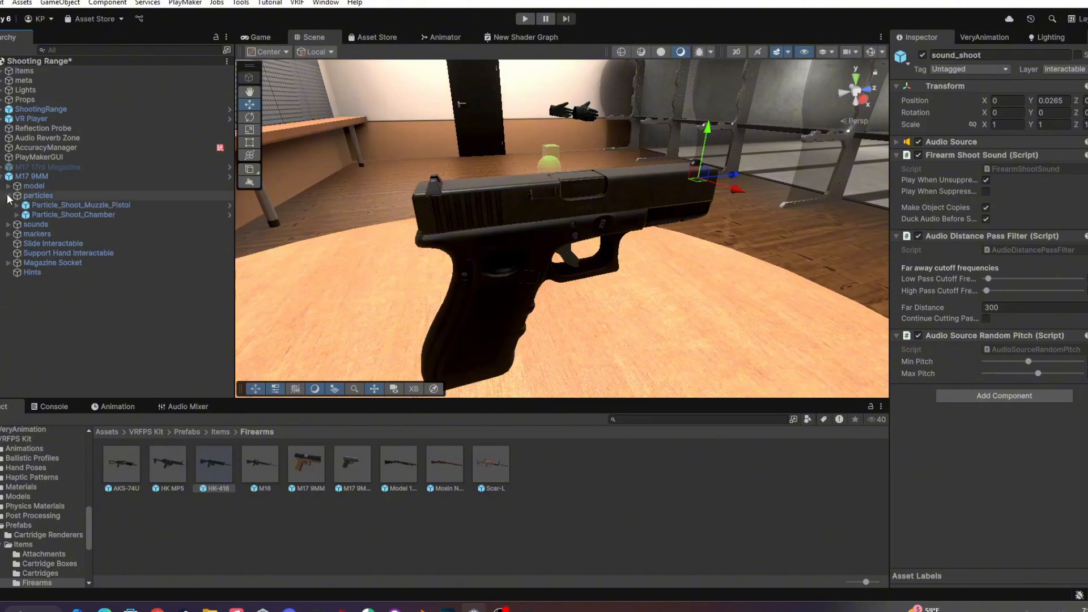
pyautogui.click(27, 207)
pyautogui.keyDown('shift'); pyautogui.click(42, 214); pyautogui.keyUp('shift')
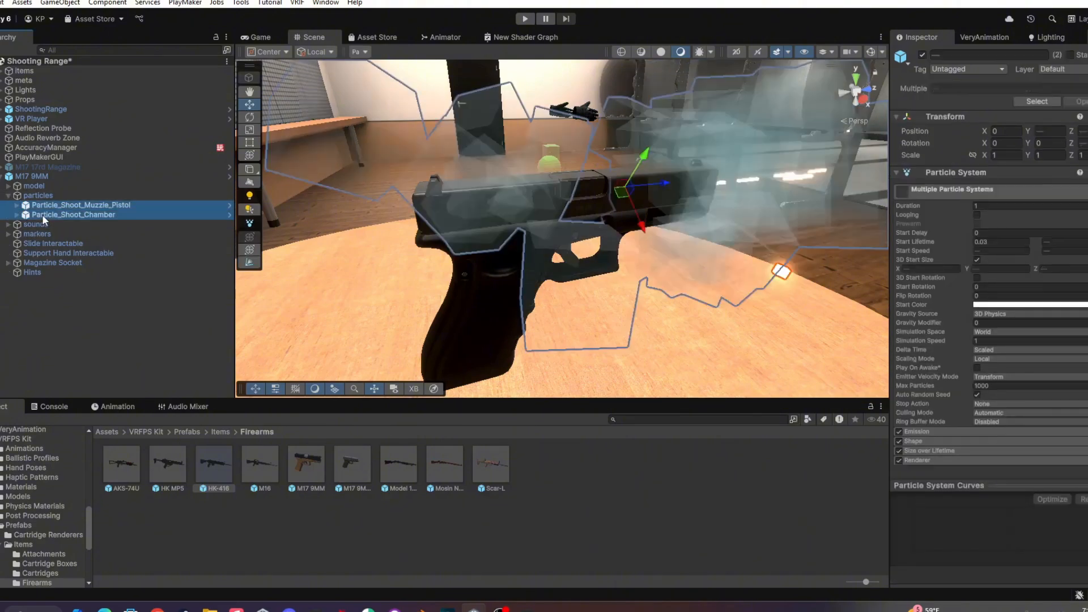
pyautogui.rightClick(42, 214)
pyautogui.click(79, 137)
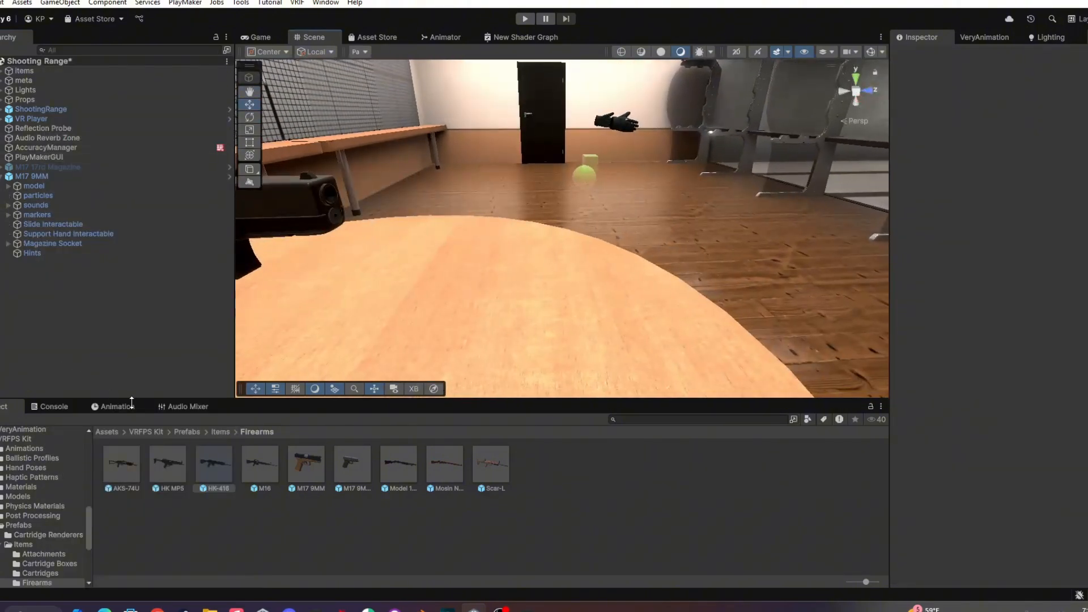
# Browse the UnityTechnologies effect examples for the Smoke & Steam Effects prefabs
pyautogui.click(108, 431)
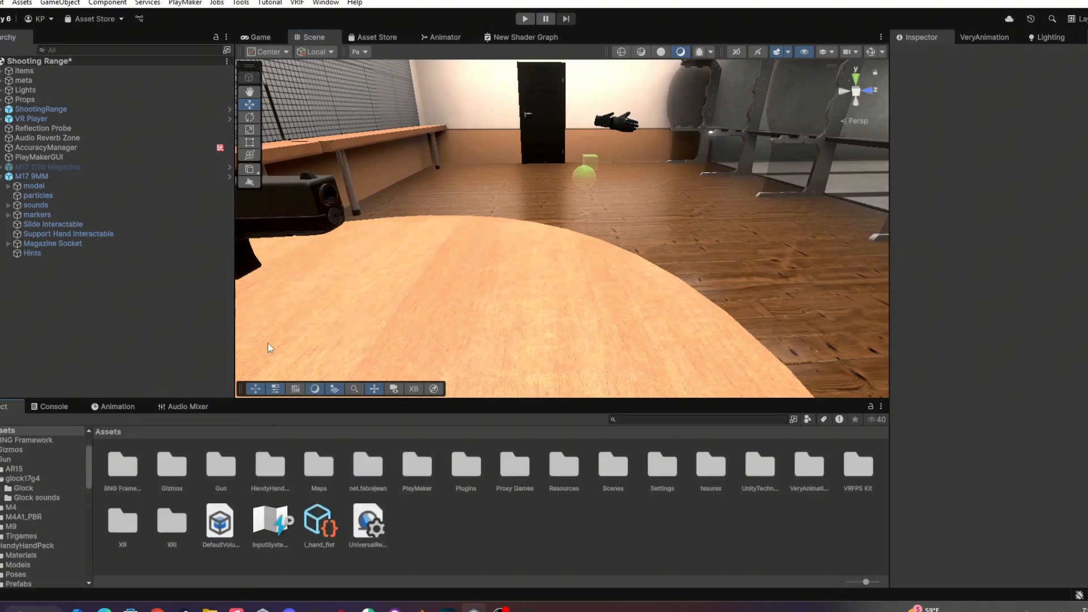
pyautogui.doubleClick(749, 481)
pyautogui.doubleClick(121, 466)
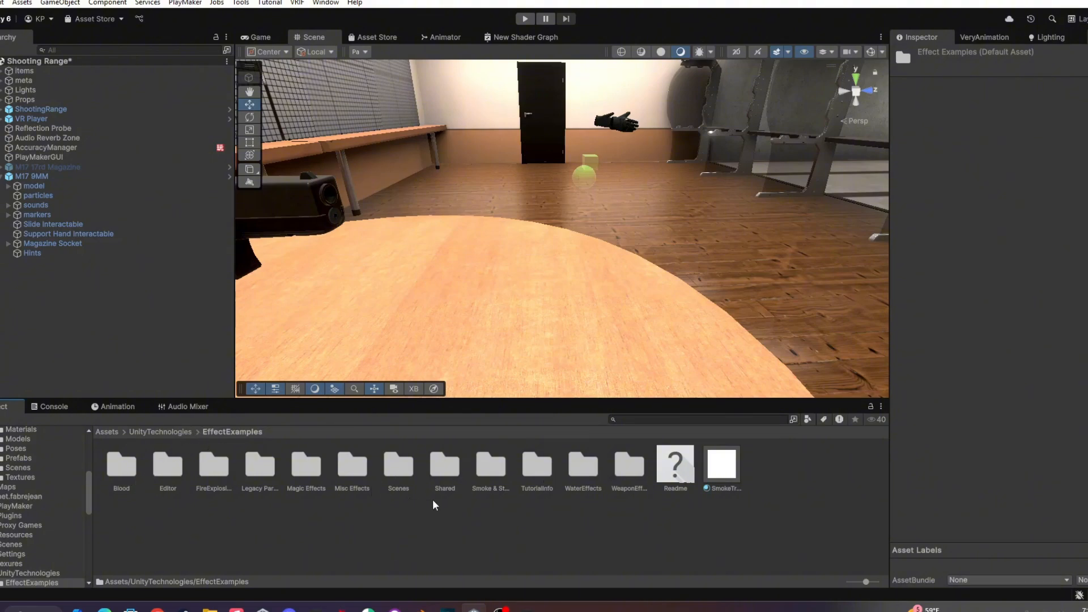
pyautogui.doubleClick(480, 485)
pyautogui.doubleClick(213, 472)
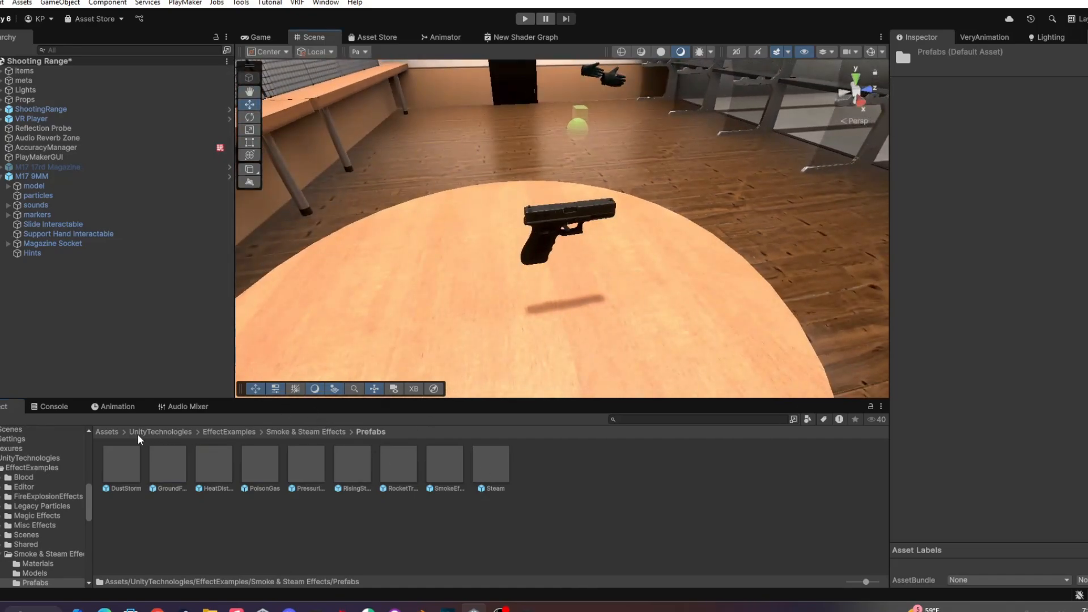
# Open SampleScene and select the M17 9MM 1 pistol on the desk
pyautogui.click(111, 432)
pyautogui.click(558, 554)
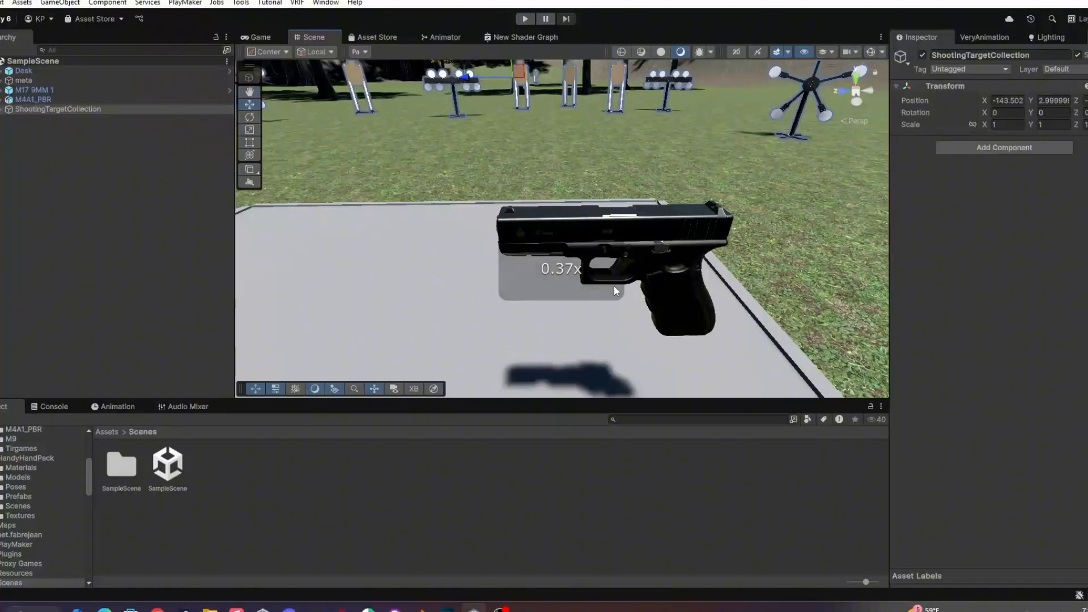
pyautogui.click(614, 286)
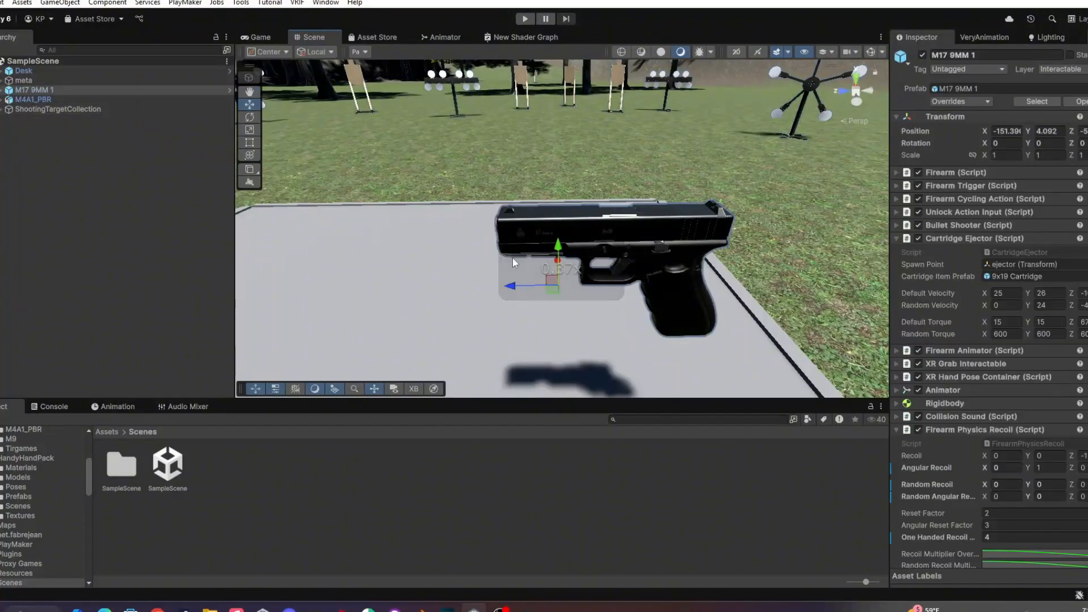
# Select MuzzleFlashEffect, MuzzleFlashEffect.1 and SmokeEffect in the M17 9MM 1 particles group and play them in the scene
pyautogui.click(2, 90)
pyautogui.click(31, 109)
pyautogui.click(8, 109)
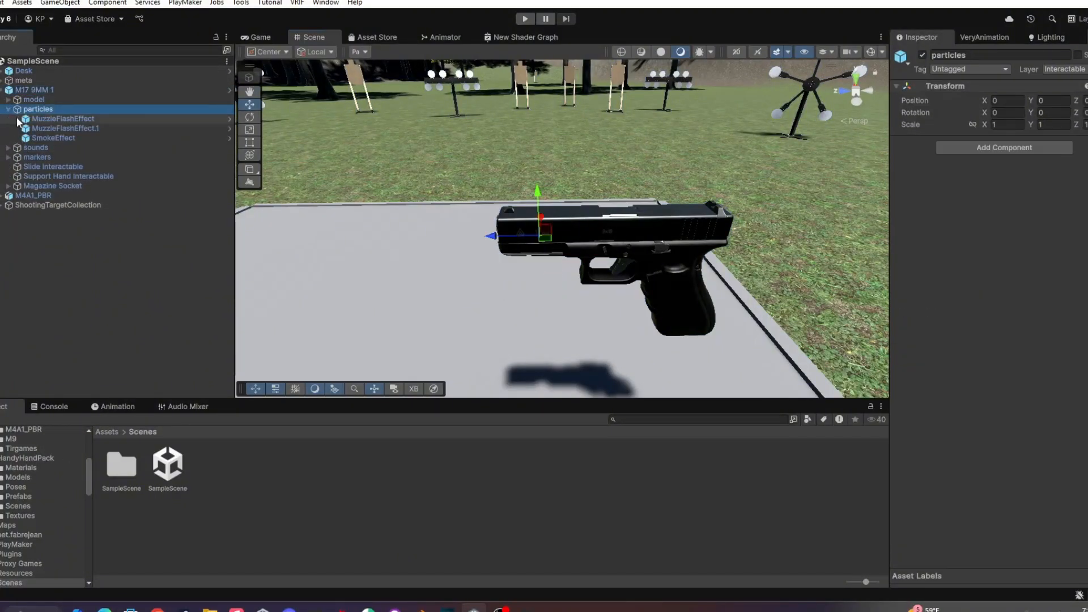
pyautogui.click(62, 118)
pyautogui.keyDown('shift'); pyautogui.click(52, 139); pyautogui.keyUp('shift')
pyautogui.press('f')
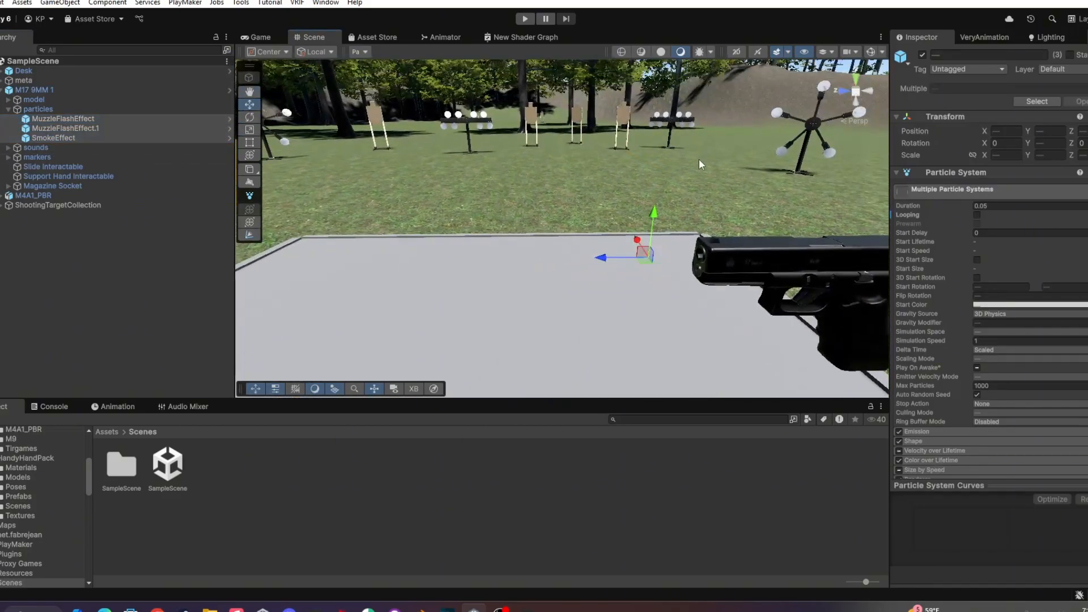
pyautogui.click(364, 54)
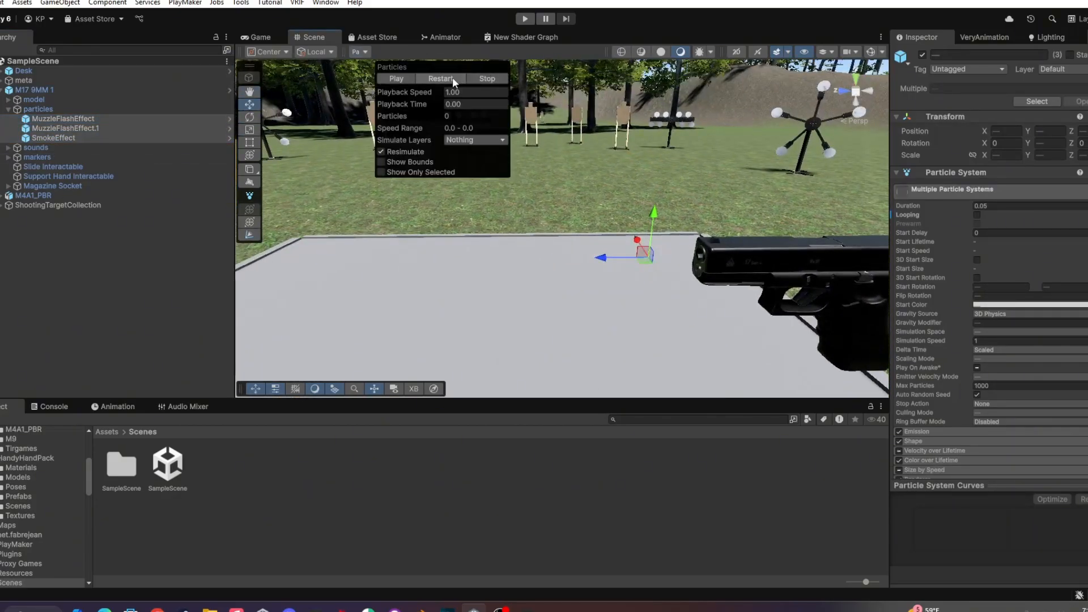
pyautogui.click(450, 75)
# Turn off scene lighting and replay the three selected particle effects in front of the muzzle several times
pyautogui.click(660, 51)
pyautogui.moveTo(717, 244)
pyautogui.mouseDown(button='right')
pyautogui.moveTo(731, 270)
pyautogui.moveTo(728, 248)
pyautogui.mouseUp(button='right')
pyautogui.click(362, 52)
pyautogui.click(424, 74)
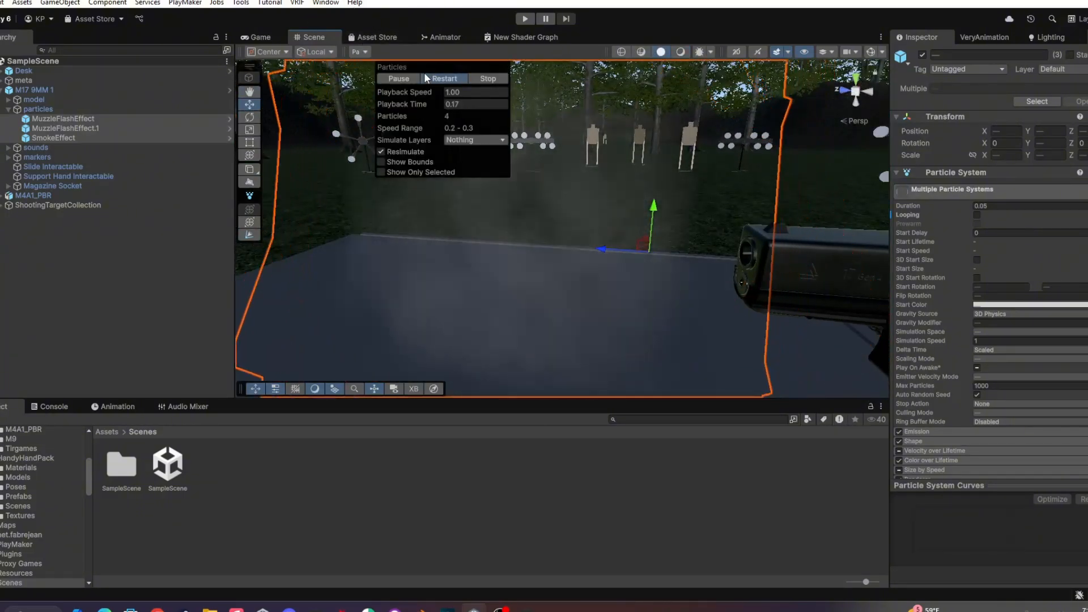
pyautogui.click(424, 73)
pyautogui.click(424, 73)
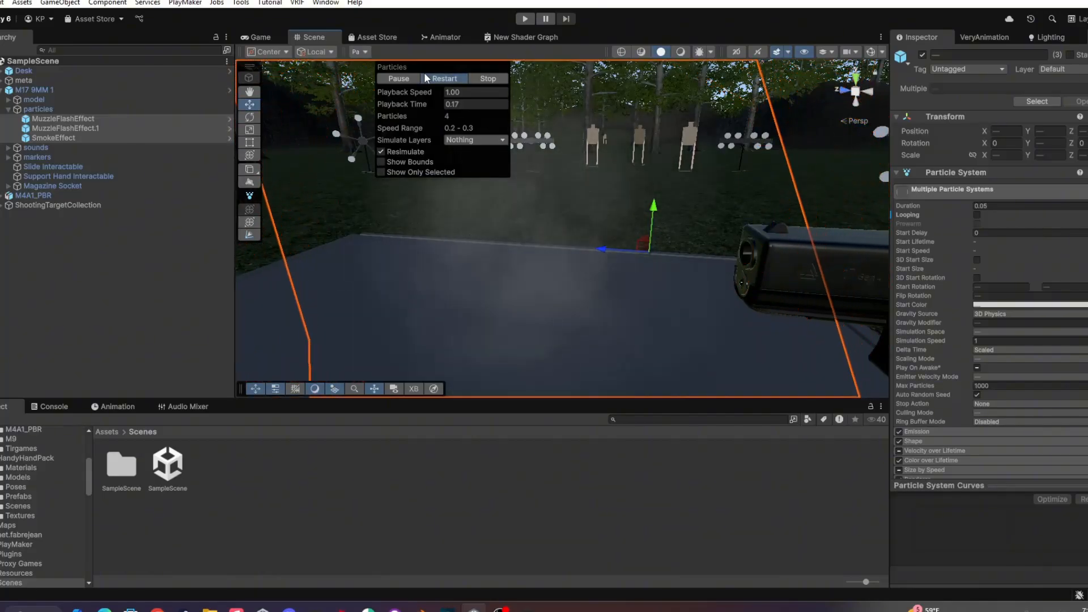
pyautogui.click(425, 74)
pyautogui.click(425, 74)
# Replay the muzzle flash and smoke effects from behind the pistol, first in the dark and again with scene lighting restored
pyautogui.moveTo(610, 213); pyautogui.dragTo(417, 70, button='right')
pyautogui.click(359, 53)
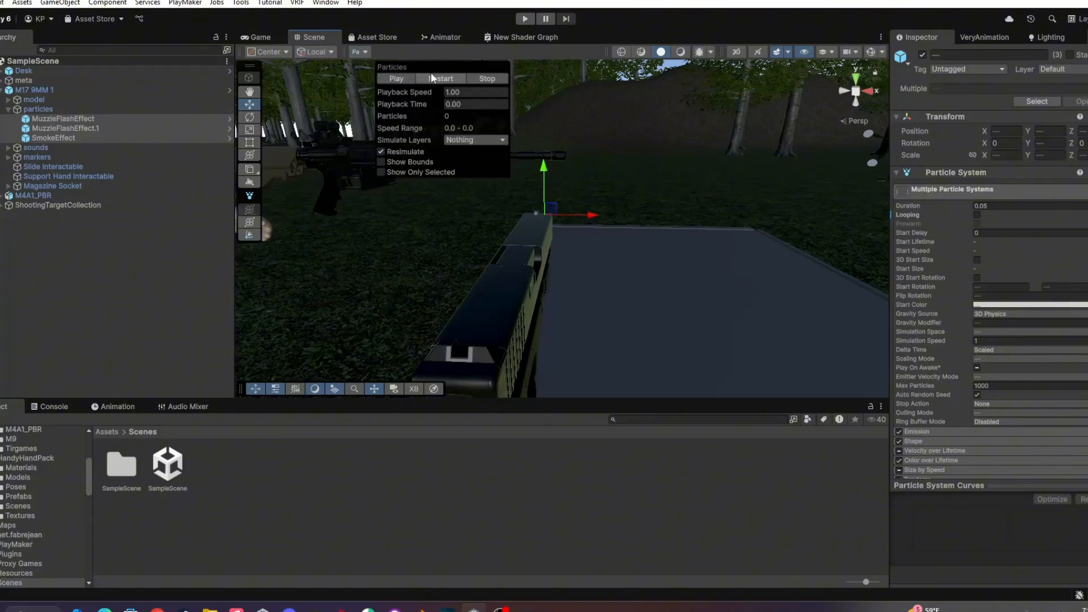
pyautogui.click(433, 76)
pyautogui.click(432, 76)
pyautogui.click(433, 76)
pyautogui.click(681, 52)
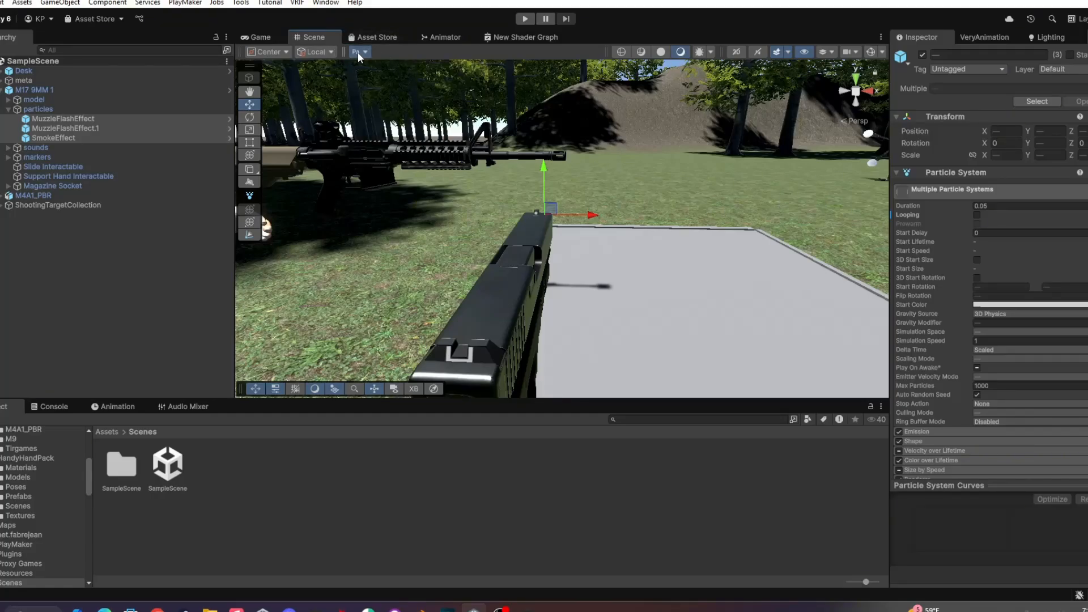
pyautogui.click(358, 52)
pyautogui.click(426, 78)
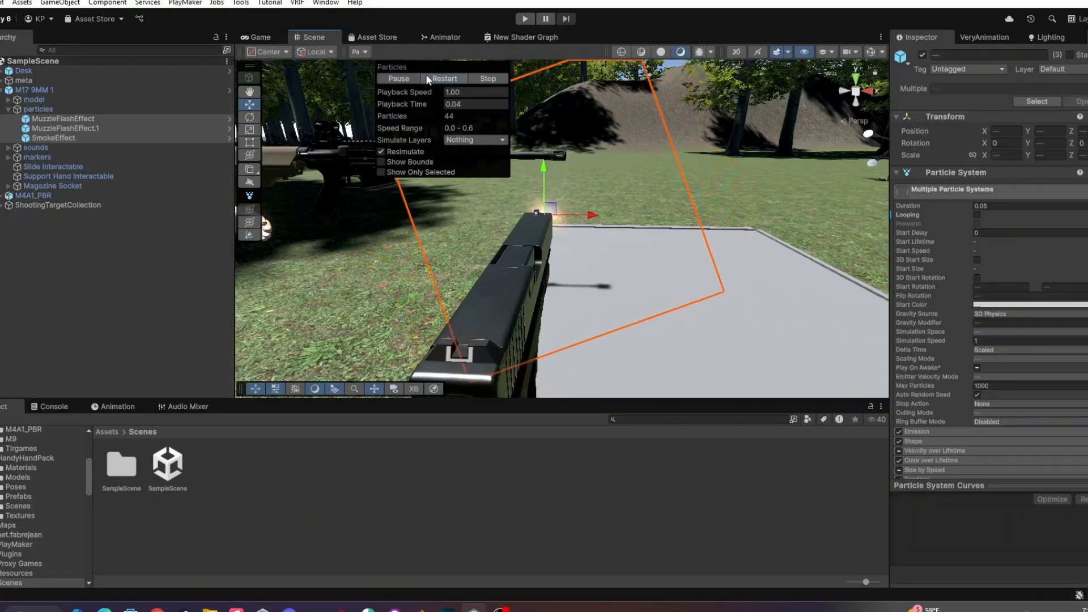
pyautogui.click(425, 78)
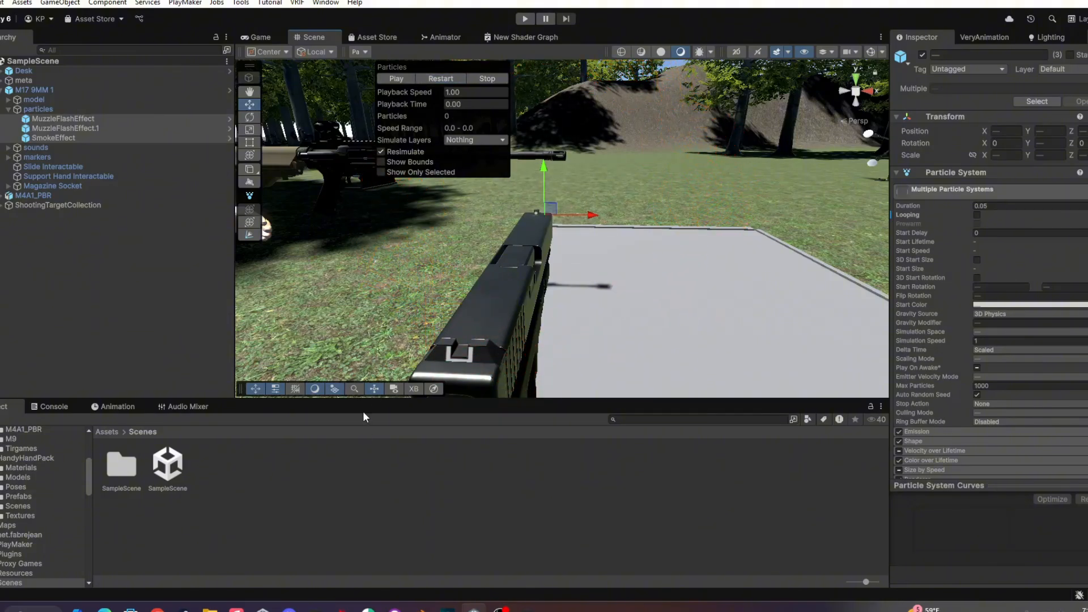
# Browse the VRFPS Kit item prefabs to the Magazines folder
pyautogui.click(356, 441)
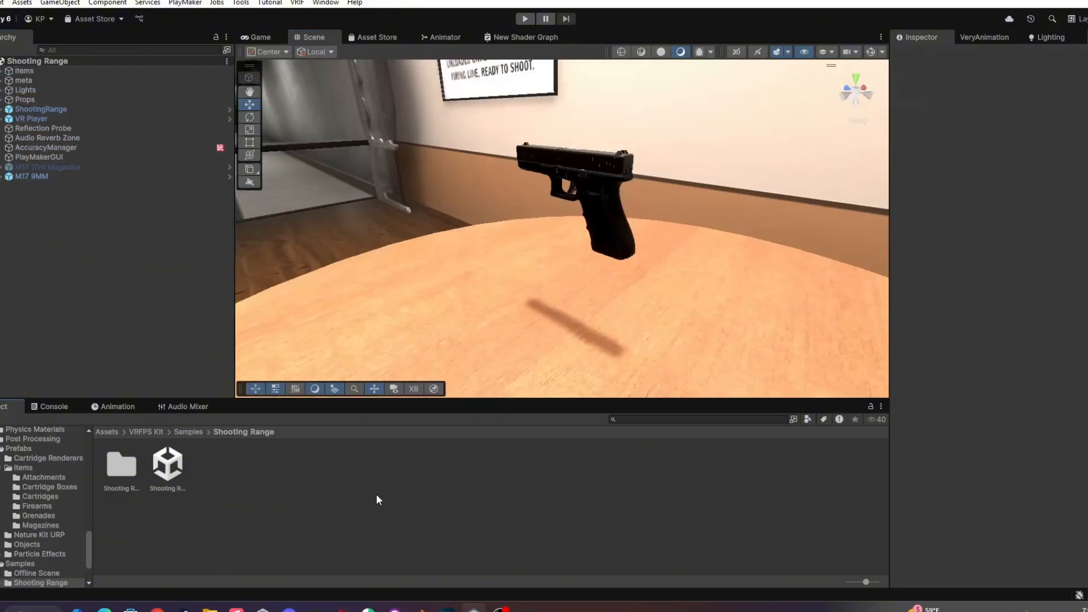
pyautogui.click(148, 432)
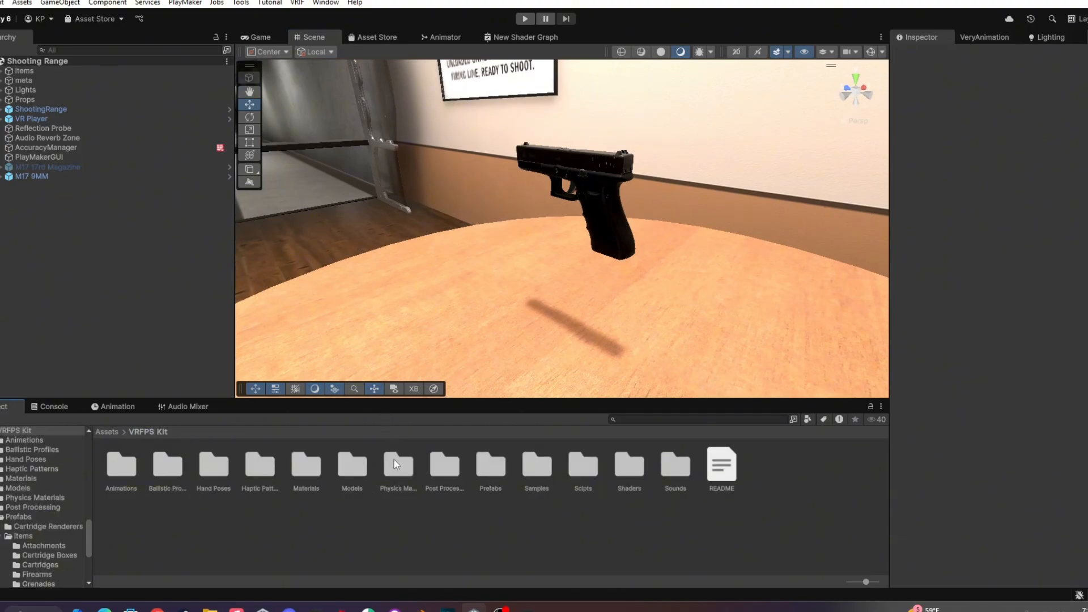
pyautogui.doubleClick(490, 466)
pyautogui.click(122, 466)
pyautogui.doubleClick(168, 466)
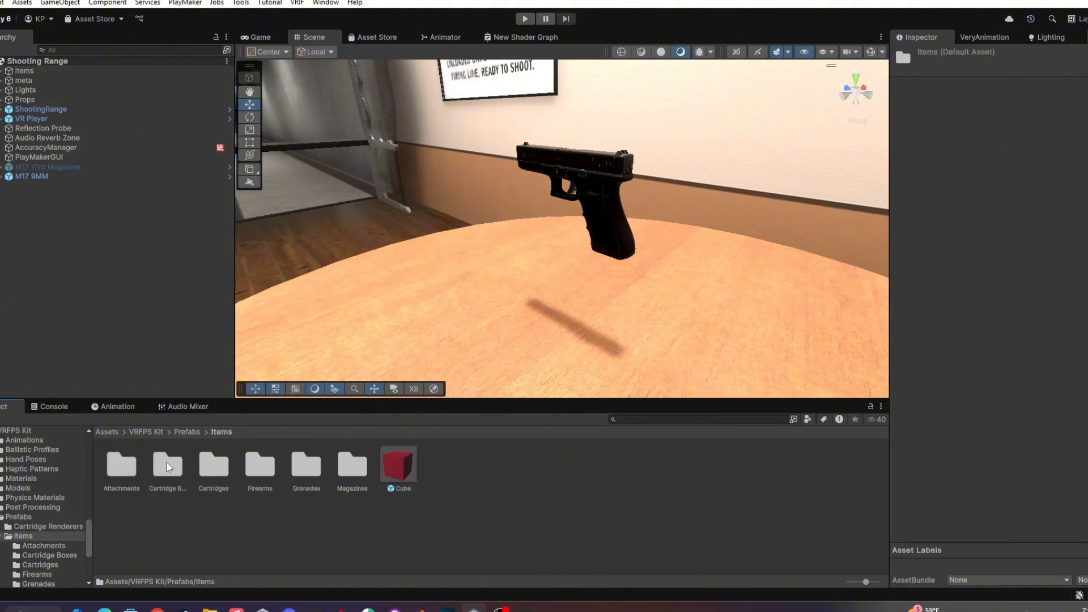
pyautogui.doubleClick(351, 466)
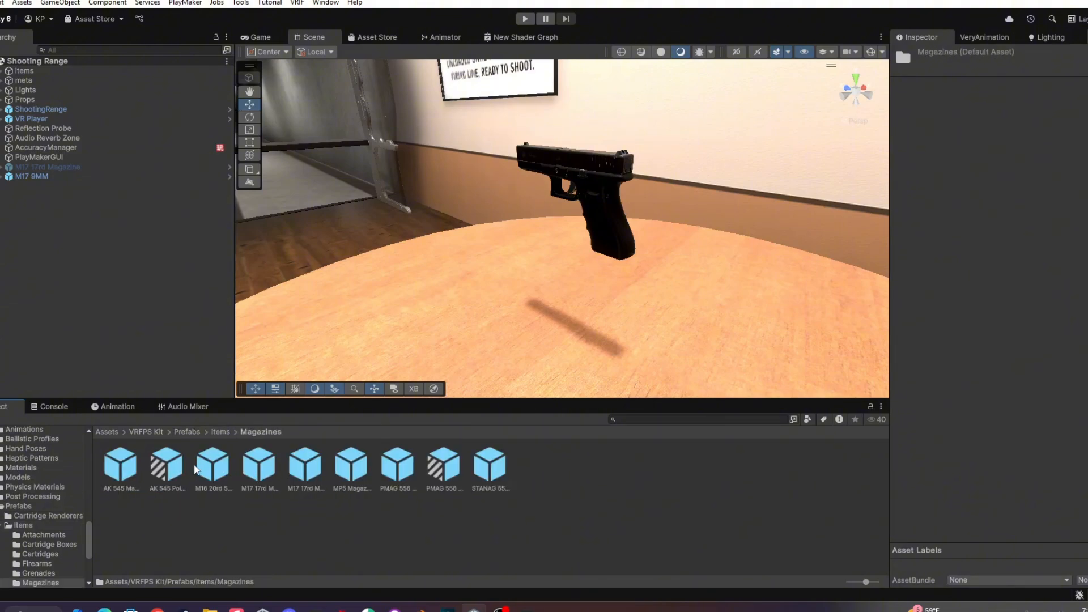
# Place the two M17 17rd magazine prefabs on the table beside the pistol and select the second one's G17Magazine mesh
pyautogui.moveTo(272, 463); pyautogui.dragTo(432, 363)
pyautogui.moveTo(565, 177); pyautogui.dragTo(512, 231, button='right')
pyautogui.moveTo(455, 238); pyautogui.dragTo(439, 158)
pyautogui.moveTo(292, 468); pyautogui.dragTo(334, 330)
pyautogui.click(331, 306)
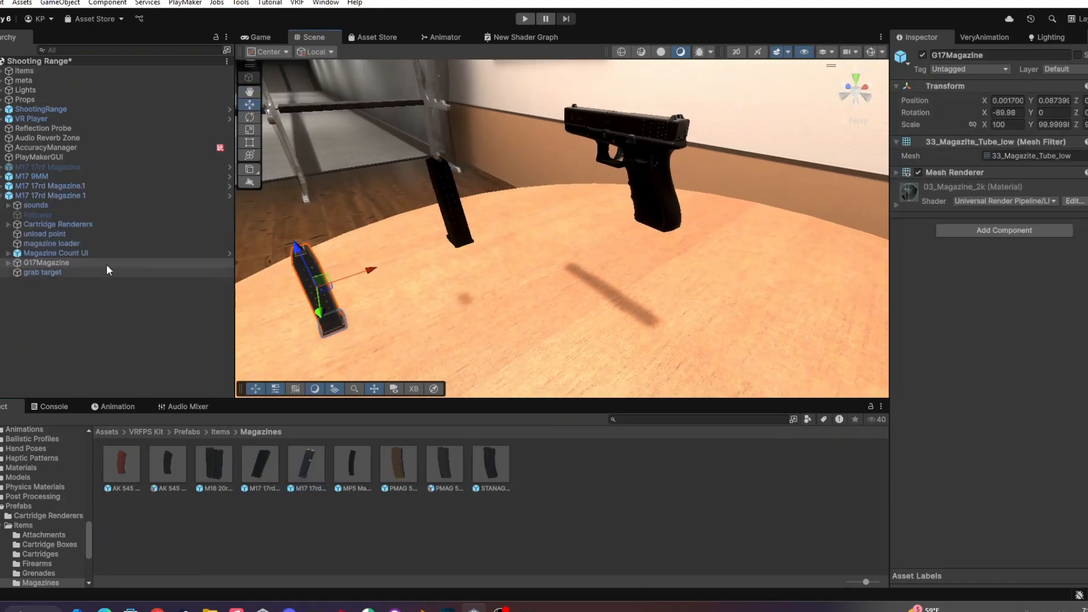
# Unpack the M17 17rd Magazine 1 prefab instance and move its G17Magazine object out to the scene root
pyautogui.moveTo(46, 316); pyautogui.dragTo(45, 315)
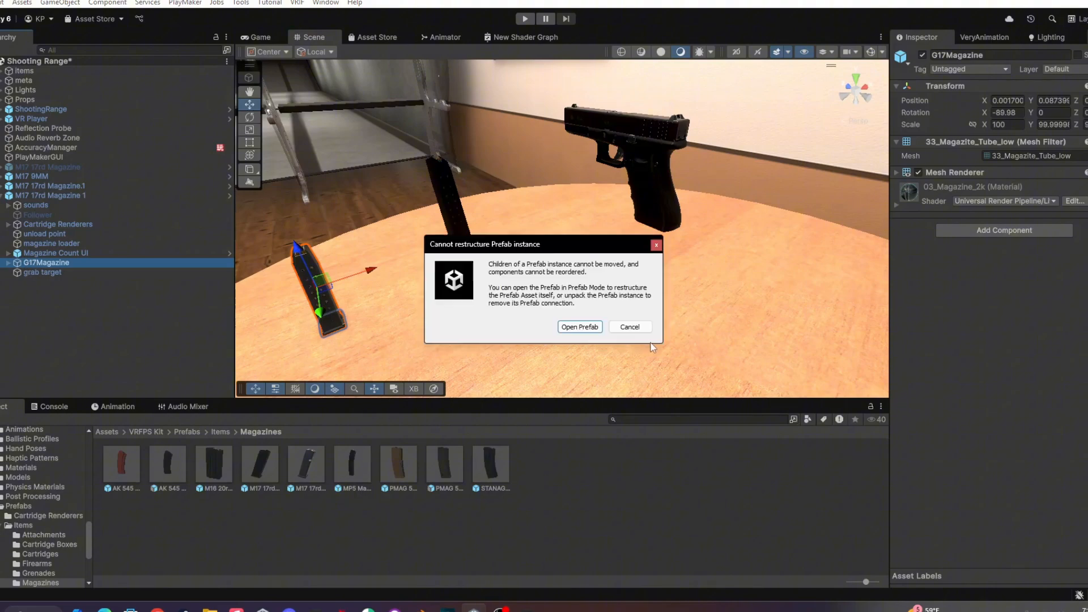
pyautogui.click(626, 323)
pyautogui.rightClick(77, 202)
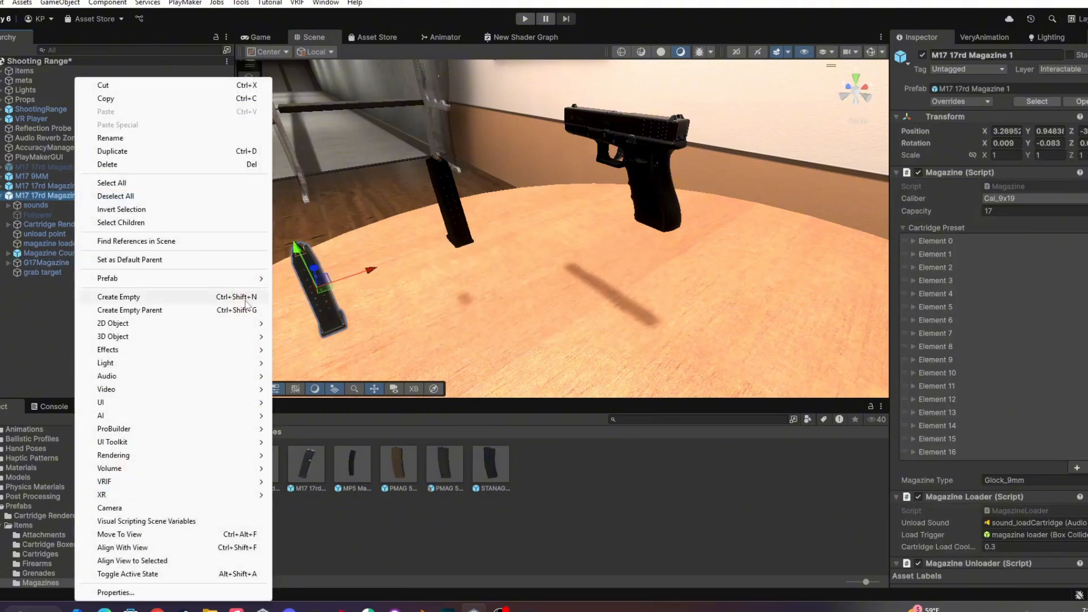
pyautogui.click(303, 373)
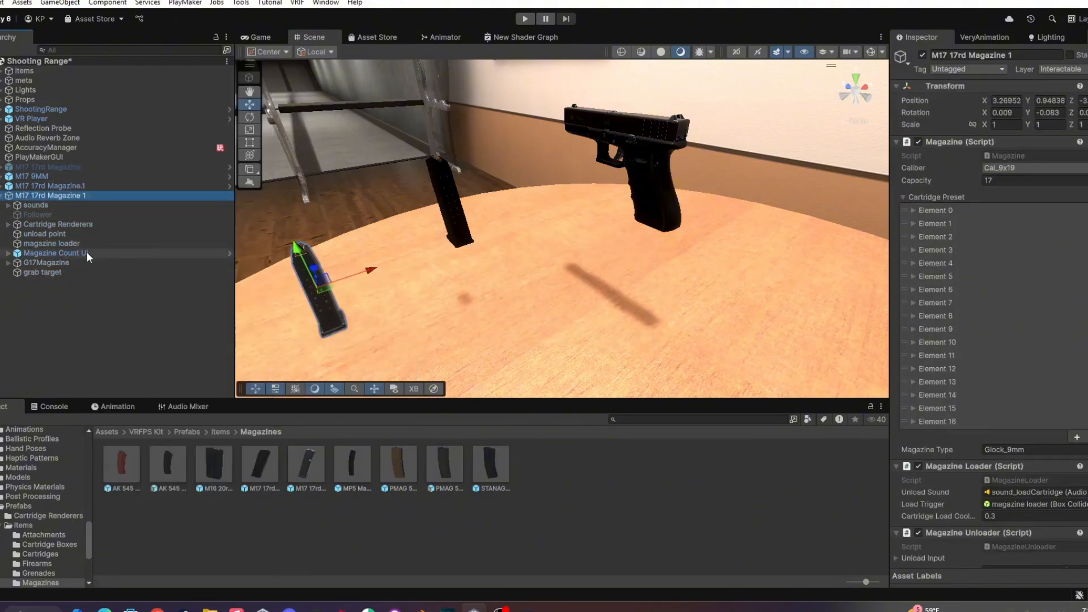
pyautogui.moveTo(85, 262); pyautogui.dragTo(29, 195)
# Delete the leftover M17 17rd Magazine 1 object from the scene and return to the top-level Assets folder
pyautogui.rightClick(30, 202)
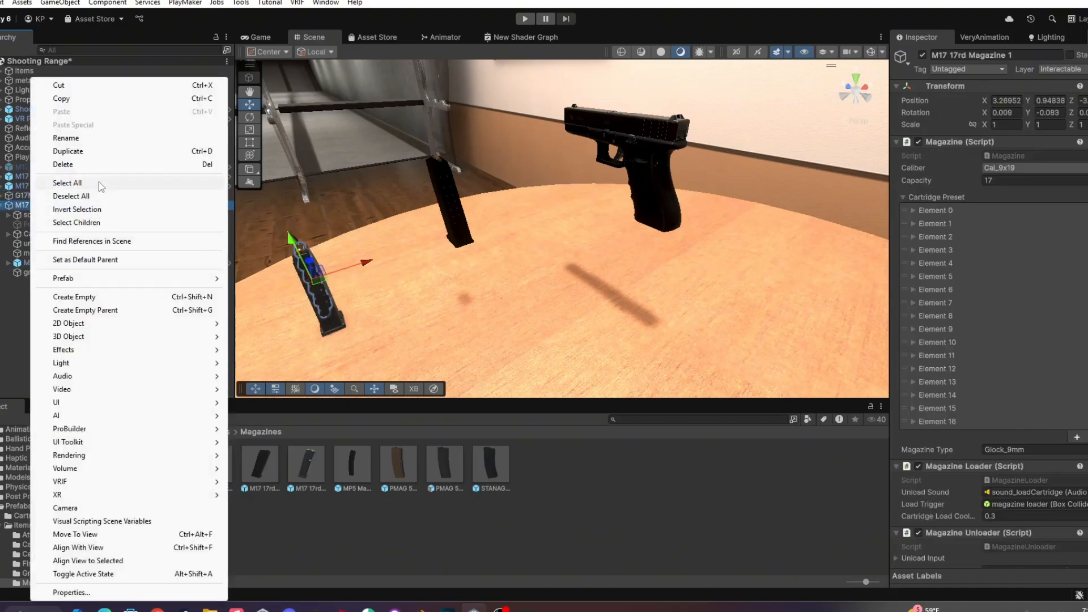
pyautogui.click(99, 184)
pyautogui.click(107, 432)
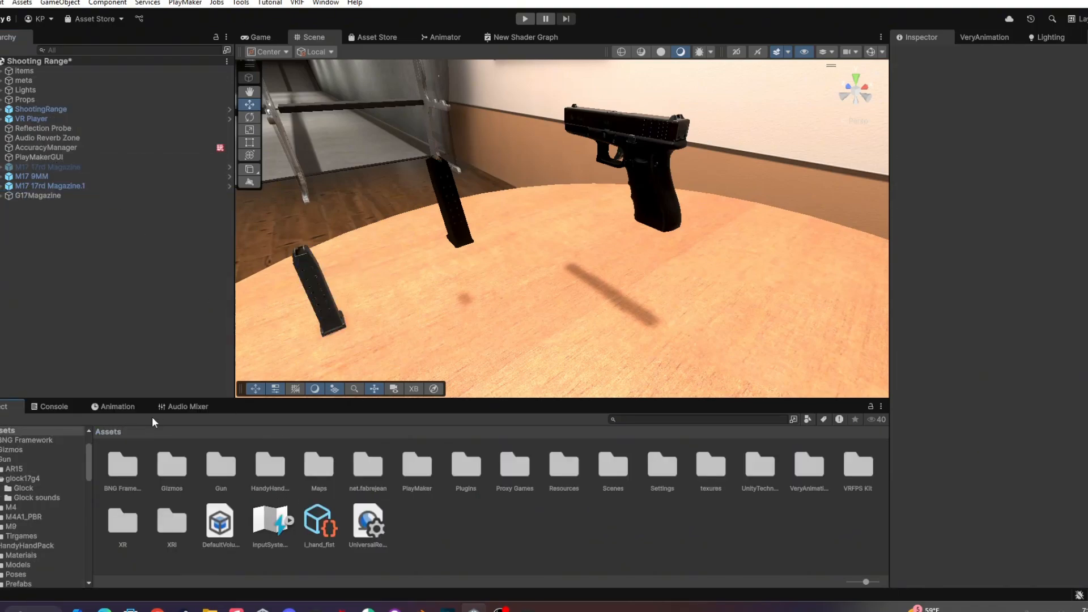
# Delete the 9mm cartridge model inside 9mm Cartridge Renderer.1 of M17 17rd Magazine.1
pyautogui.moveTo(600, 243); pyautogui.dragTo(482, 243, button='right')
pyautogui.moveTo(759, 148); pyautogui.dragTo(495, 240, button='right')
pyautogui.press('s')
pyautogui.scroll(-2, 551, 238)
pyautogui.press('w')
pyautogui.scroll(-5, 643, 258)
pyautogui.scroll(-4, 502, 262)
pyautogui.press('w')
pyautogui.click(447, 250)
pyautogui.click(495, 241)
pyautogui.scroll(-3, 495, 240)
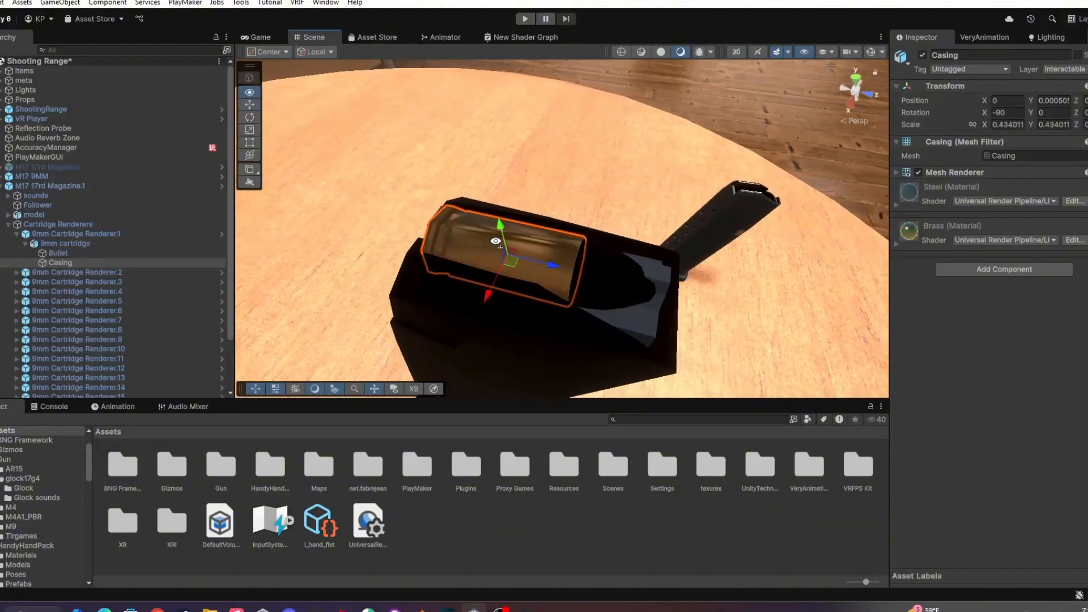
pyautogui.click(59, 252)
pyautogui.click(50, 244)
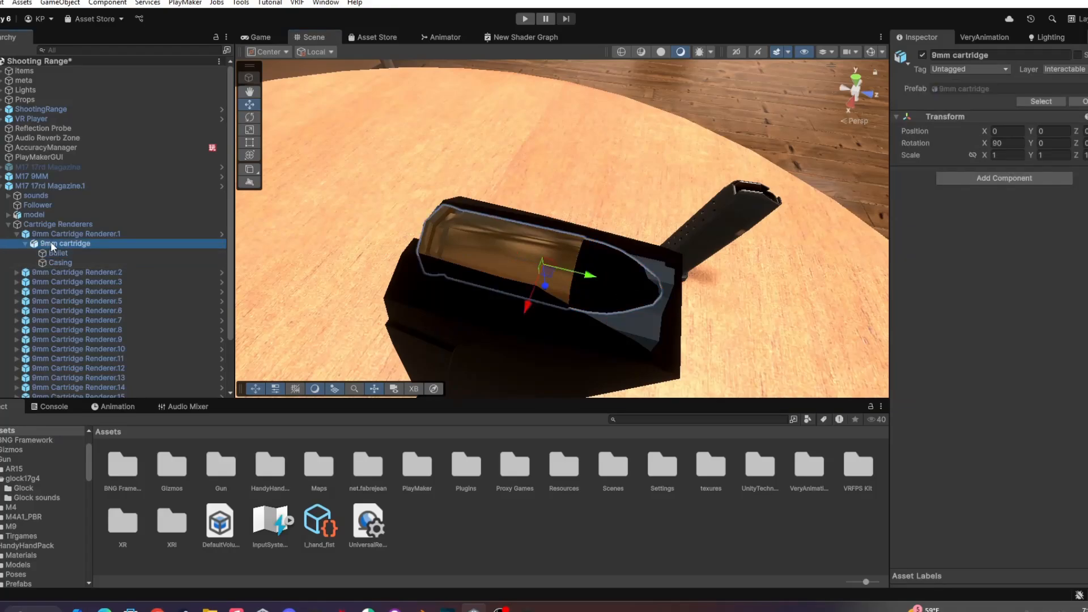
pyautogui.rightClick(50, 242)
pyautogui.click(117, 153)
pyautogui.click(37, 233)
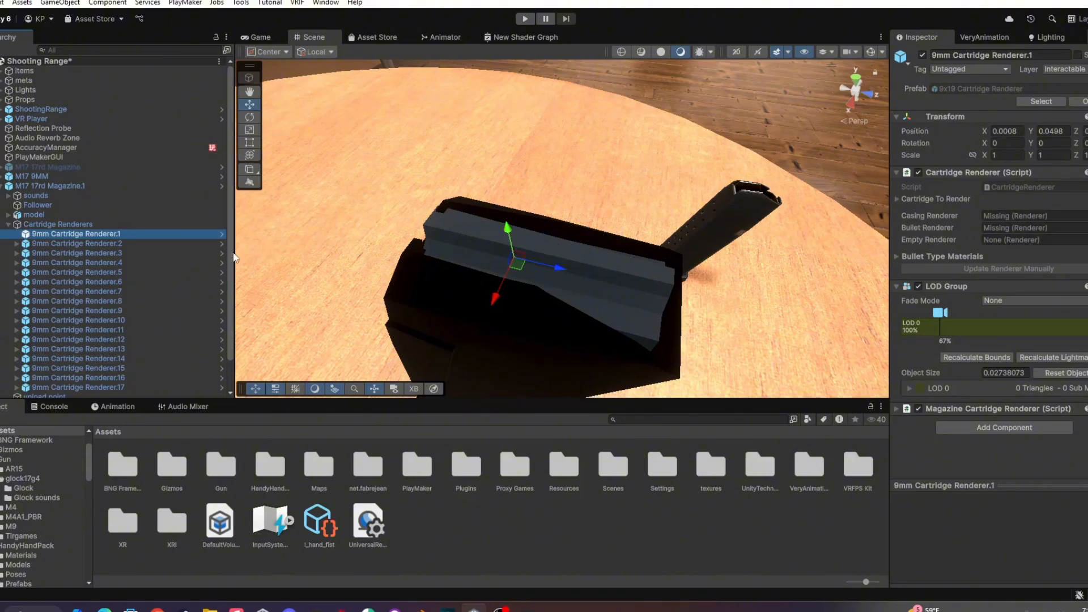
# Delete 9mm Cartridge Renderer.2 through 9mm Cartridge Renderer.17 from the magazine's Cartridge Renderers group
pyautogui.click(40, 243)
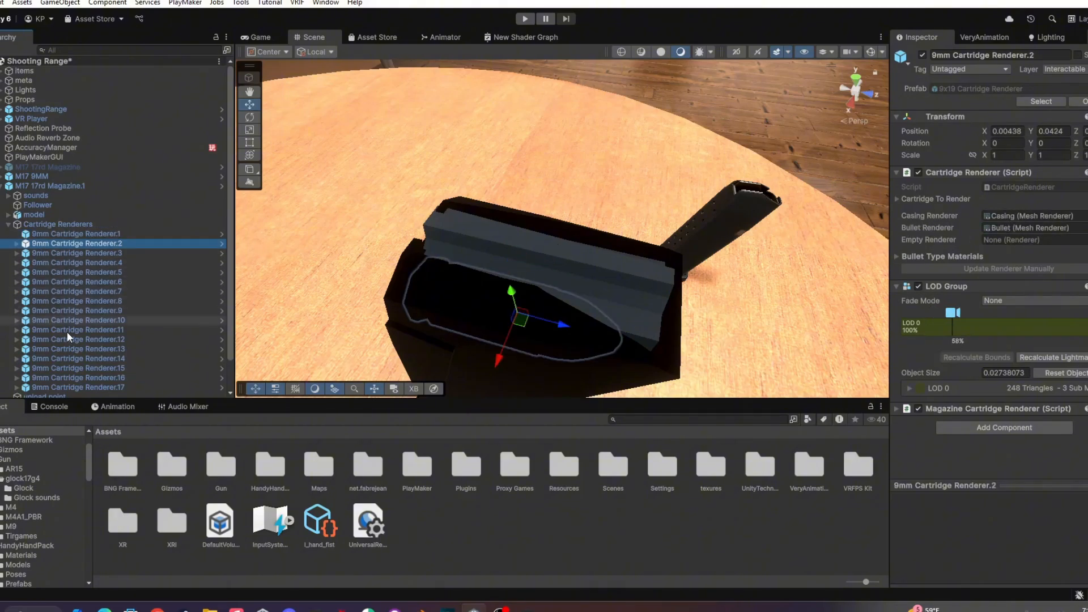
pyautogui.keyDown('shift'); pyautogui.click(93, 387); pyautogui.keyUp('shift')
pyautogui.rightClick(90, 306)
pyautogui.click(119, 138)
pyautogui.click(93, 233)
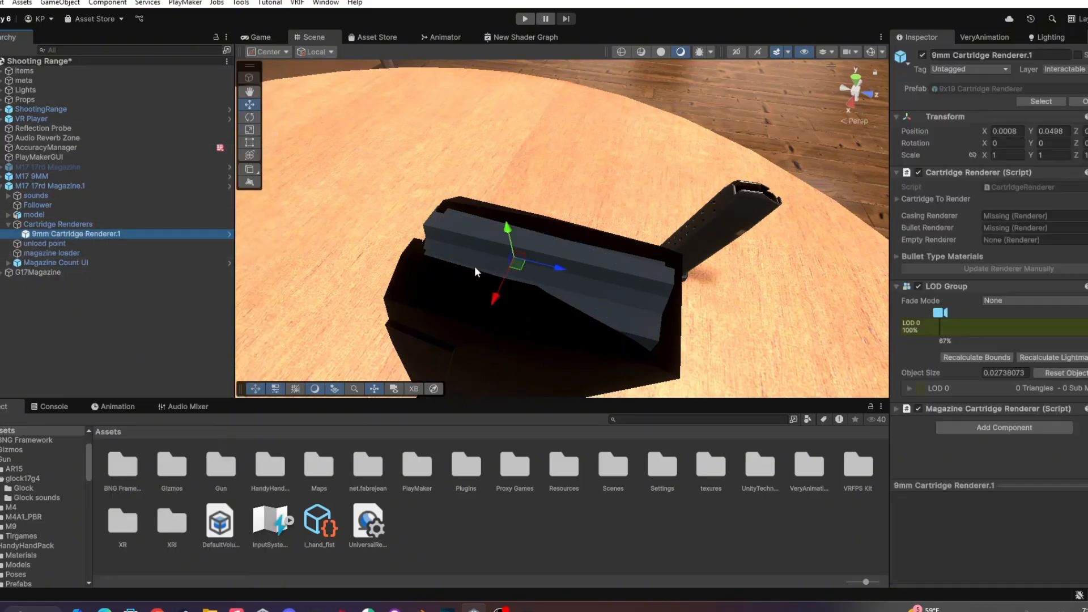
# Delete the Follower object from M17 17rd Magazine.1
pyautogui.keyDown('alt'); pyautogui.moveTo(475, 267); pyautogui.dragTo(609, 334); pyautogui.keyUp('alt')
pyautogui.moveTo(487, 257); pyautogui.dragTo(686, 139, button='right')
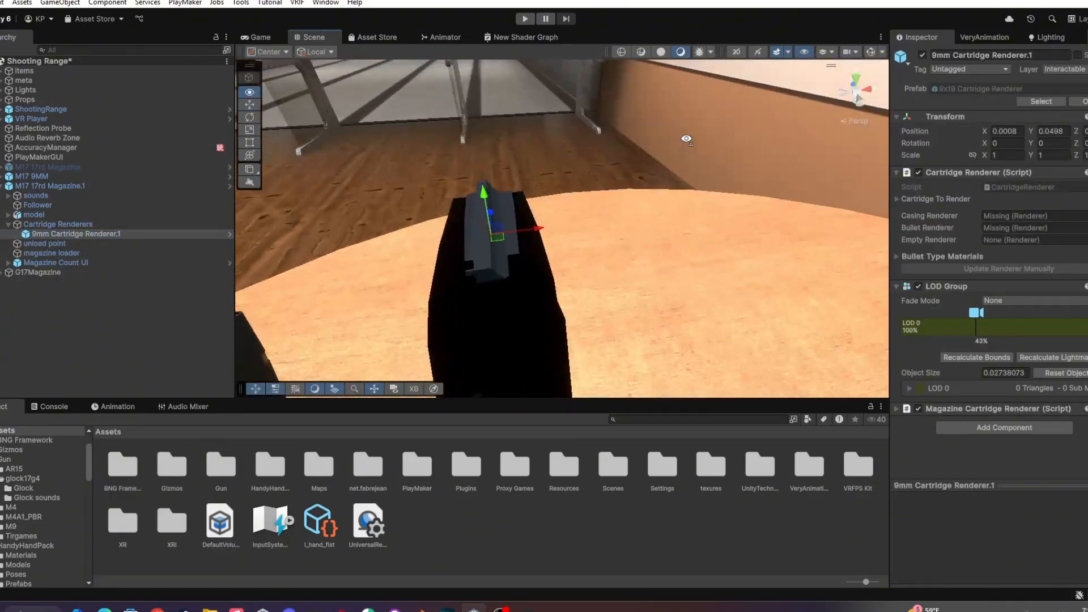
pyautogui.scroll(3, 460, 297)
pyautogui.click(460, 297)
pyautogui.scroll(-3, 460, 296)
pyautogui.moveTo(460, 297); pyautogui.dragTo(619, 222, button='right')
pyautogui.click(620, 232)
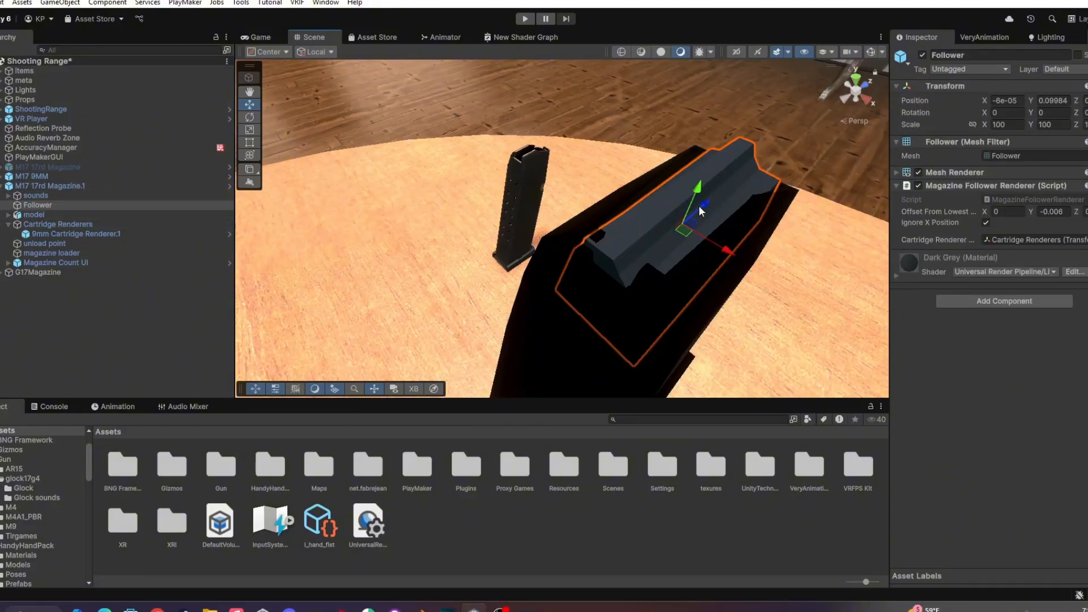
pyautogui.moveTo(332, 246); pyautogui.dragTo(609, 269, button='right')
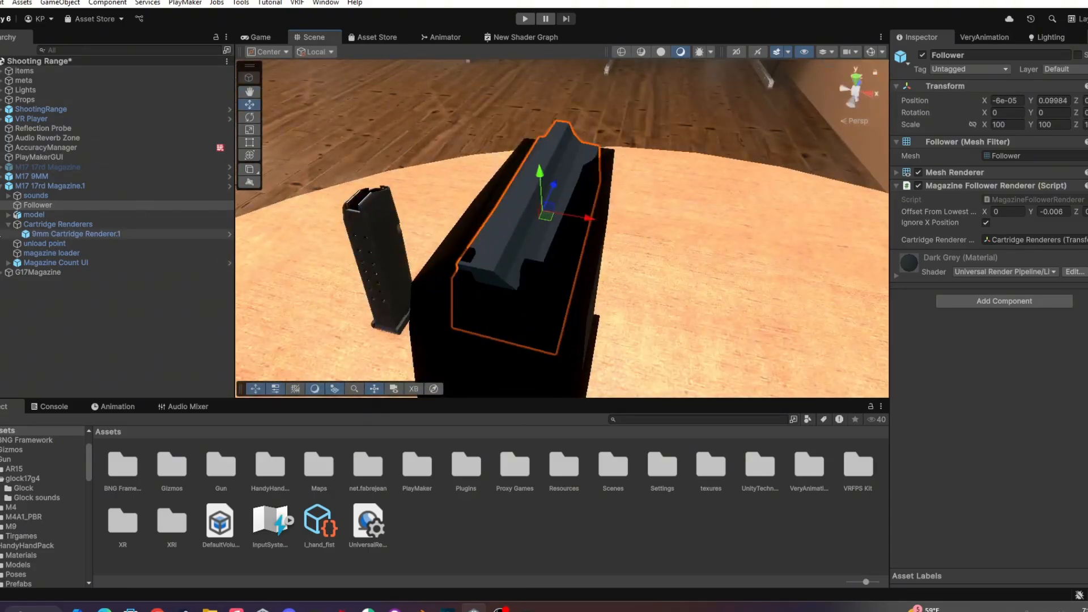
pyautogui.rightClick(23, 205)
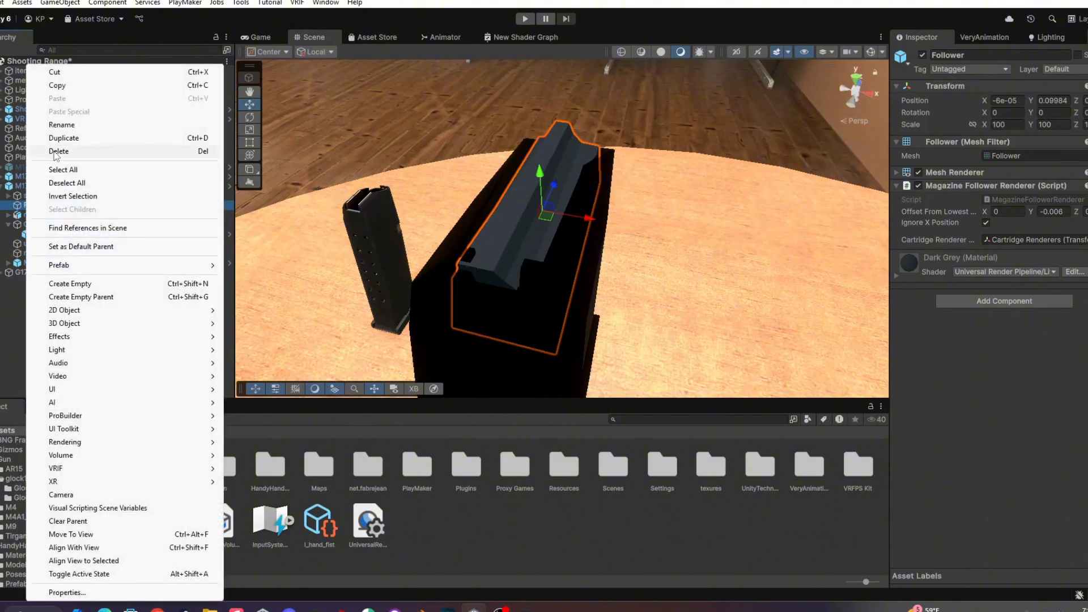
pyautogui.click(57, 151)
# Make G17Magazine a child of M17 17rd Magazine.1
pyautogui.scroll(-6, 535, 165)
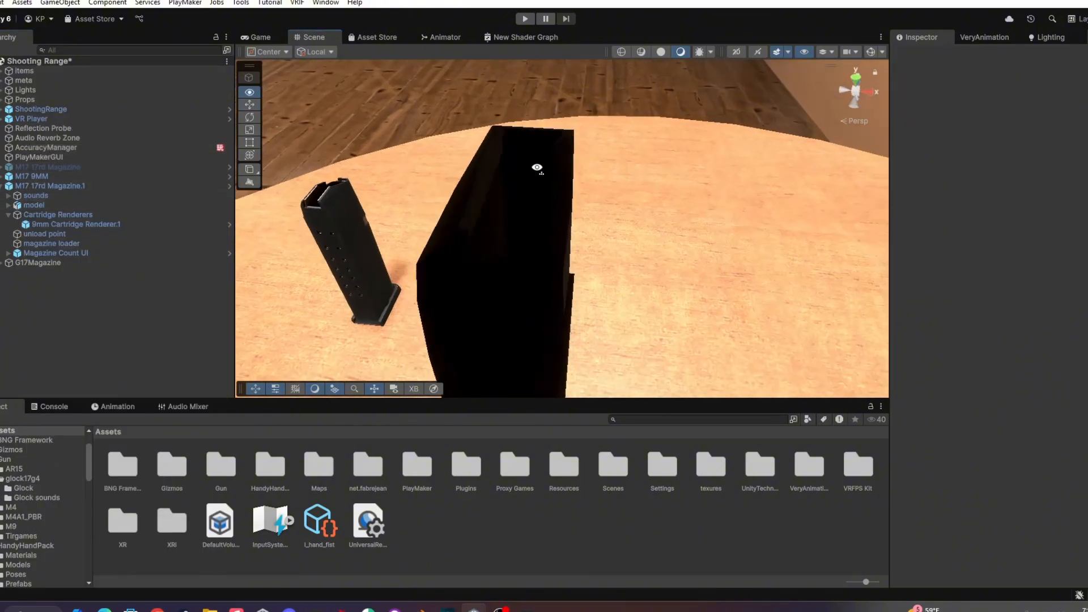
pyautogui.click(492, 237)
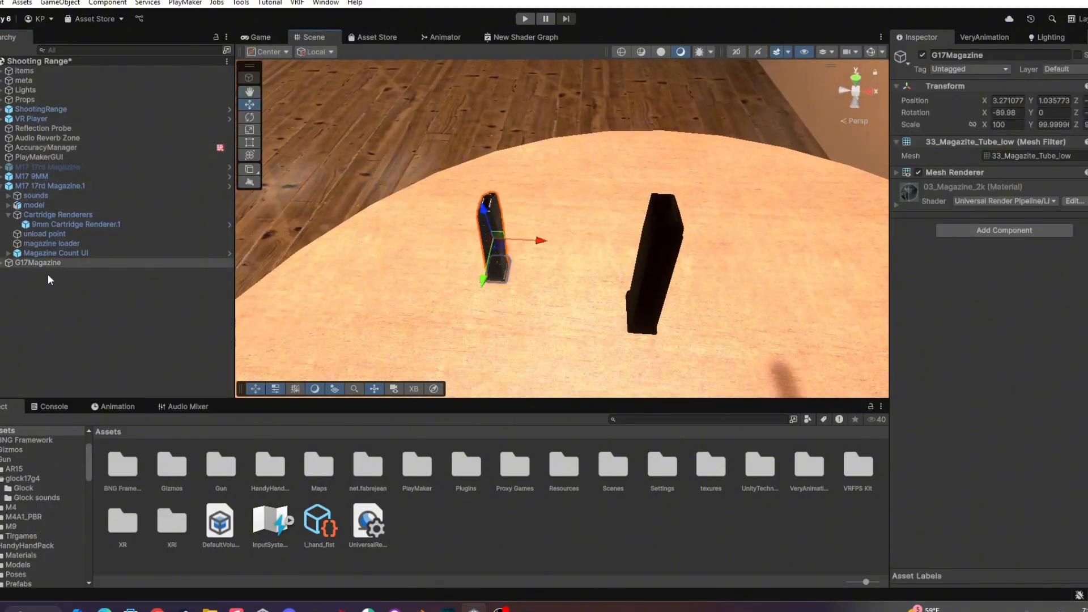
pyautogui.click(32, 263)
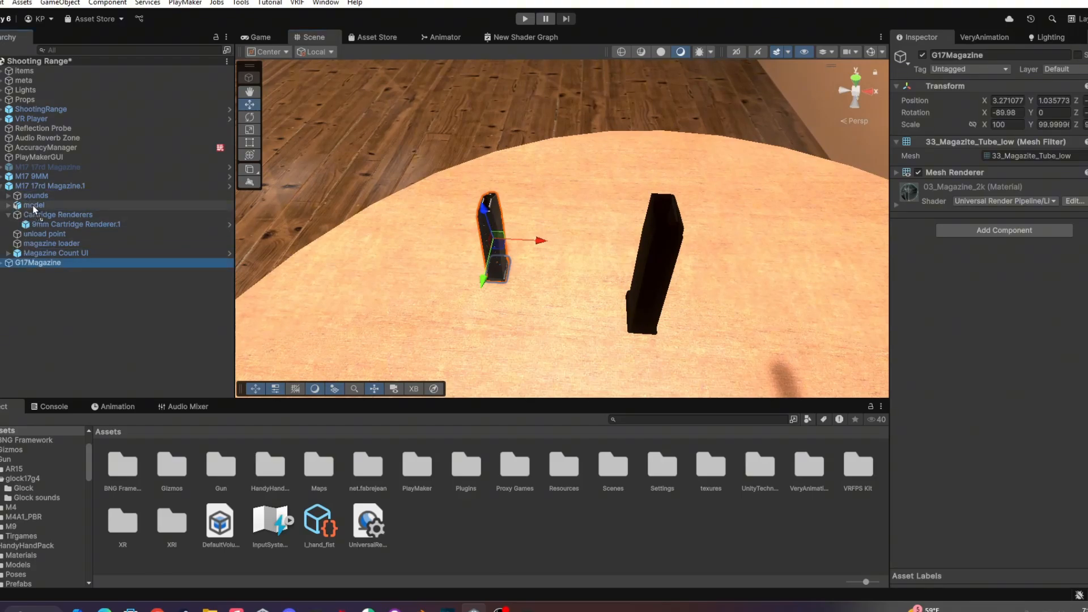
# Copy the world transform of the old model object inside M17 17rd Magazine.1
pyautogui.click(31, 206)
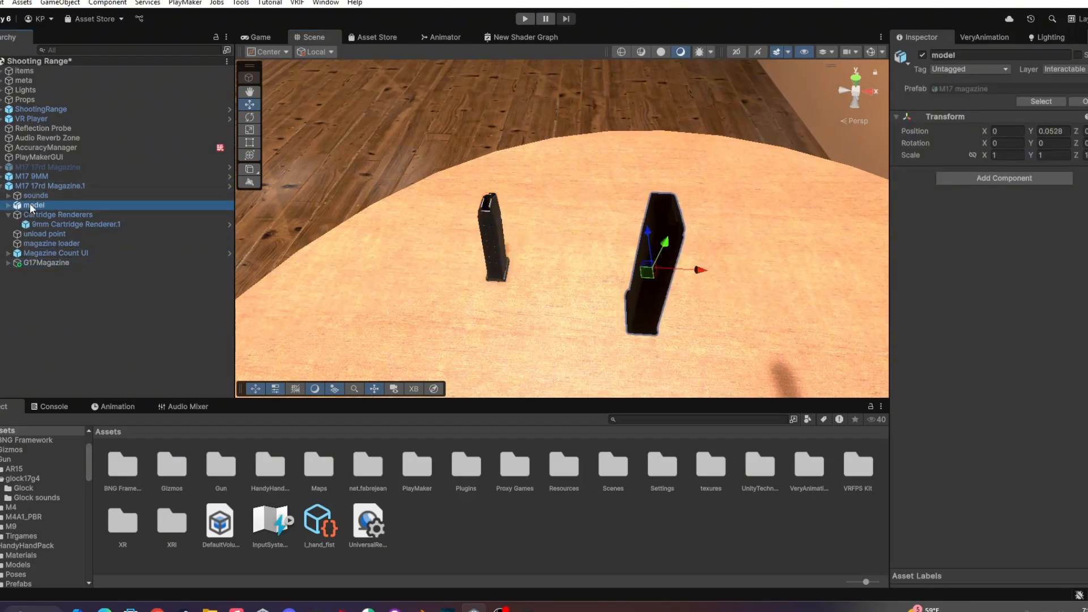
pyautogui.rightClick(31, 208)
pyautogui.click(20, 205)
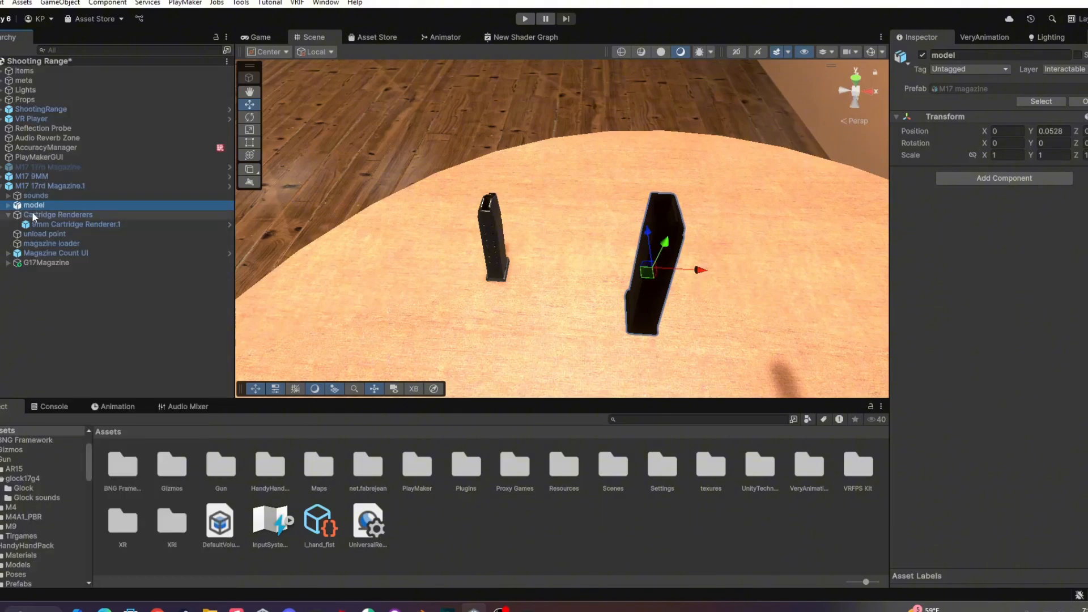
pyautogui.rightClick(976, 117)
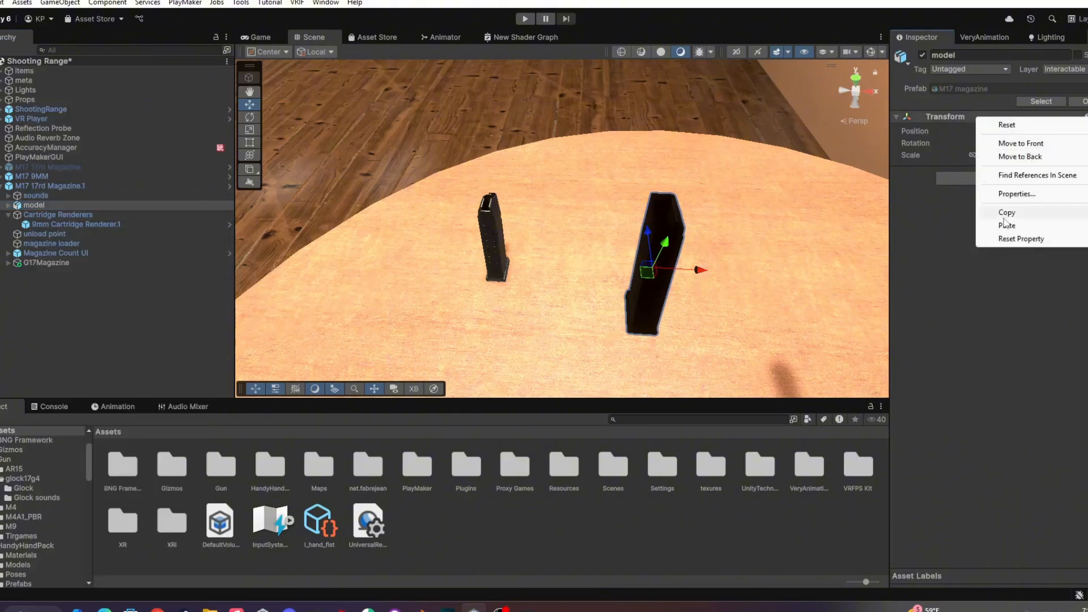
pyautogui.moveTo(1006, 212)
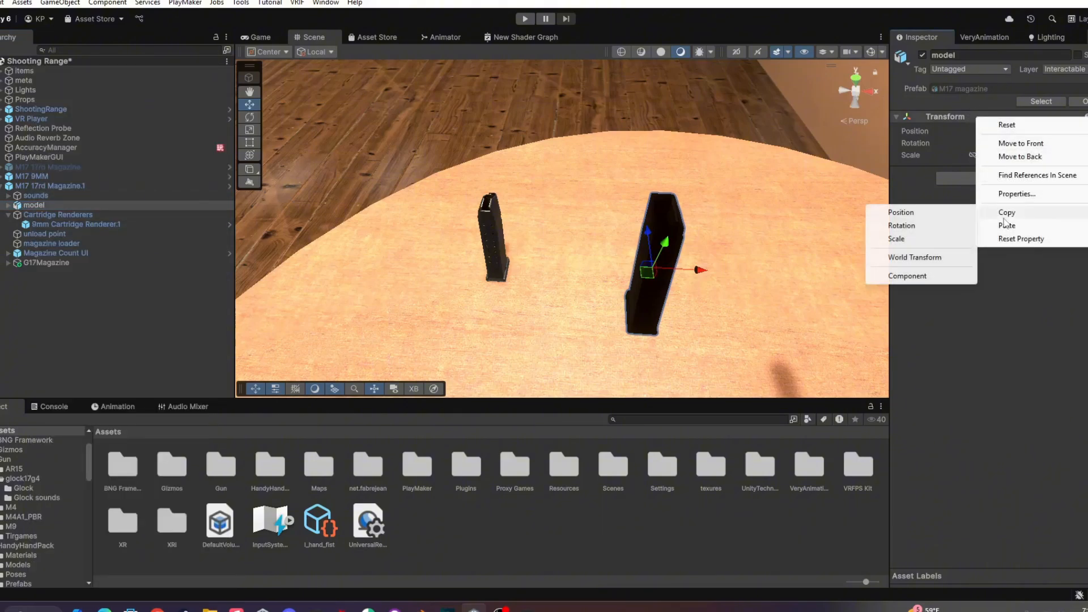
pyautogui.click(907, 258)
# Try pasting the copied world transform onto G17Magazine, and undo it
pyautogui.click(107, 261)
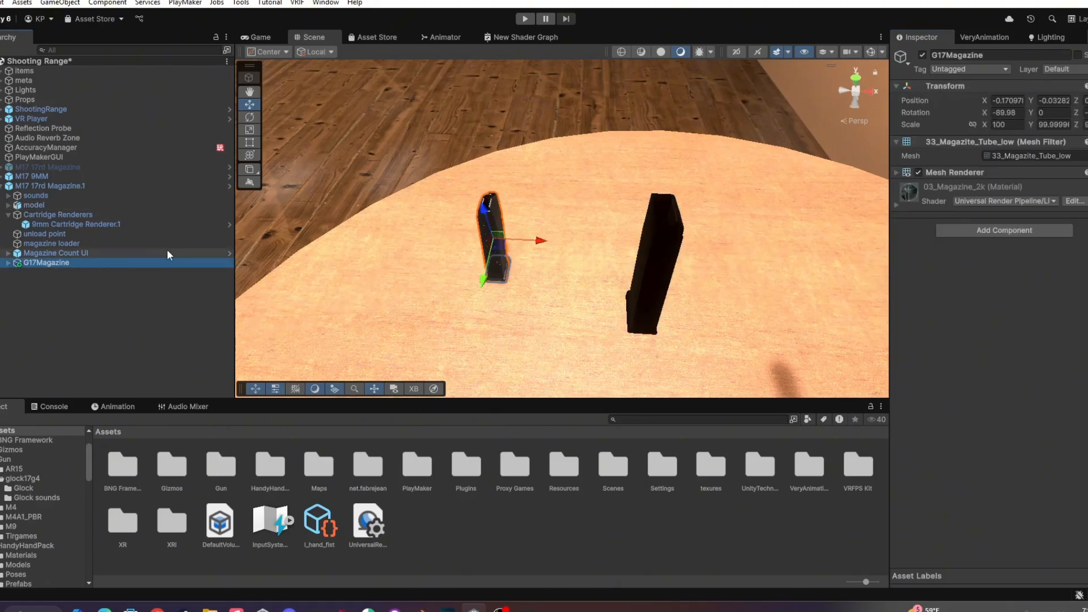
pyautogui.rightClick(968, 86)
pyautogui.moveTo(998, 188)
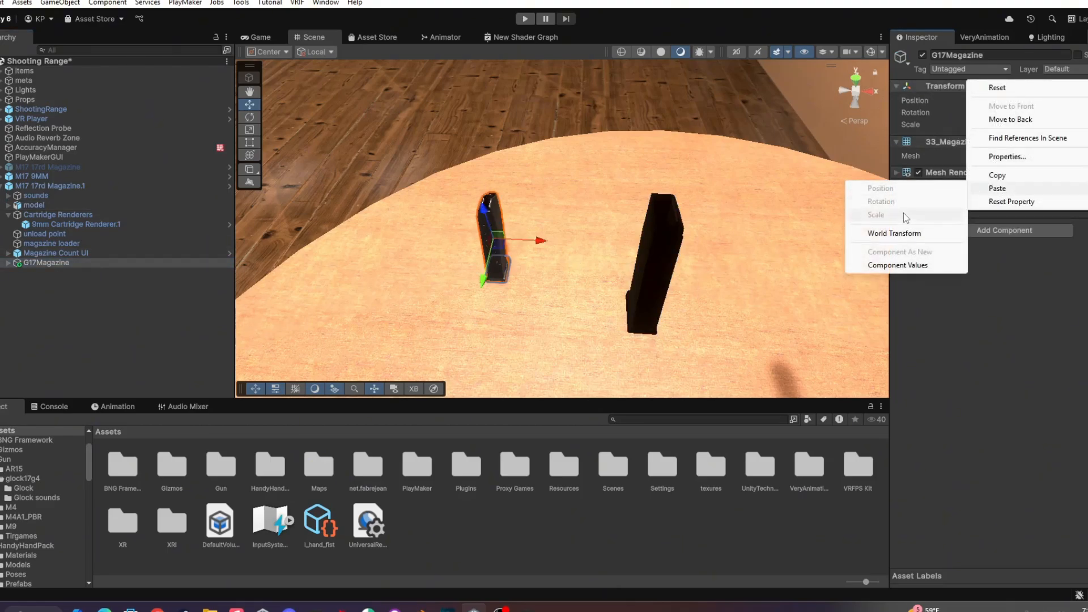
pyautogui.click(905, 232)
pyautogui.moveTo(480, 198); pyautogui.dragTo(317, 258, button='right')
pyautogui.press('w')
pyautogui.press('s')
pyautogui.hotkey('ctrl', 'z')
pyautogui.moveTo(632, 166); pyautogui.dragTo(623, 187, button='right')
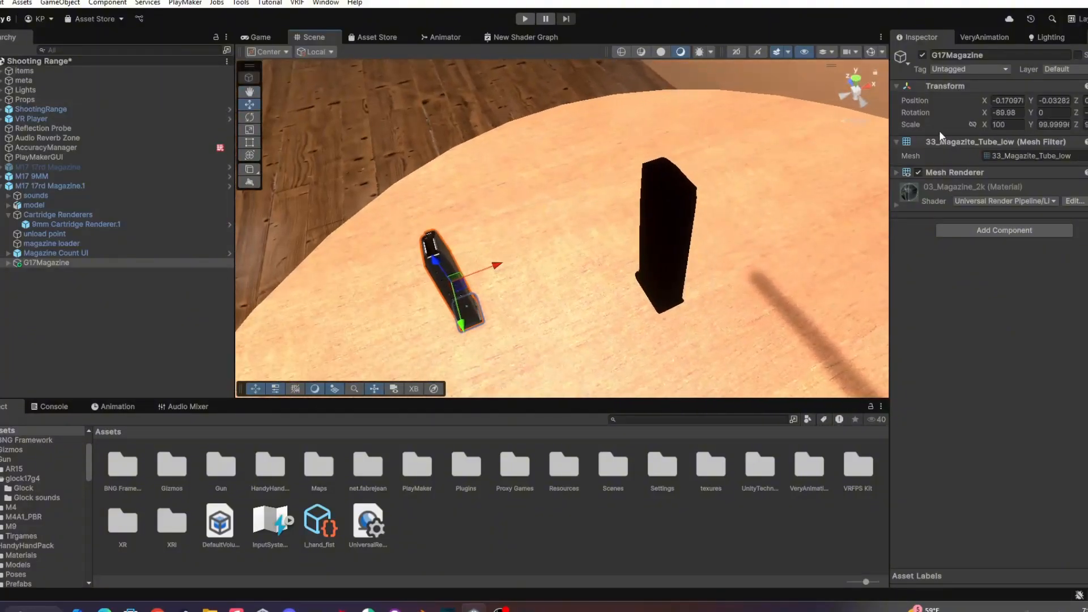
# Copy the old model's position onto G17Magazine and move it to overlap that model, at about X -0.0001, Y 0.091
pyautogui.click(80, 205)
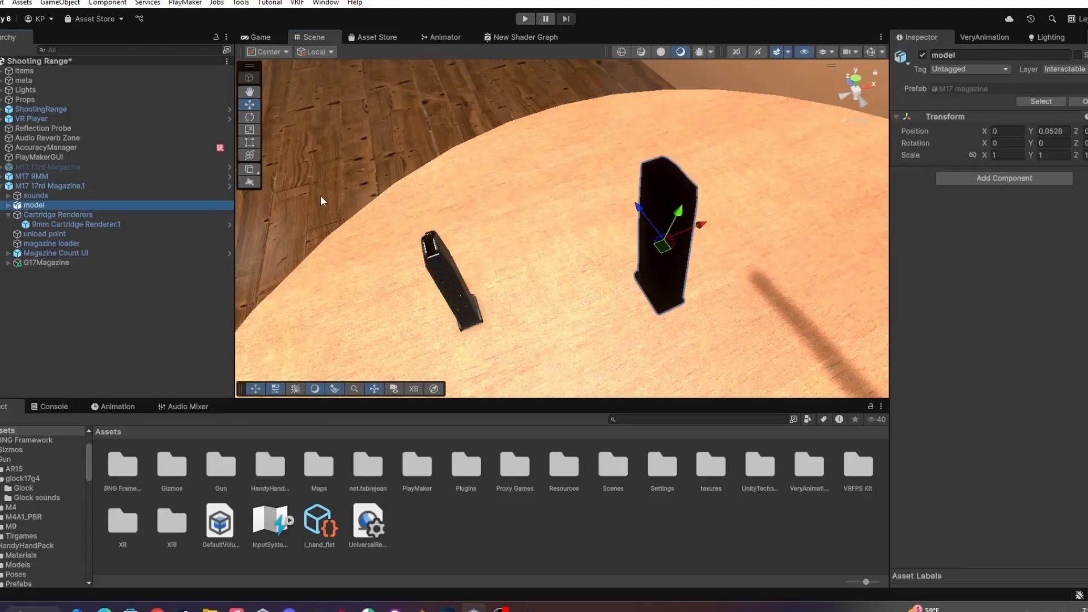
pyautogui.rightClick(971, 115)
pyautogui.moveTo(1003, 209)
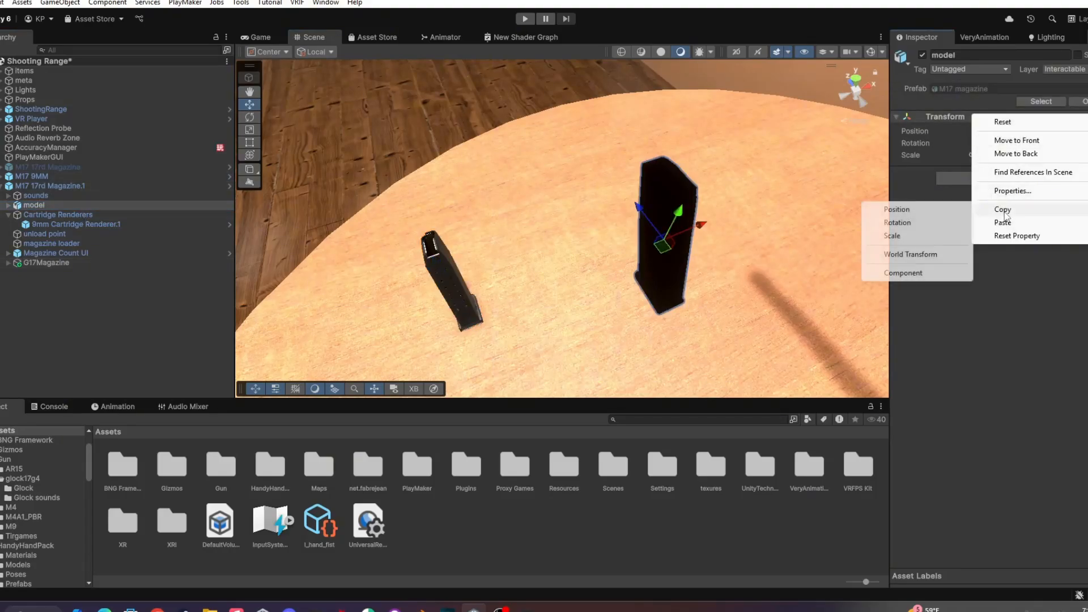
pyautogui.click(912, 222)
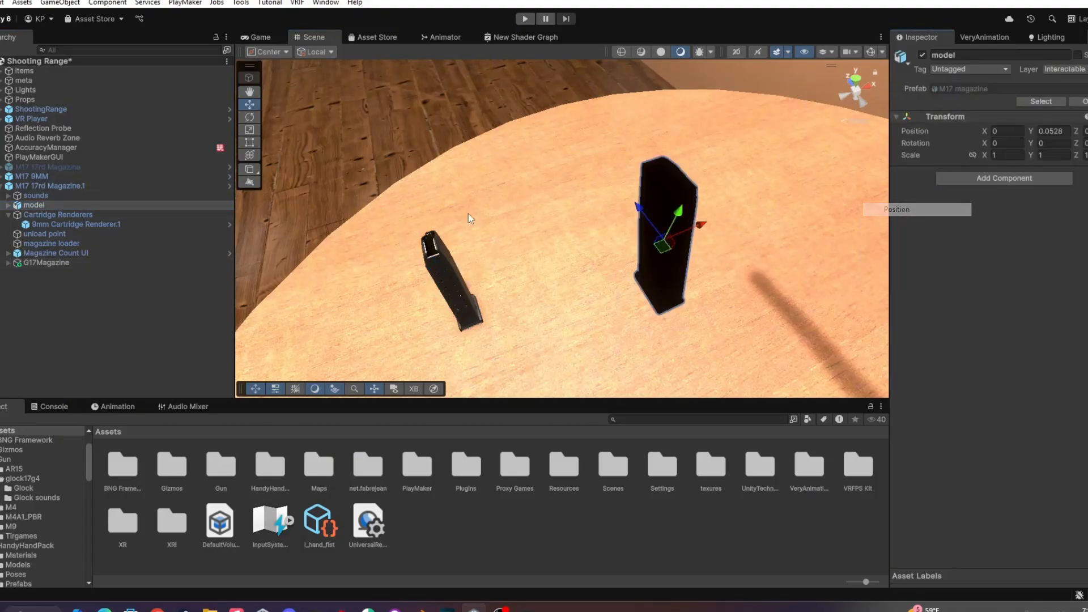
pyautogui.click(51, 262)
pyautogui.rightClick(969, 90)
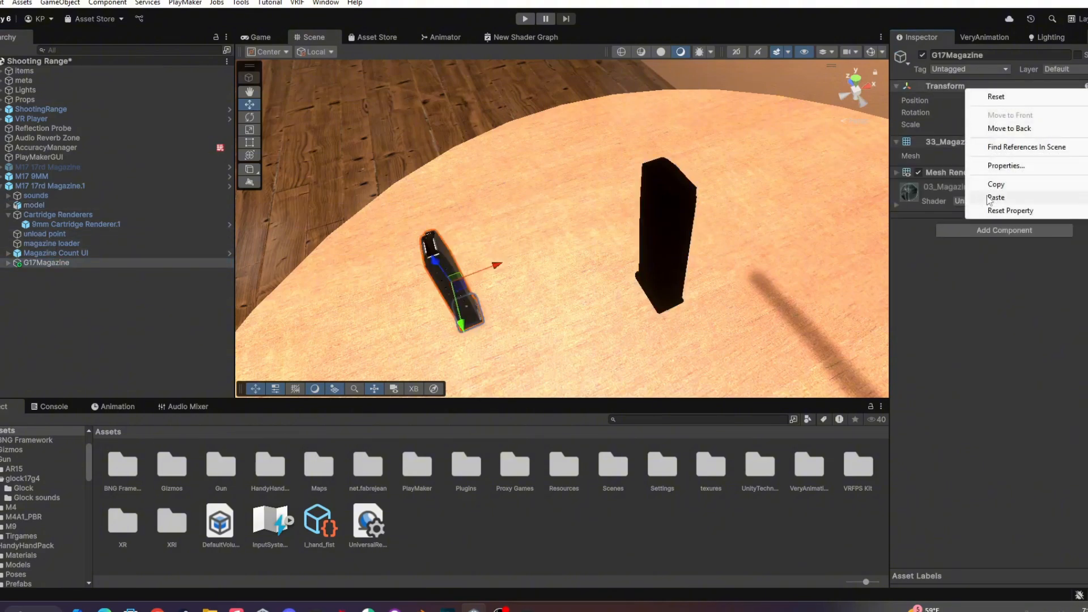
pyautogui.moveTo(989, 198)
pyautogui.click(913, 215)
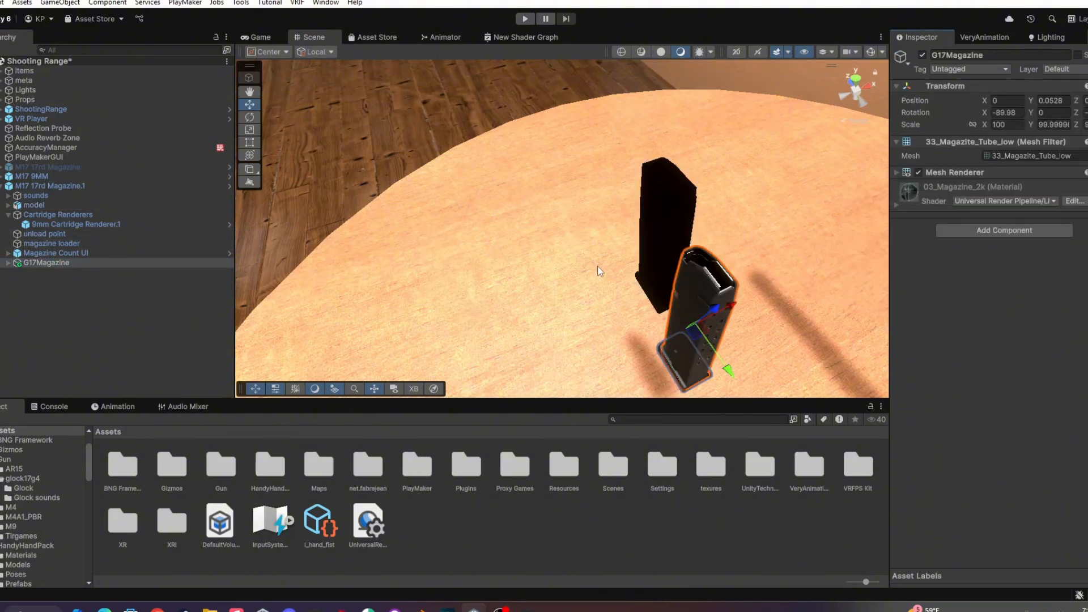
pyautogui.moveTo(709, 363); pyautogui.dragTo(675, 217)
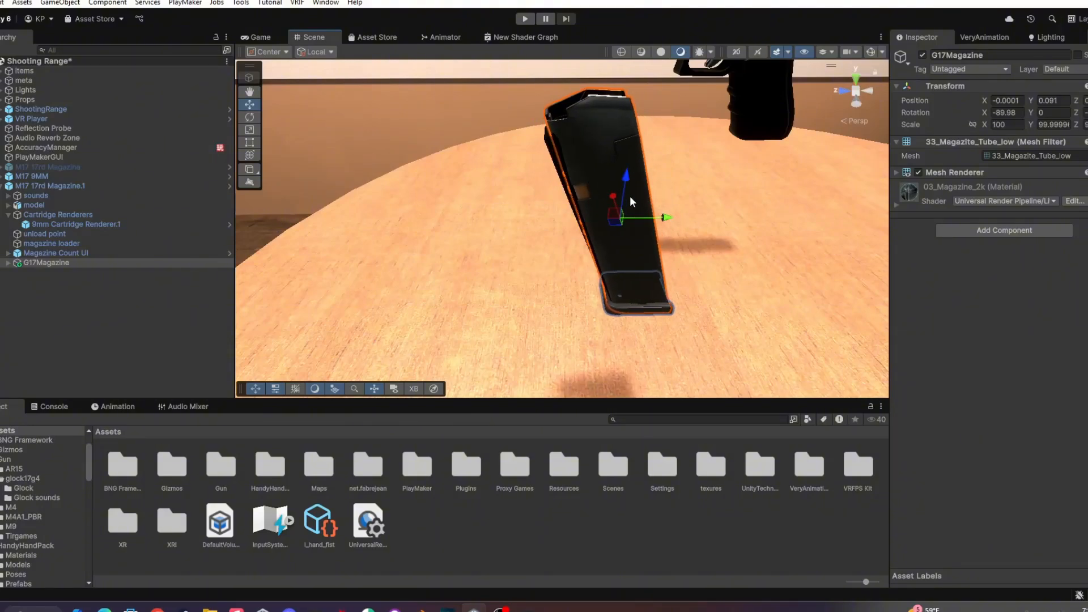
pyautogui.keyDown('alt'); pyautogui.moveTo(630, 195); pyautogui.dragTo(596, 168); pyautogui.keyUp('alt')
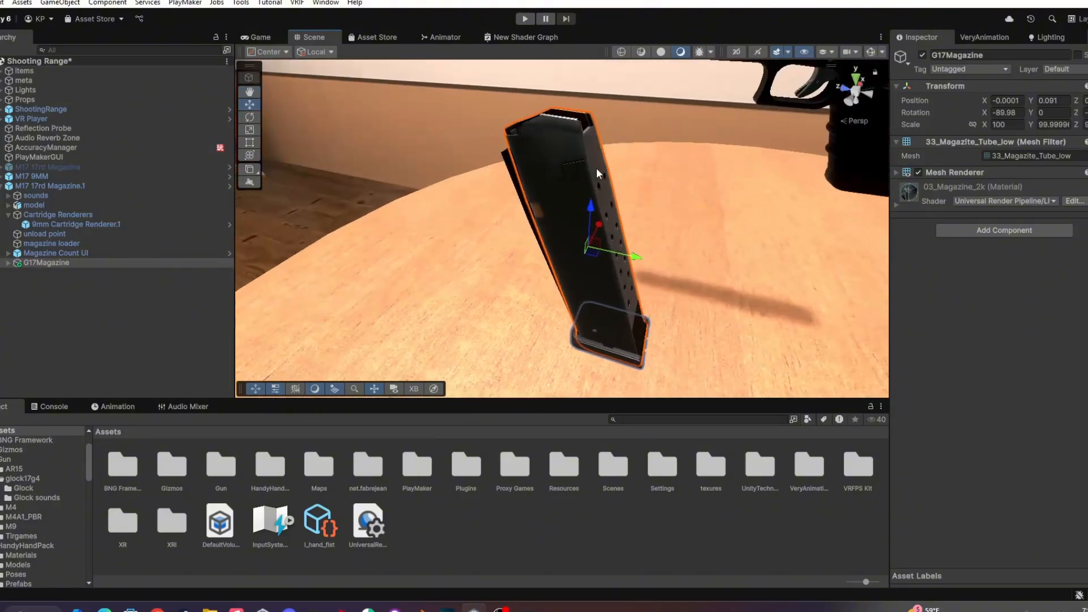
# Delete the old model object from M17 17rd Magazine.1 and collapse the Cartridge Renderers group
pyautogui.rightClick(40, 205)
pyautogui.click(71, 150)
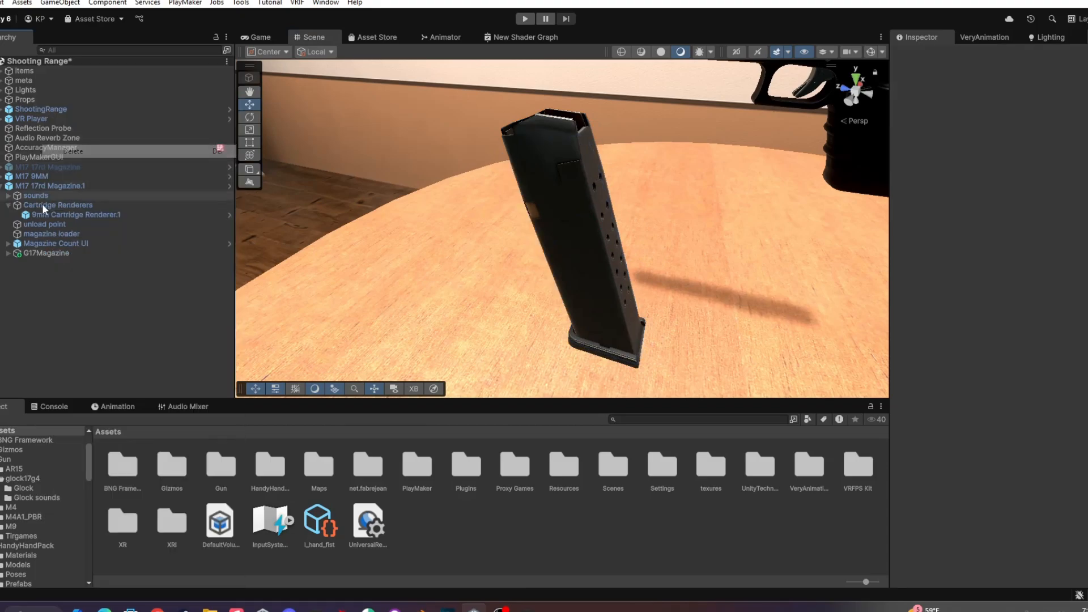
pyautogui.click(8, 205)
# Examine how G17Magazine, Cartridge Renderers and 9mm Cartridge Renderer.1 are positioned relative to each other
pyautogui.click(29, 244)
pyautogui.press('f')
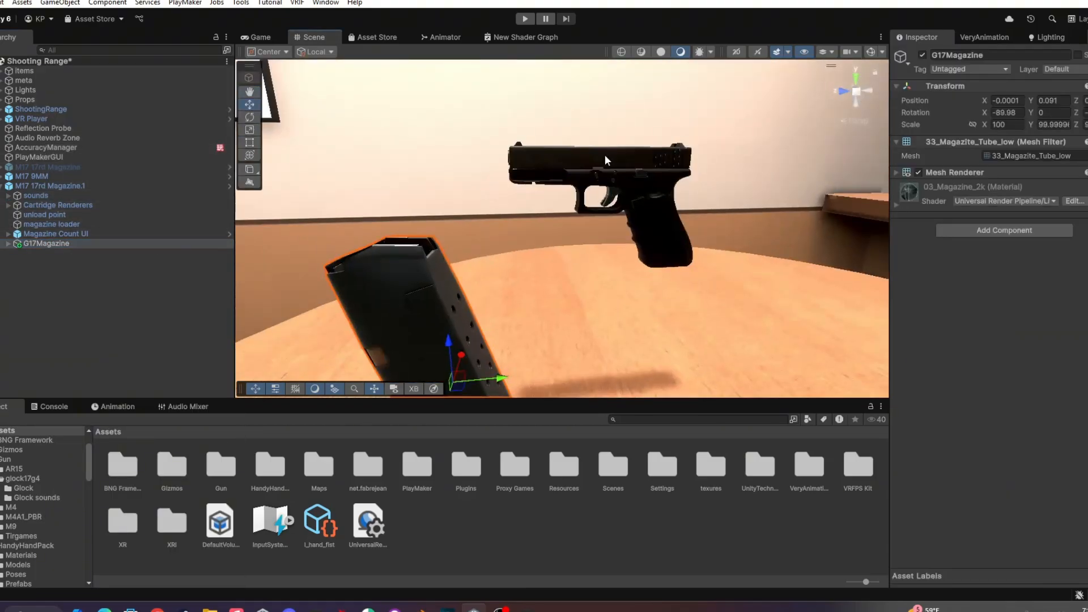
pyautogui.keyDown('alt'); pyautogui.moveTo(617, 182); pyautogui.dragTo(480, 226); pyautogui.keyUp('alt')
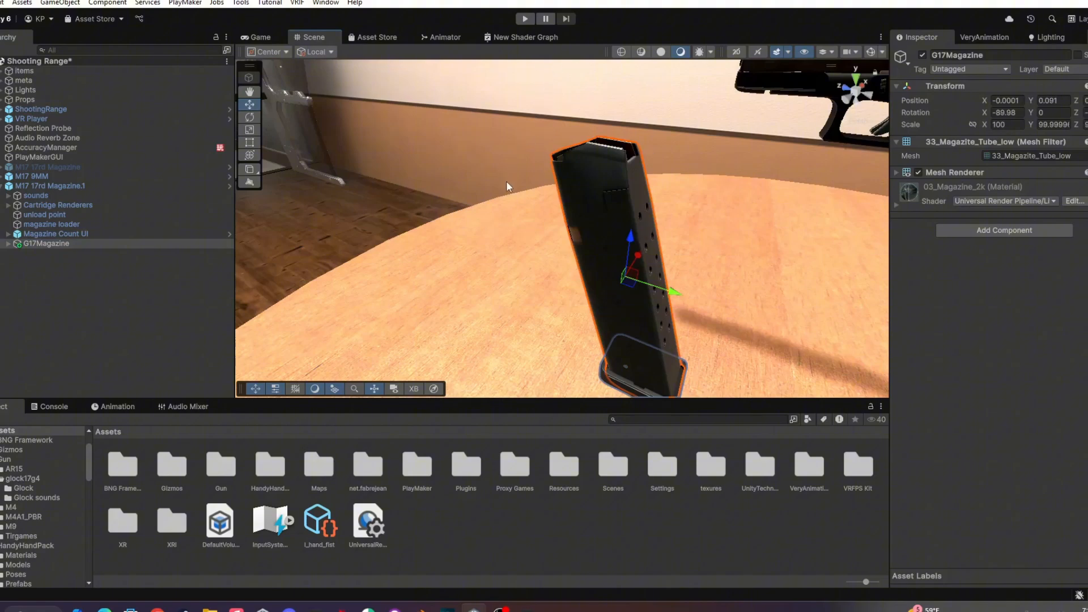
pyautogui.keyDown('alt'); pyautogui.moveTo(507, 187); pyautogui.dragTo(324, 197); pyautogui.keyUp('alt')
pyautogui.moveTo(531, 171); pyautogui.dragTo(544, 114, button='right')
pyautogui.click(7, 205)
pyautogui.click(38, 215)
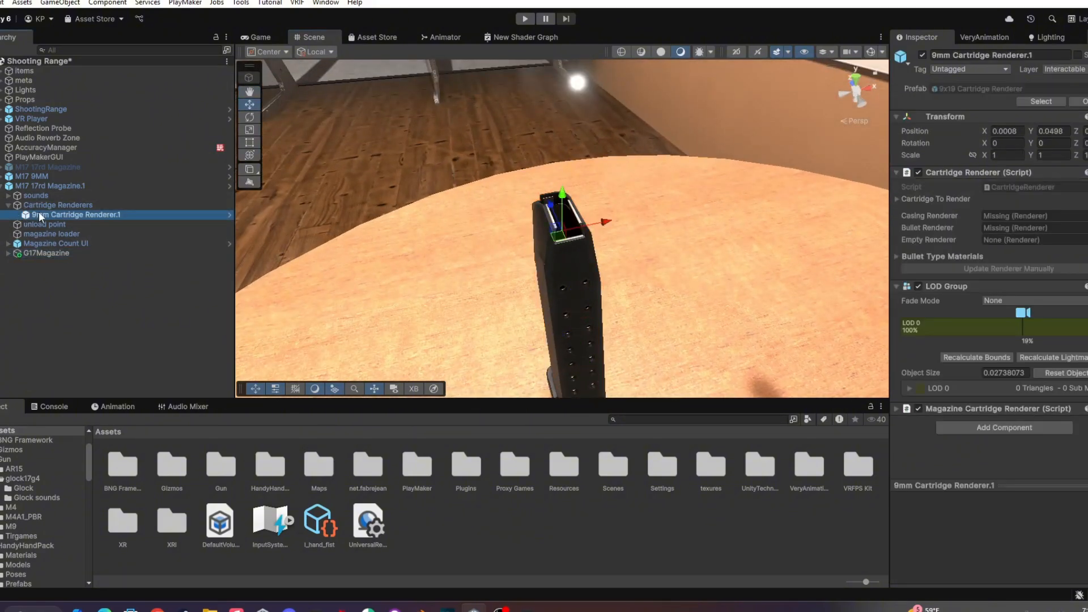
pyautogui.click(39, 205)
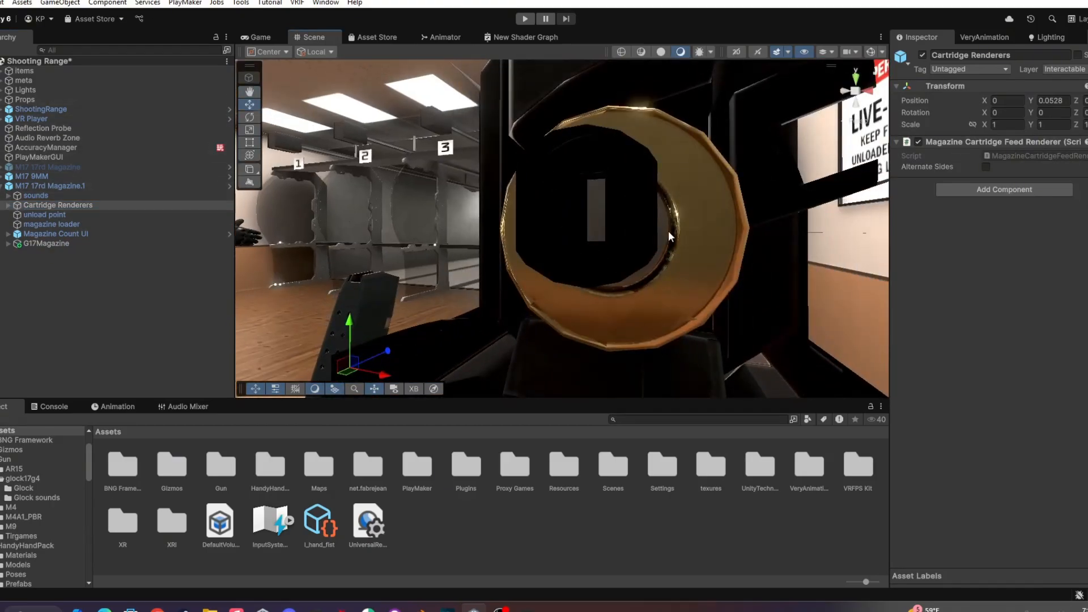
pyautogui.moveTo(668, 230); pyautogui.dragTo(481, 230, button='right')
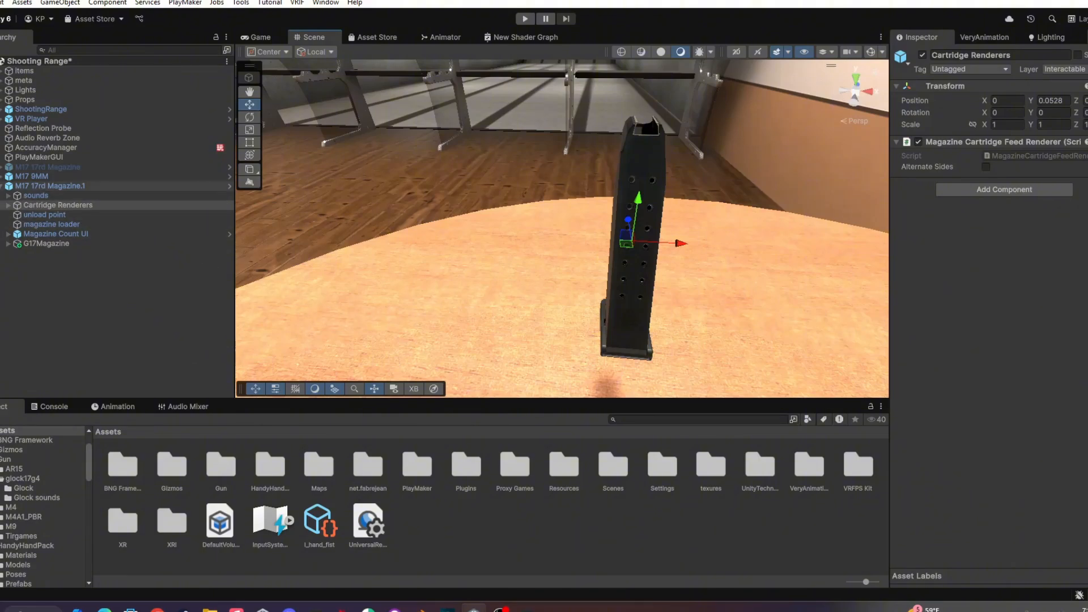
# Set the Magazine Type of M17 17rd Magazine.1 to ar15 in its Magazine script
pyautogui.click(29, 185)
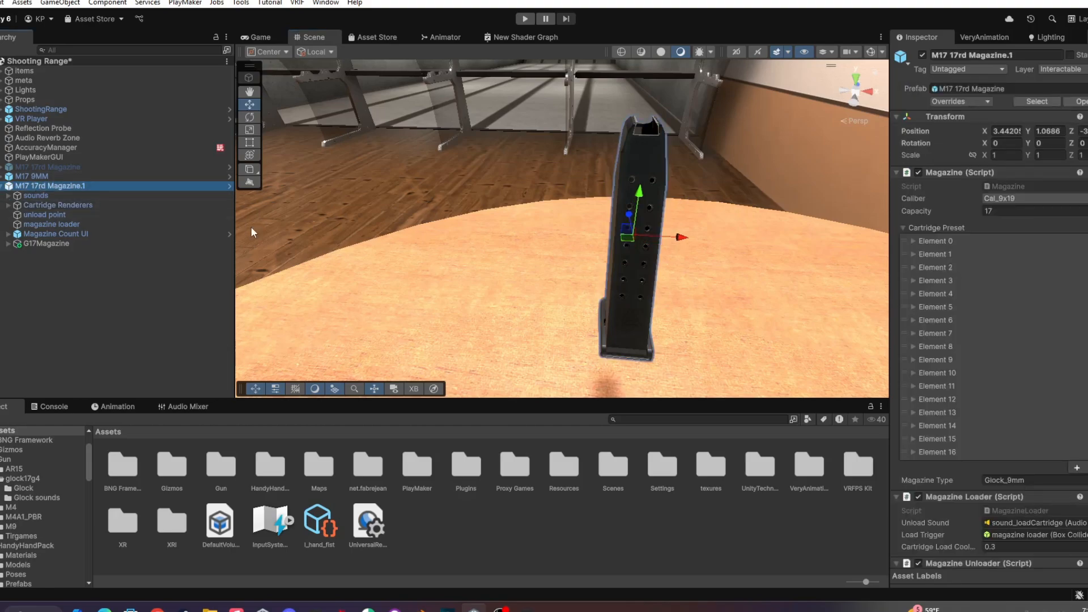
pyautogui.click(937, 228)
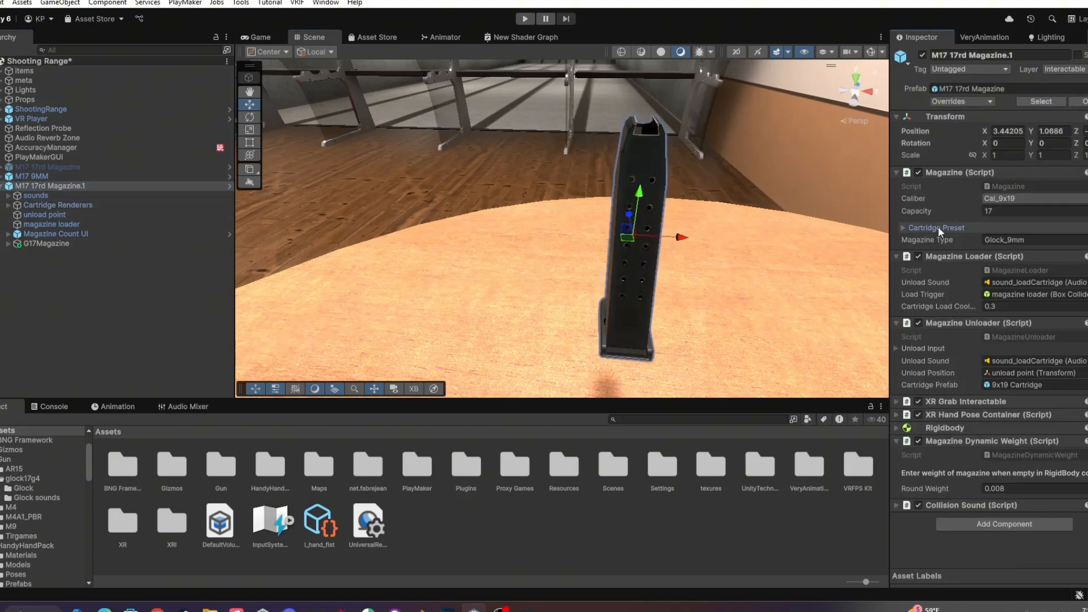
pyautogui.click(1046, 241)
pyautogui.moveTo(541, 263); pyautogui.dragTo(810, 255, button='right')
pyautogui.click(1086, 240)
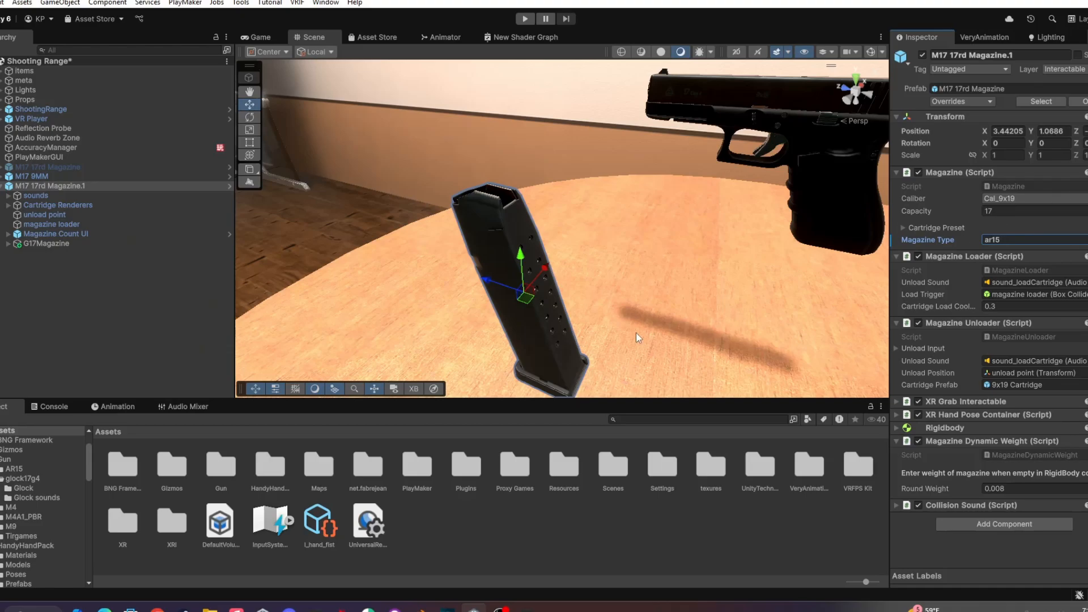
# Review the Magazine Socket settings of M17 9MM and expand its Compatible Magazine Types
pyautogui.click(767, 118)
pyautogui.click(1, 177)
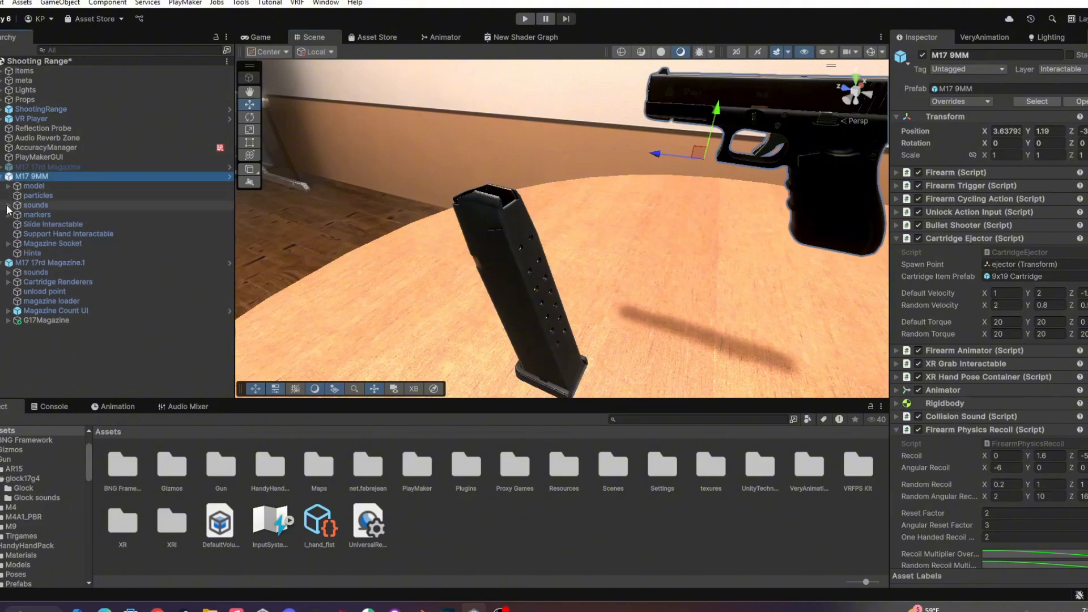
pyautogui.click(31, 245)
pyautogui.scroll(-10, 966, 271)
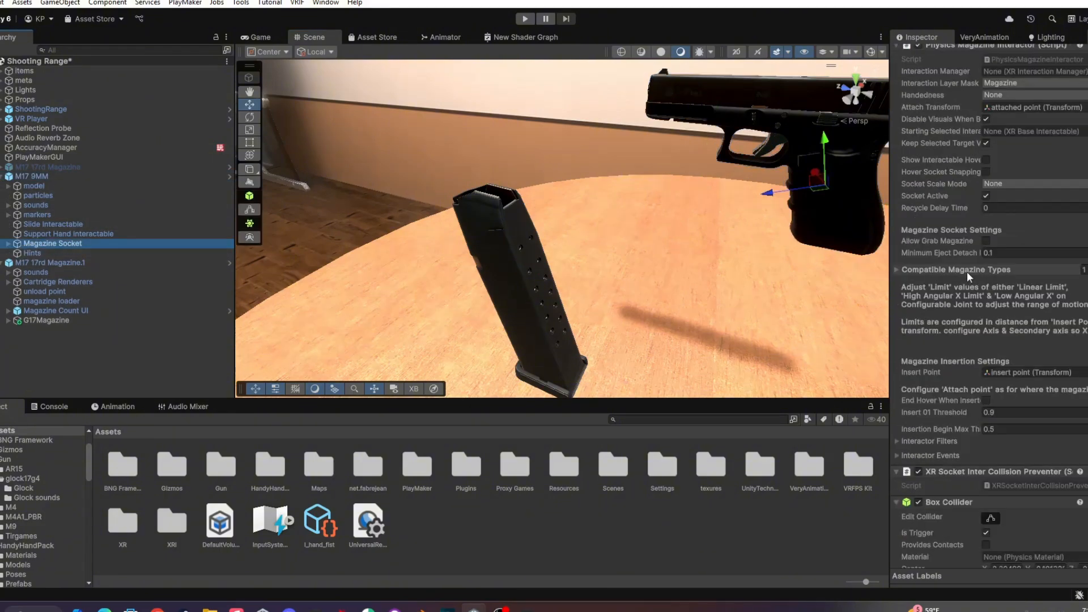
pyautogui.scroll(-10, 936, 318)
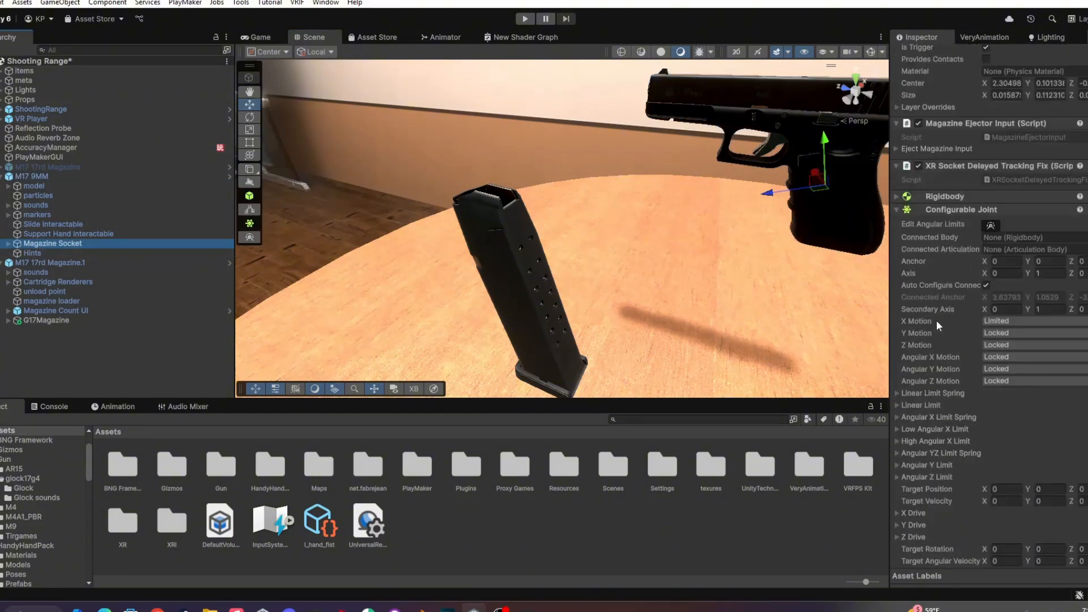
pyautogui.scroll(12, 936, 321)
pyautogui.scroll(6, 929, 290)
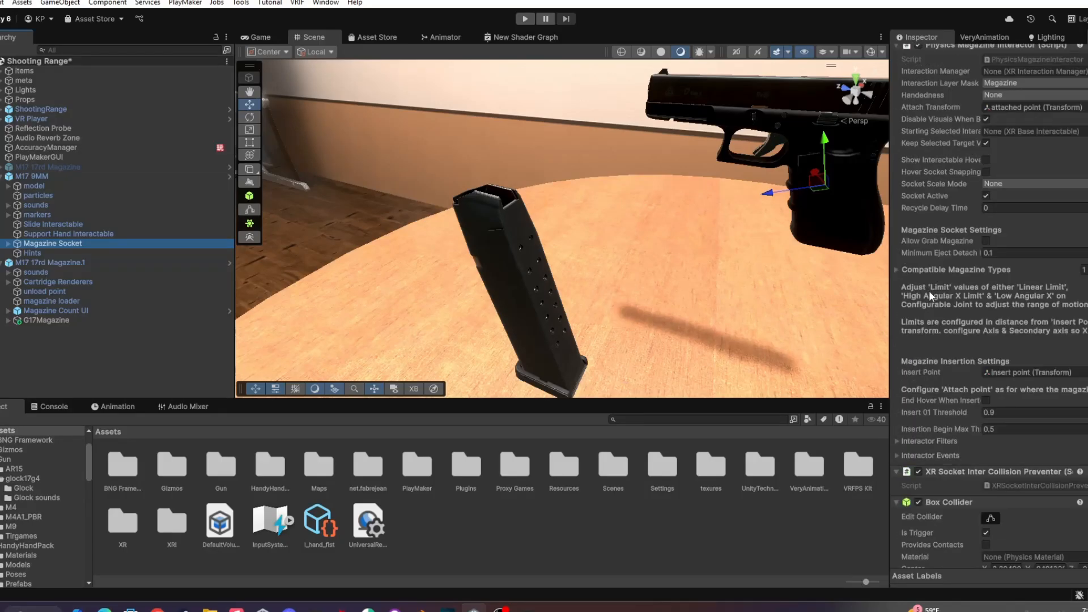
pyautogui.click(897, 270)
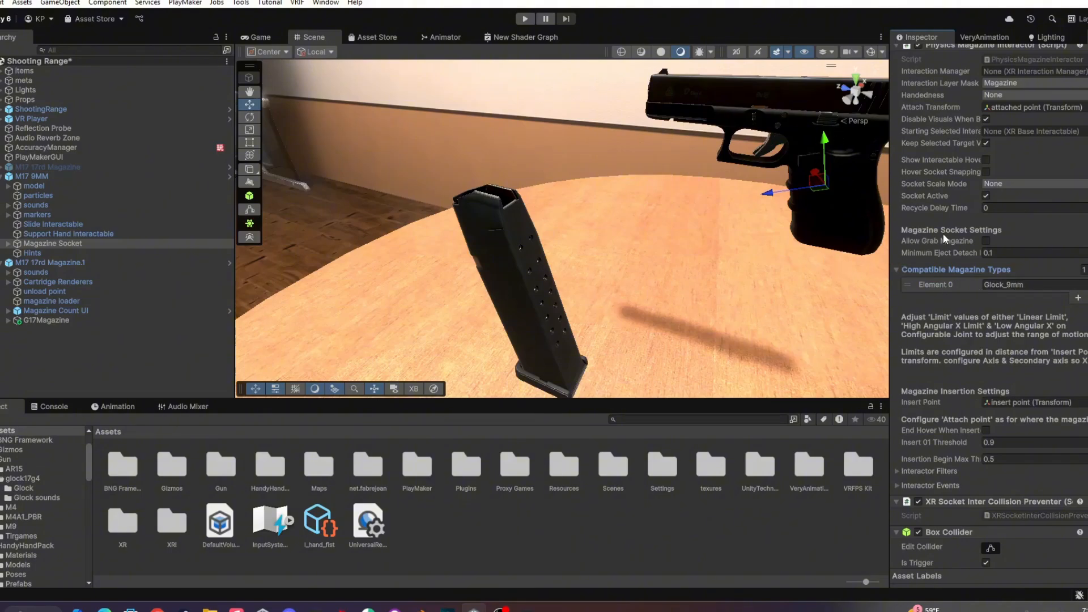
# Try adding ar15 as a second compatible magazine type on the Magazine Socket, and remove the extra entry
pyautogui.click(1078, 298)
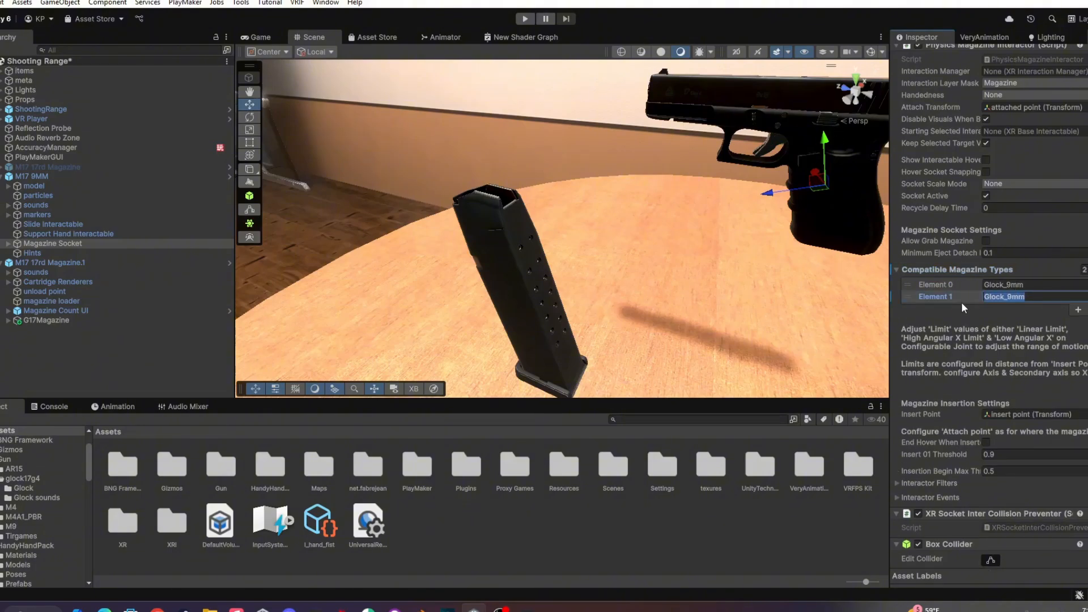
pyautogui.write('ar15')
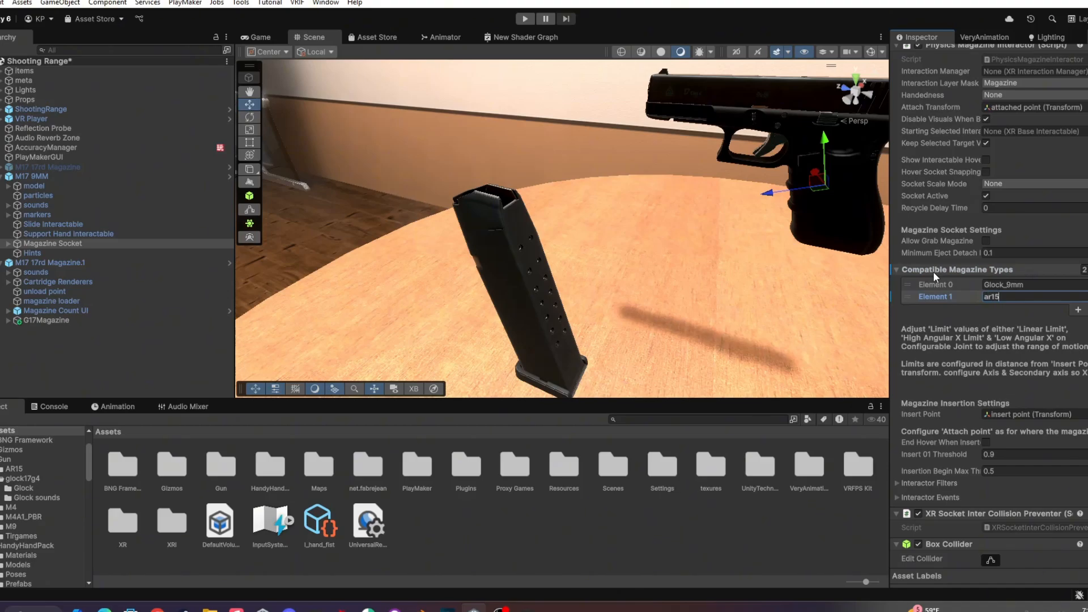
pyautogui.write('\\')
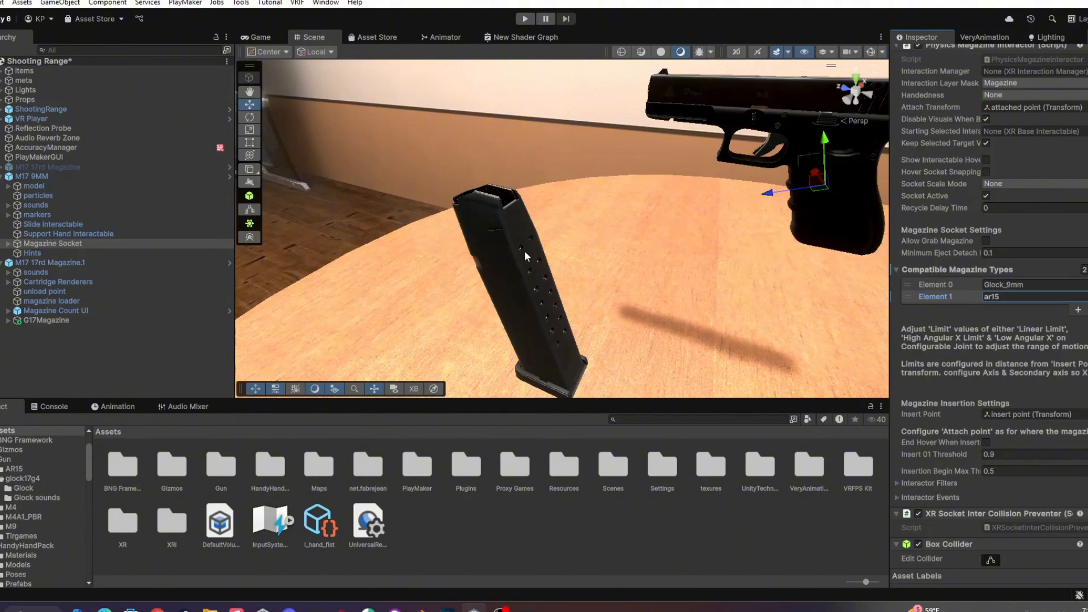
pyautogui.press('Delete')
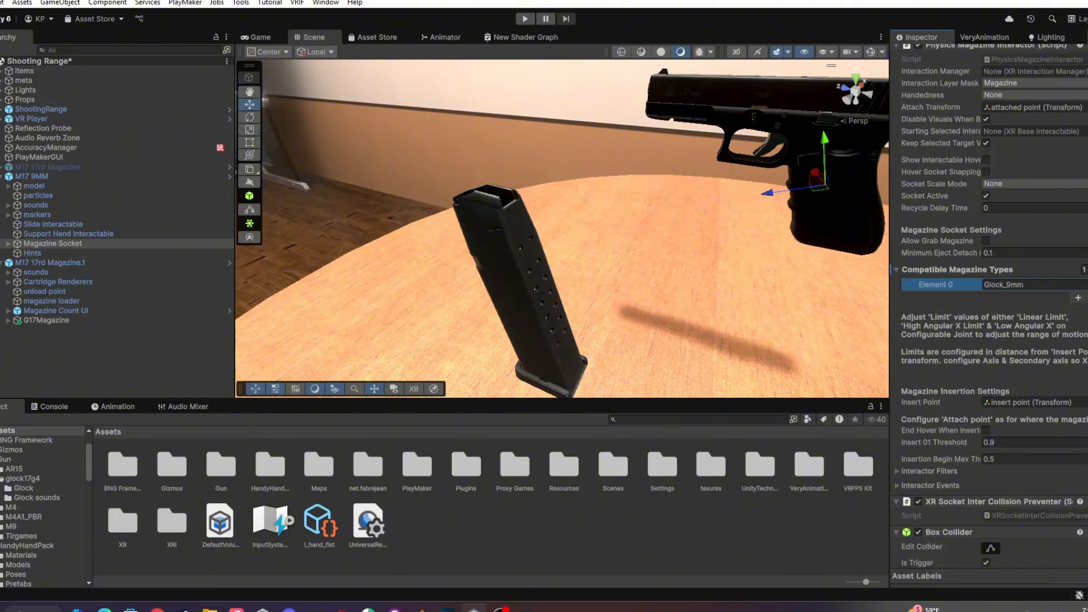
pyautogui.click(1077, 298)
pyautogui.hotkey('ctrl', 'z')
# Try enabling Allow Grab Magazine on the Magazine Socket, and switch it off again
pyautogui.scroll(4, 925, 224)
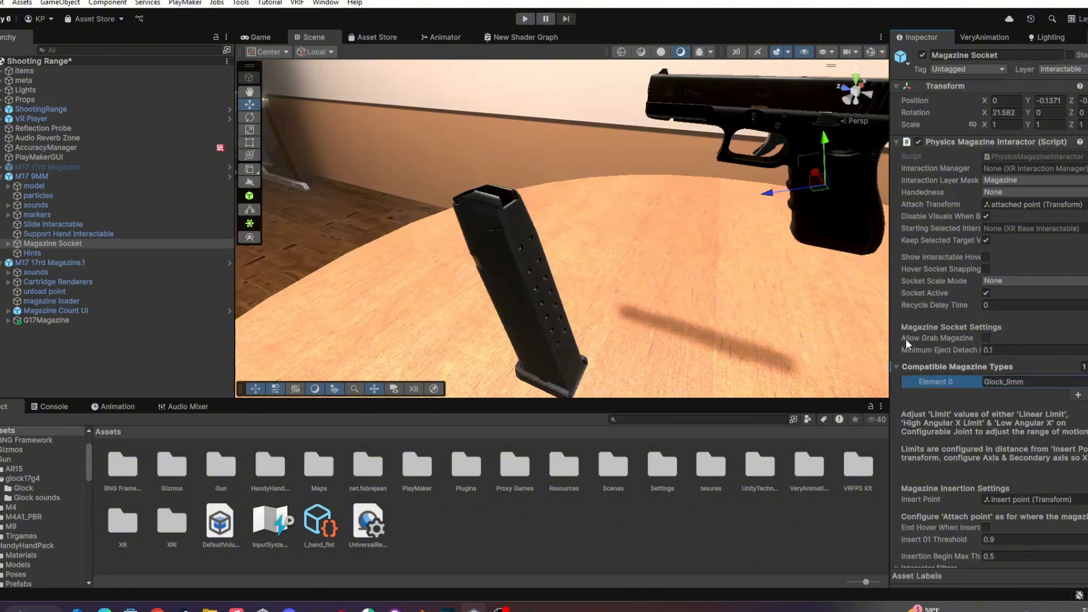
pyautogui.click(986, 338)
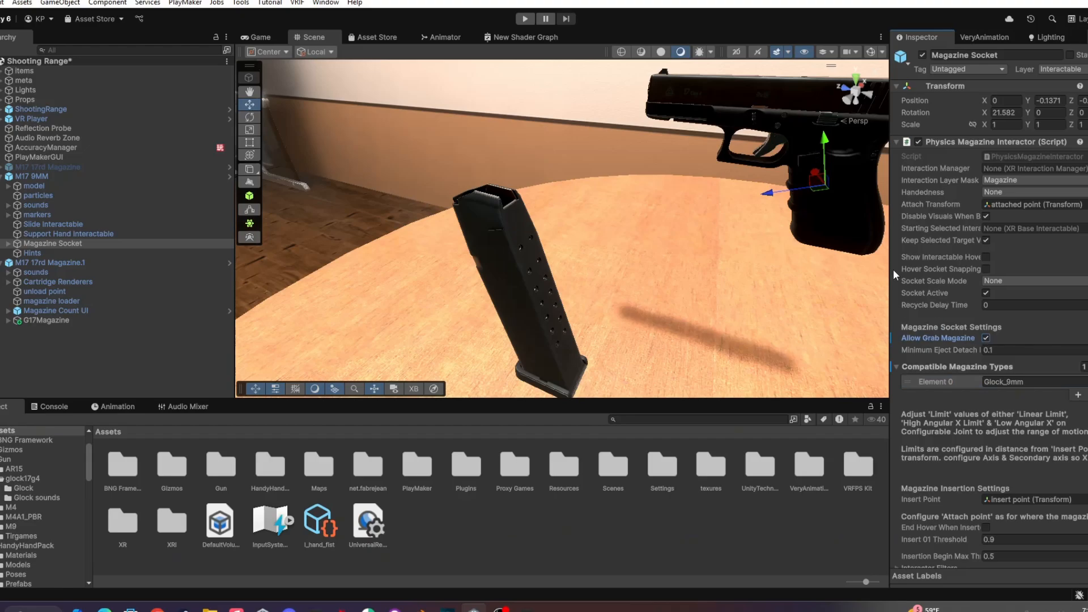
pyautogui.click(986, 338)
pyautogui.moveTo(920, 309)
pyautogui.scroll(-5, 911, 339)
# Replace M17 17rd Magazine.1 in the scene with the M17 17rd Magazine 1 prefab from VRFPS Kit's Prefabs/Items/Magazines folder
pyautogui.doubleClick(49, 262)
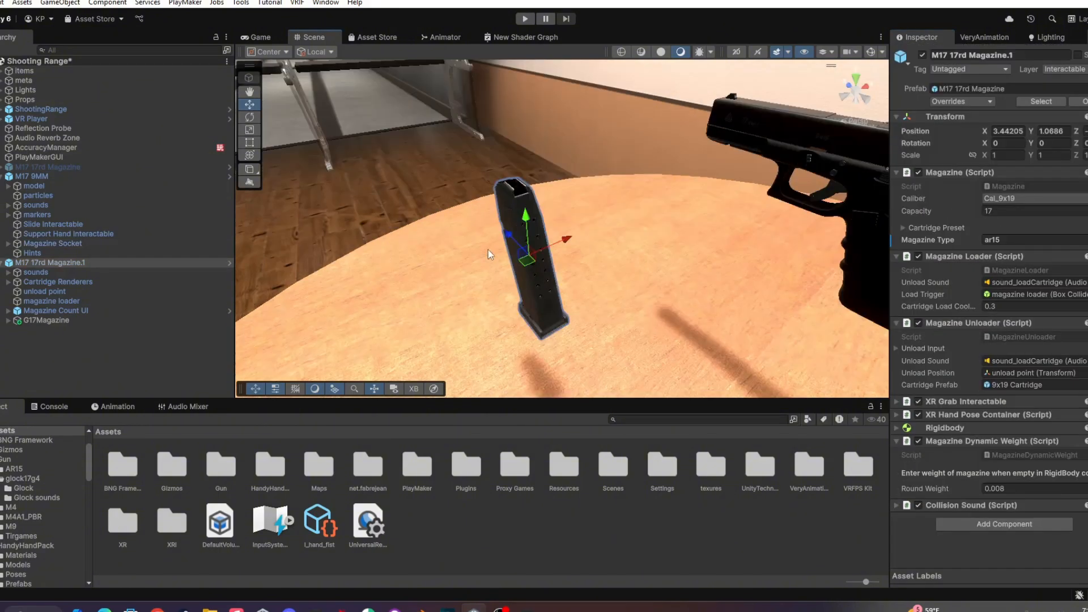
pyautogui.rightClick(18, 254)
pyautogui.click(8, 266)
pyautogui.rightClick(12, 263)
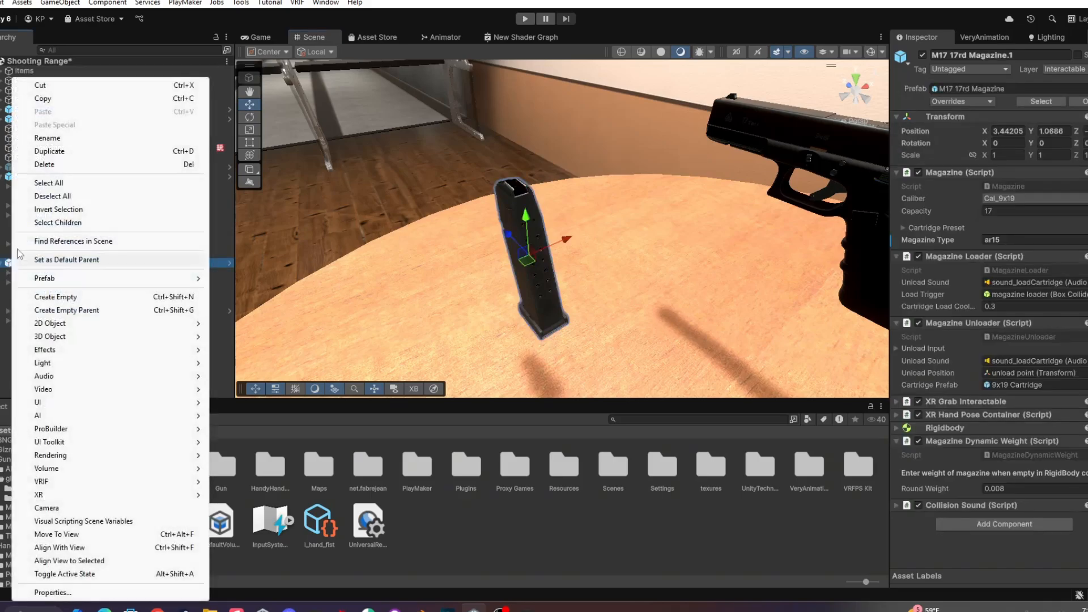
pyautogui.click(44, 164)
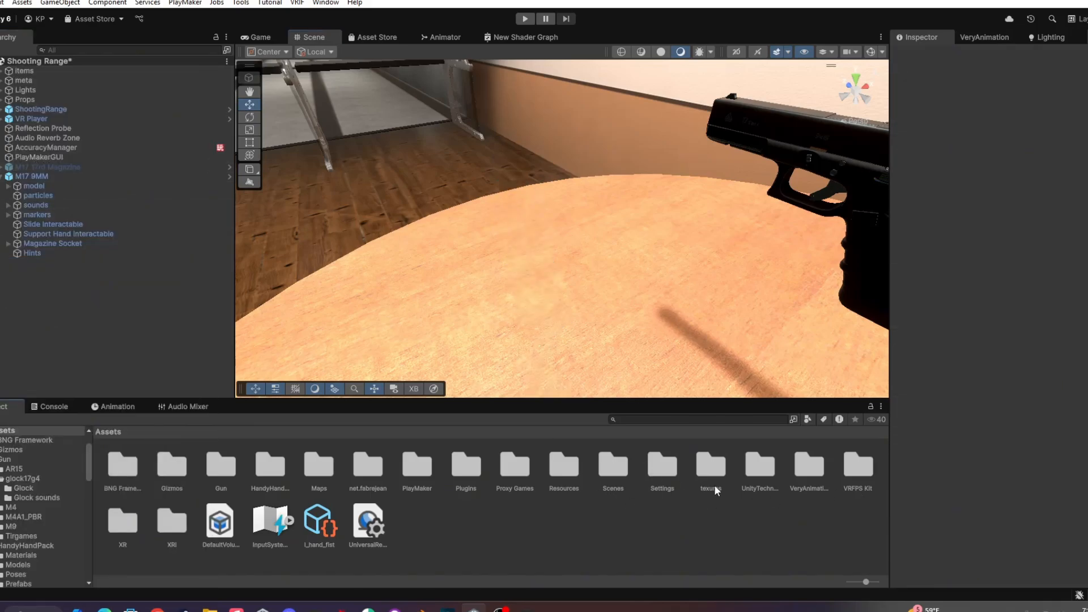
pyautogui.doubleClick(759, 481)
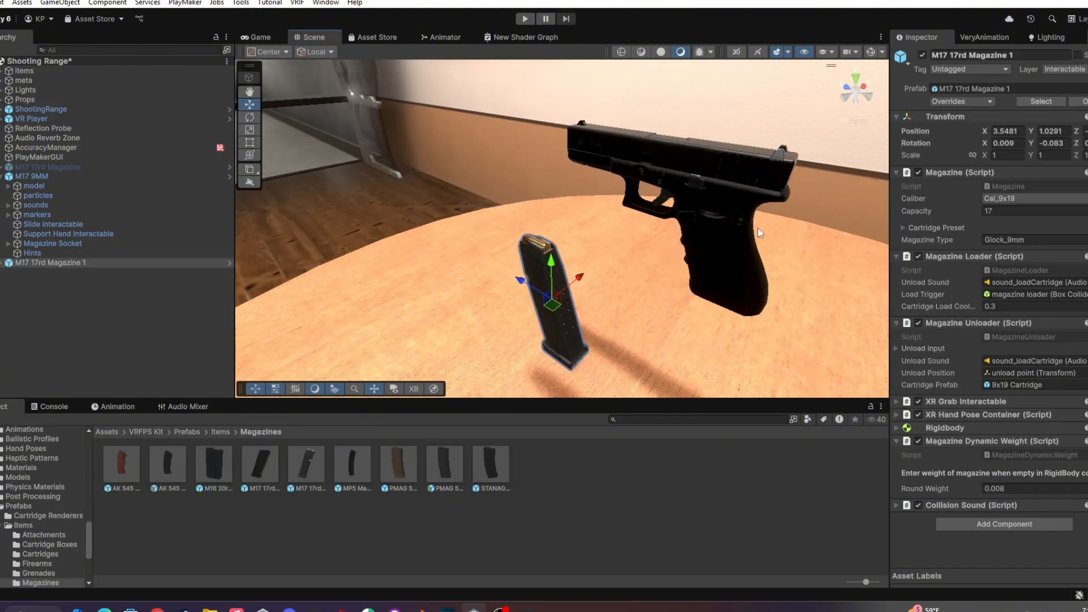
# Assign M17 17rd Magazine 1 as the Starting Selected Interactable of M17 9MM's Magazine Socket
pyautogui.click(757, 227)
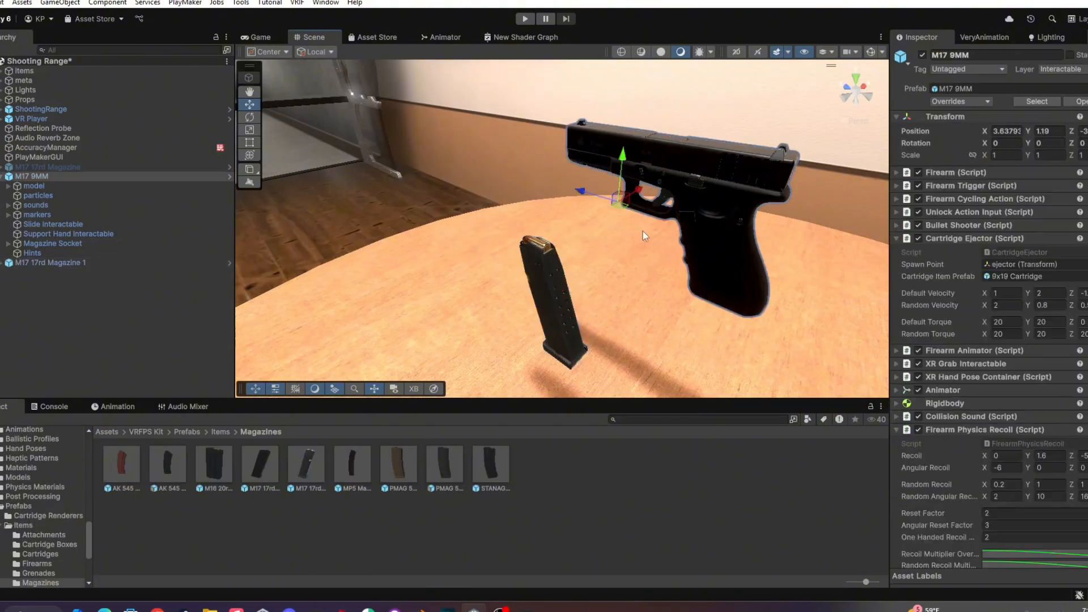
pyautogui.click(38, 235)
pyautogui.click(39, 243)
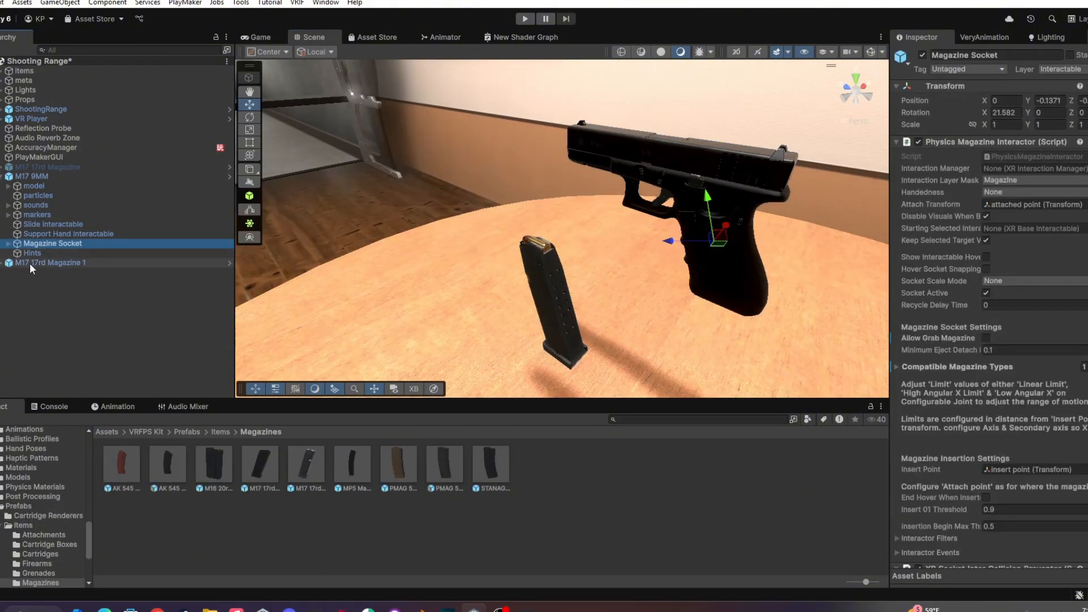
pyautogui.moveTo(29, 263); pyautogui.dragTo(1003, 231)
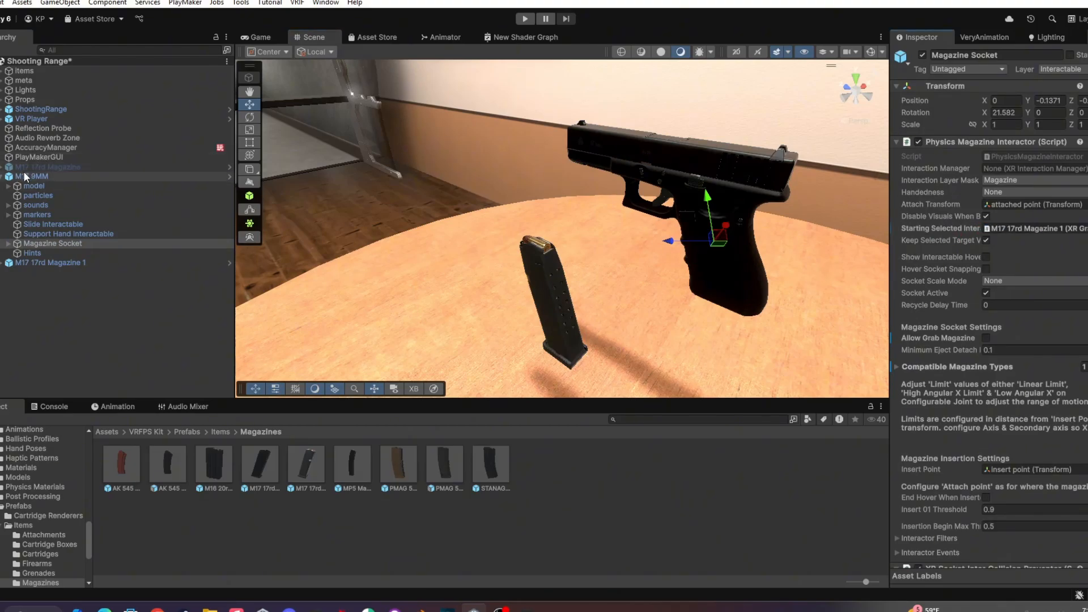
# Review the Magazine Socket's remaining components and insertion settings, collapsing its Configurable Joint component
pyautogui.scroll(-8, 1008, 236)
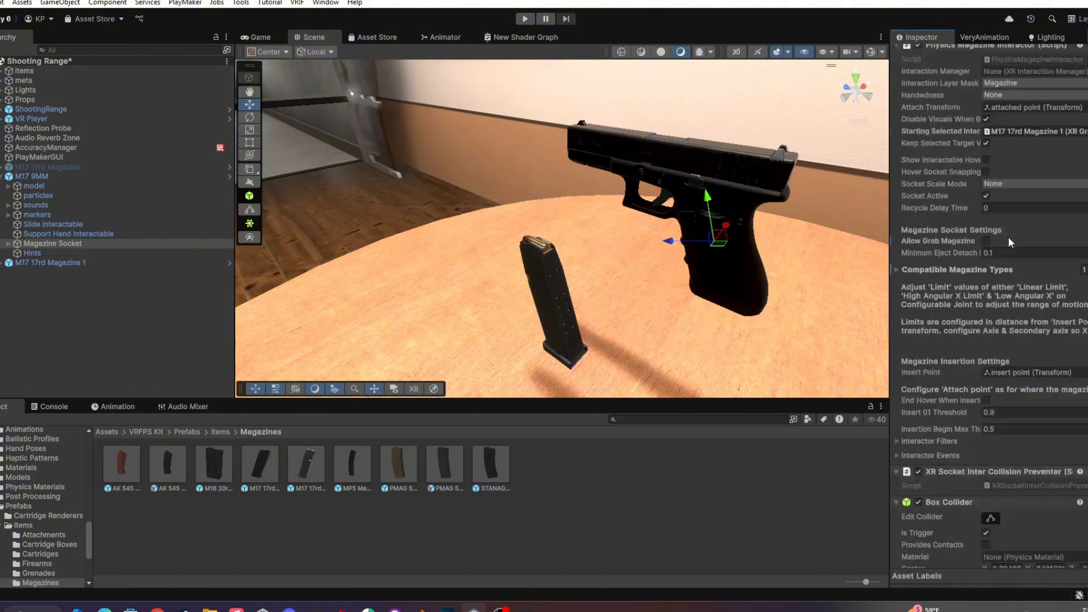
pyautogui.scroll(-14, 974, 204)
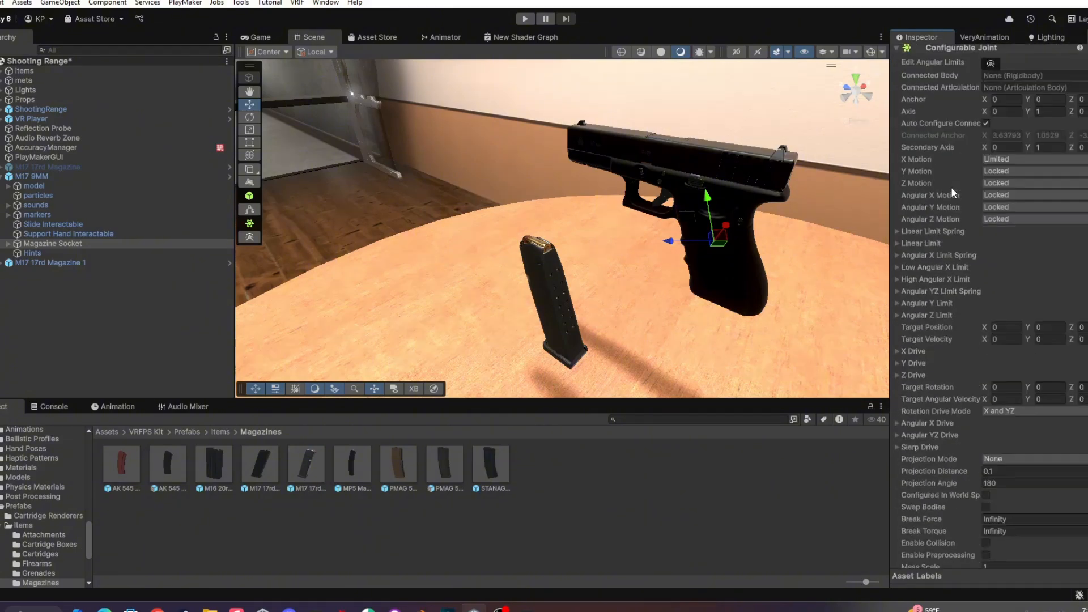
pyautogui.scroll(3, 951, 186)
pyautogui.click(950, 243)
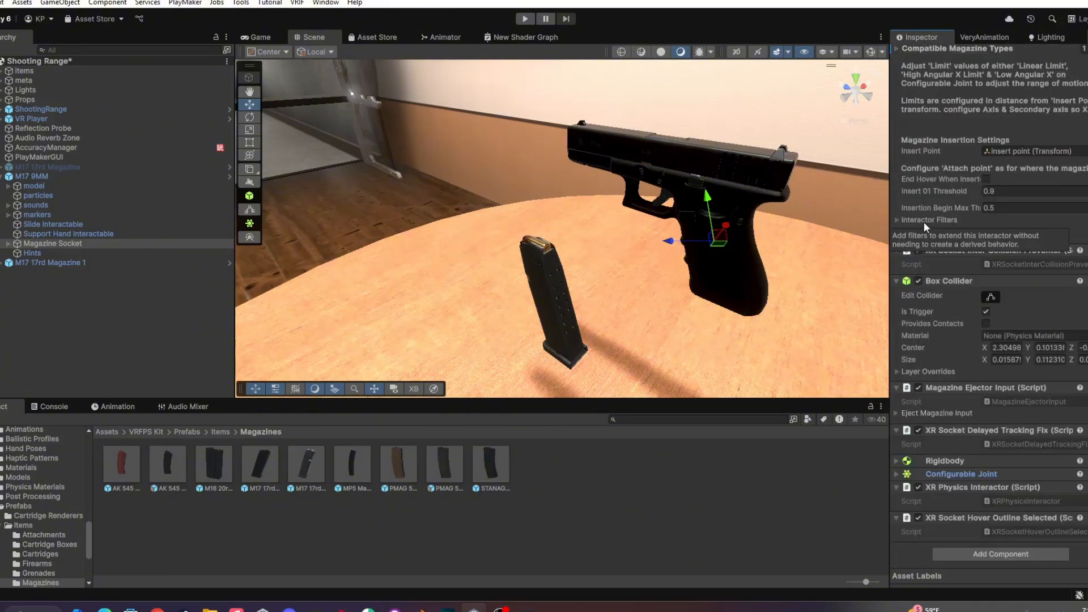
pyautogui.scroll(14, 963, 331)
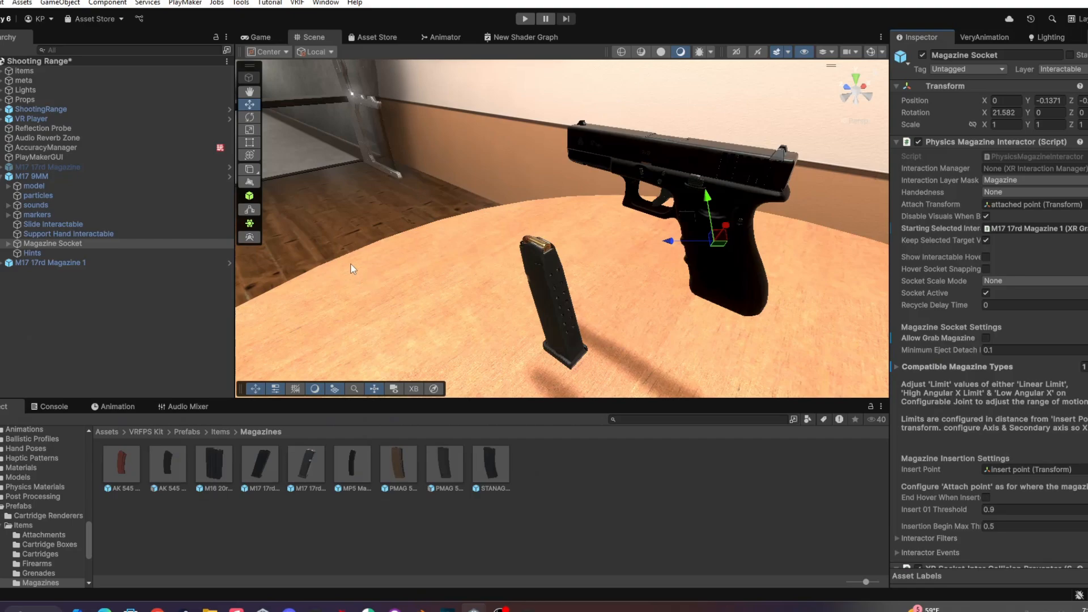
pyautogui.scroll(-3, 1029, 418)
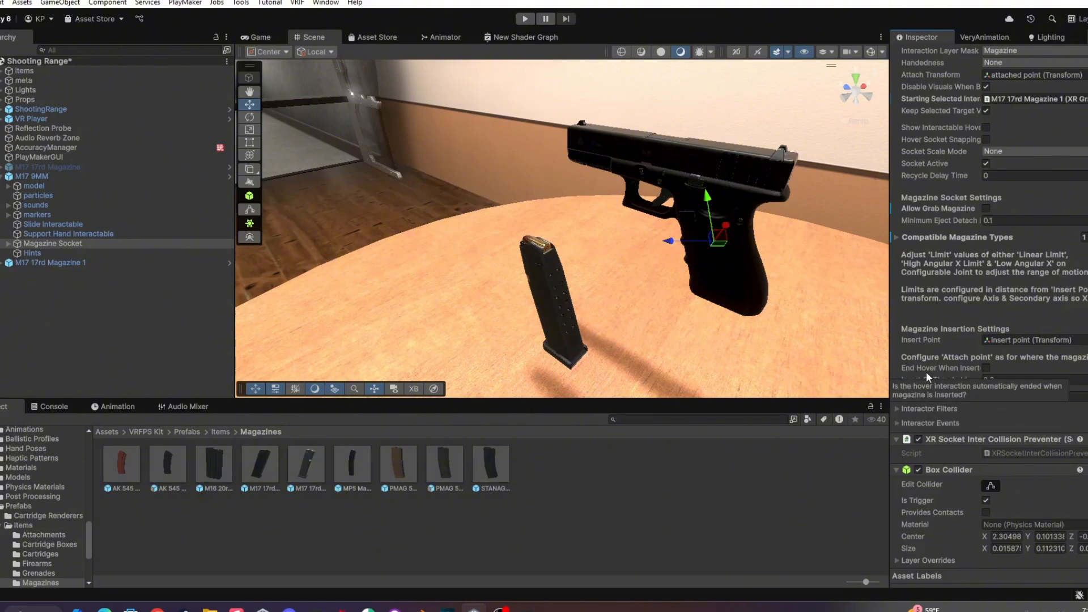
pyautogui.scroll(3, 967, 233)
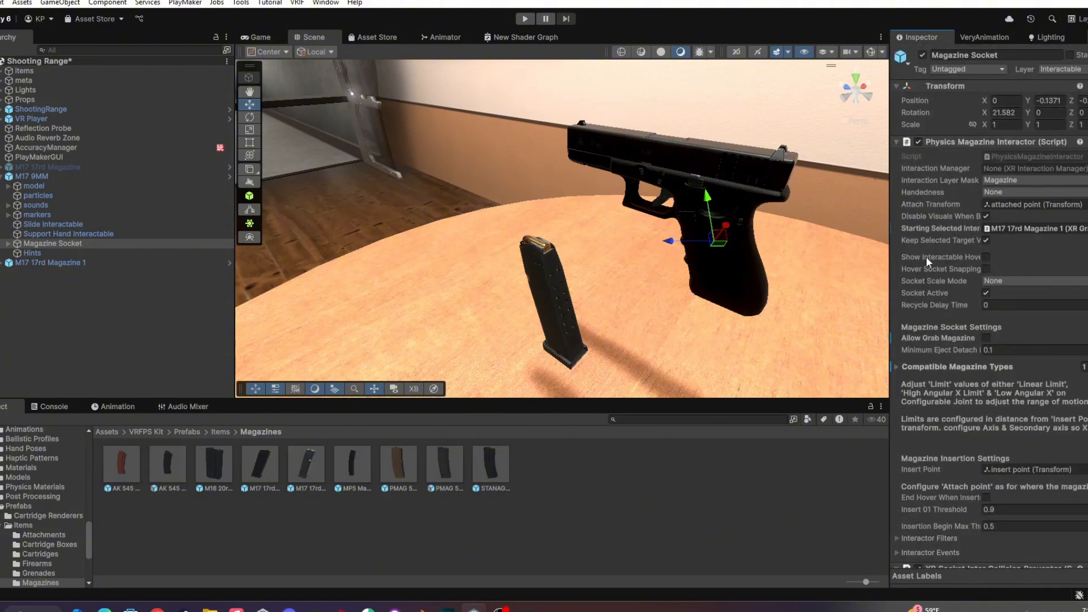
# Check the Interaction Layer Mask options in the Magazine Socket's Physics Magazine Interactor script
pyautogui.click(1010, 190)
pyautogui.click(983, 179)
pyautogui.click(988, 179)
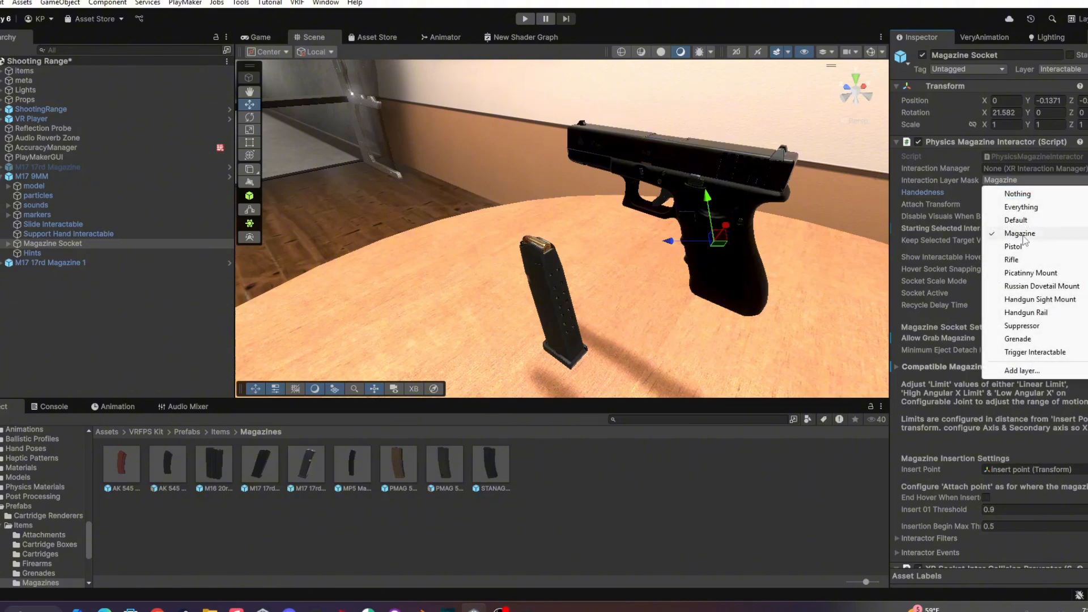
pyautogui.click(928, 200)
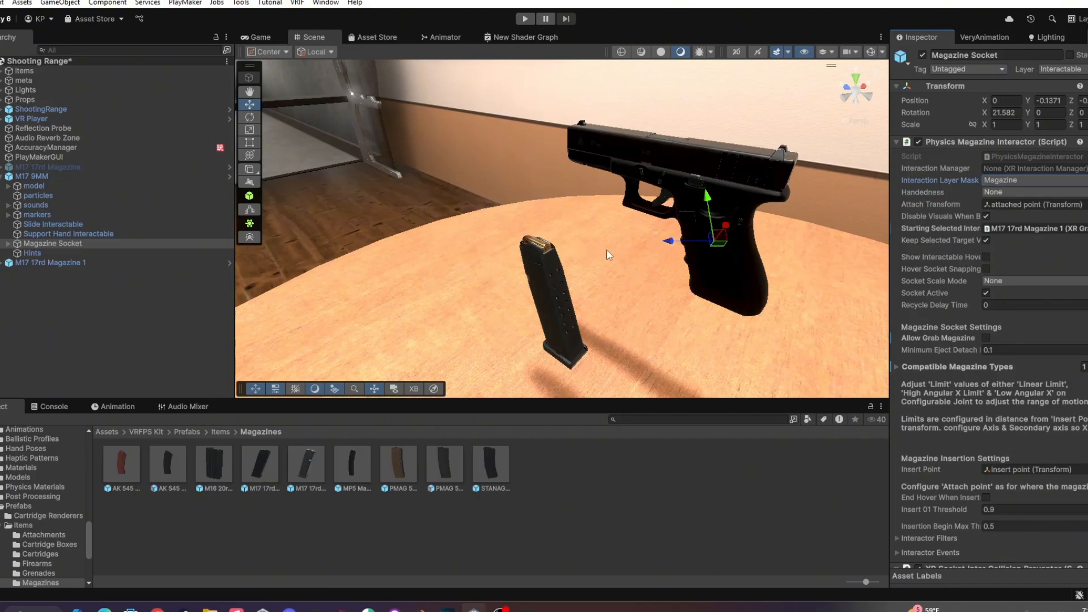
# Check the Interaction Layer Mask and remaining XR Grab Interactable settings of M17 17rd Magazine 1, and deselect it
pyautogui.click(562, 291)
pyautogui.scroll(-1, 935, 376)
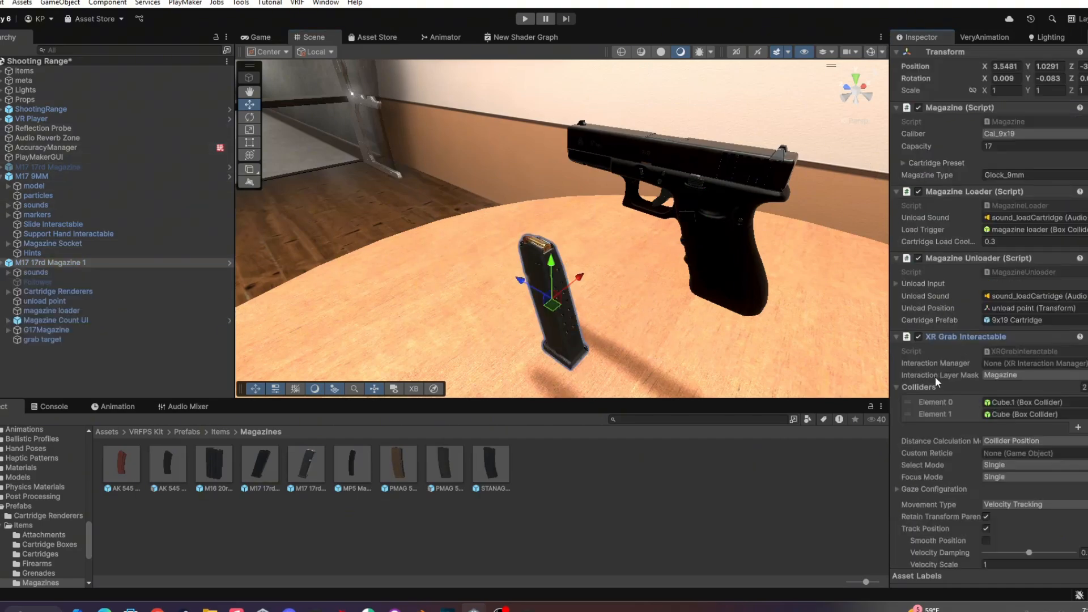
pyautogui.click(1009, 374)
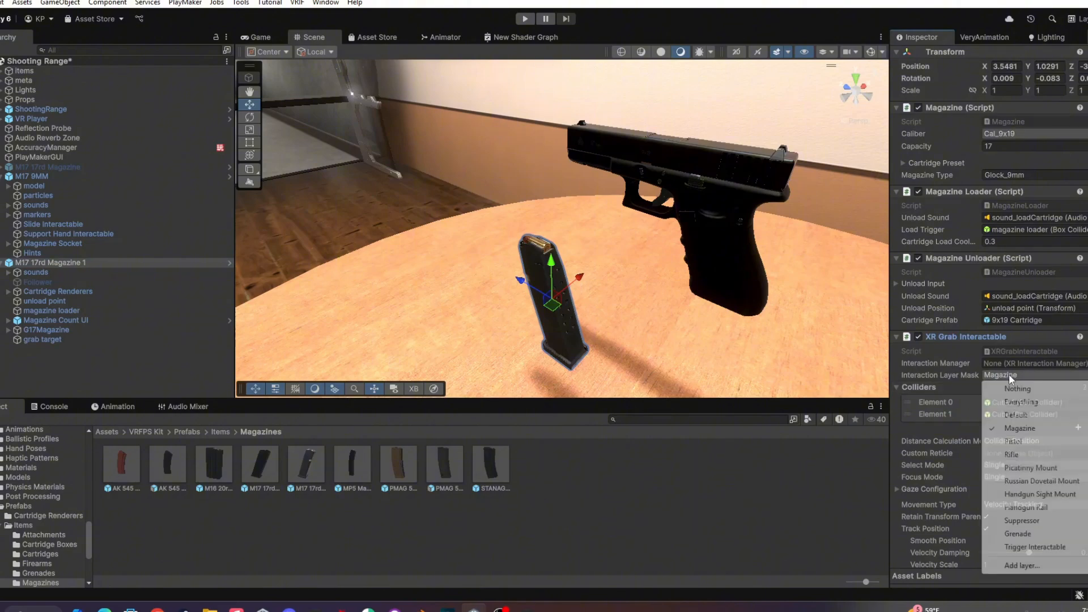
pyautogui.click(961, 370)
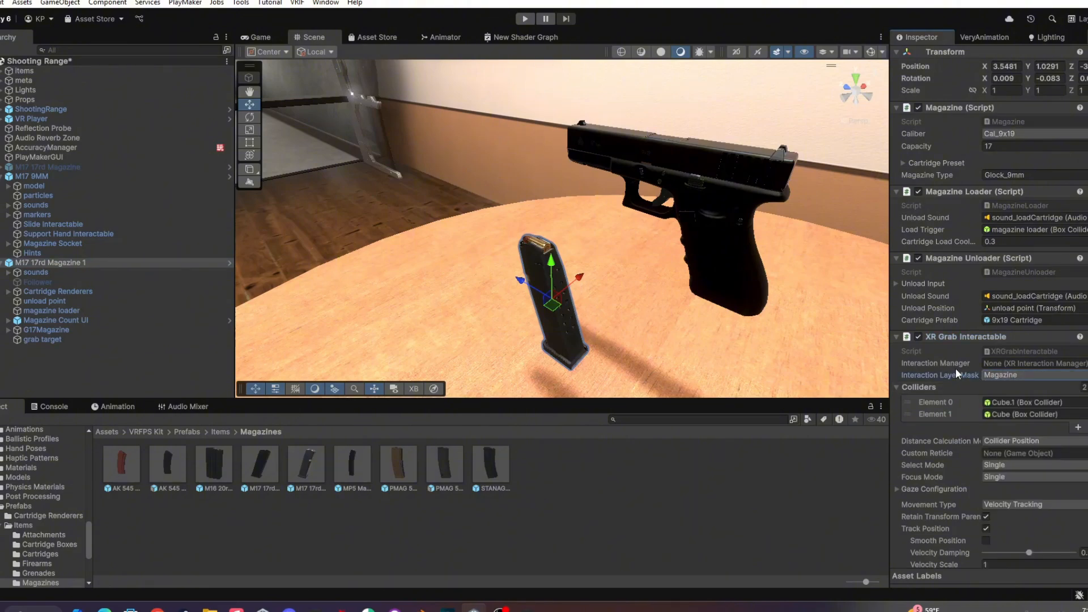
pyautogui.scroll(-10, 955, 369)
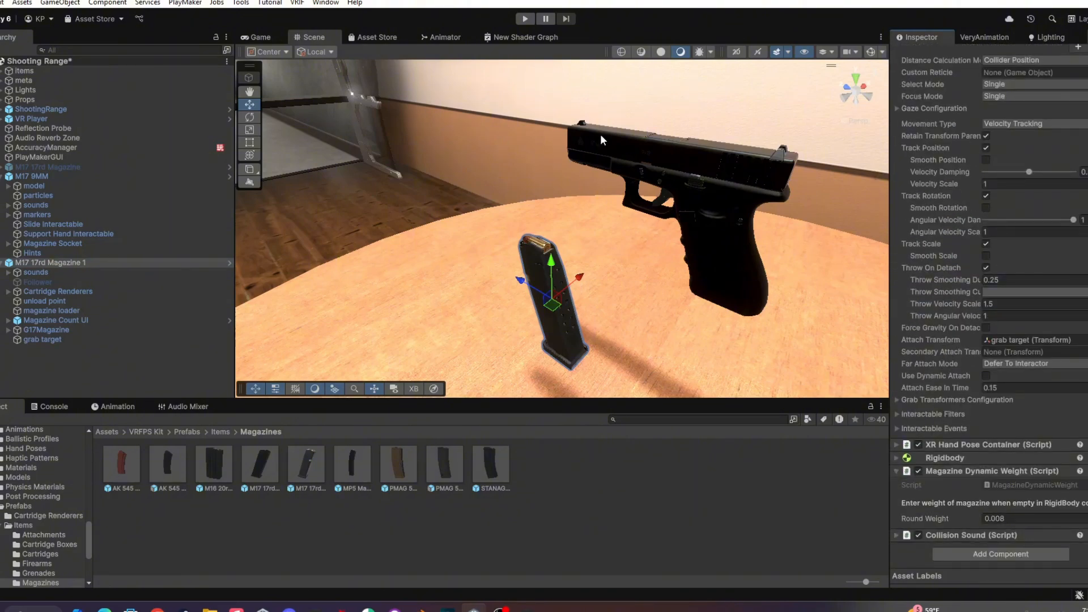
pyautogui.click(545, 573)
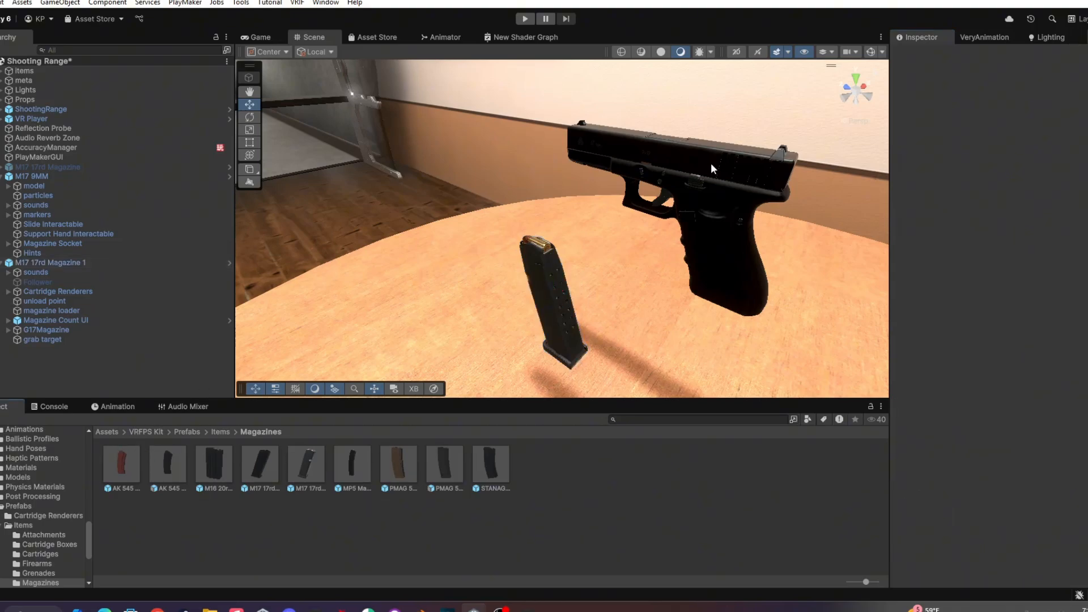
# Collapse the M17 9MM and M17 17rd Magazine 1 objects in the scene hierarchy
pyautogui.moveTo(711, 162); pyautogui.dragTo(607, 152, button='right')
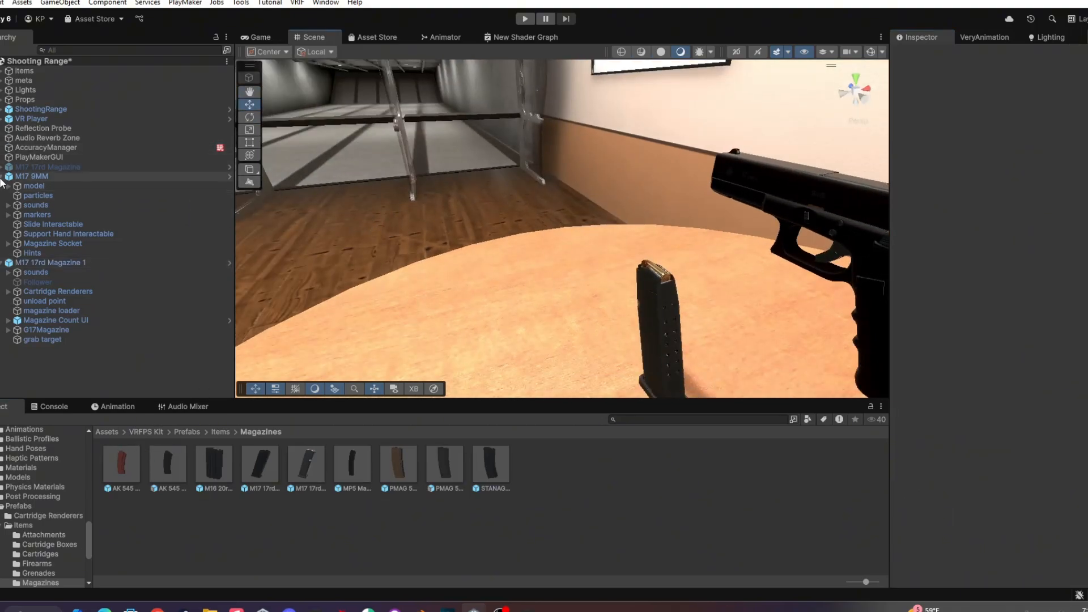
pyautogui.click(3, 168)
pyautogui.click(3, 168)
pyautogui.click(3, 176)
pyautogui.click(2, 186)
pyautogui.moveTo(513, 206); pyautogui.dragTo(543, 184, button='right')
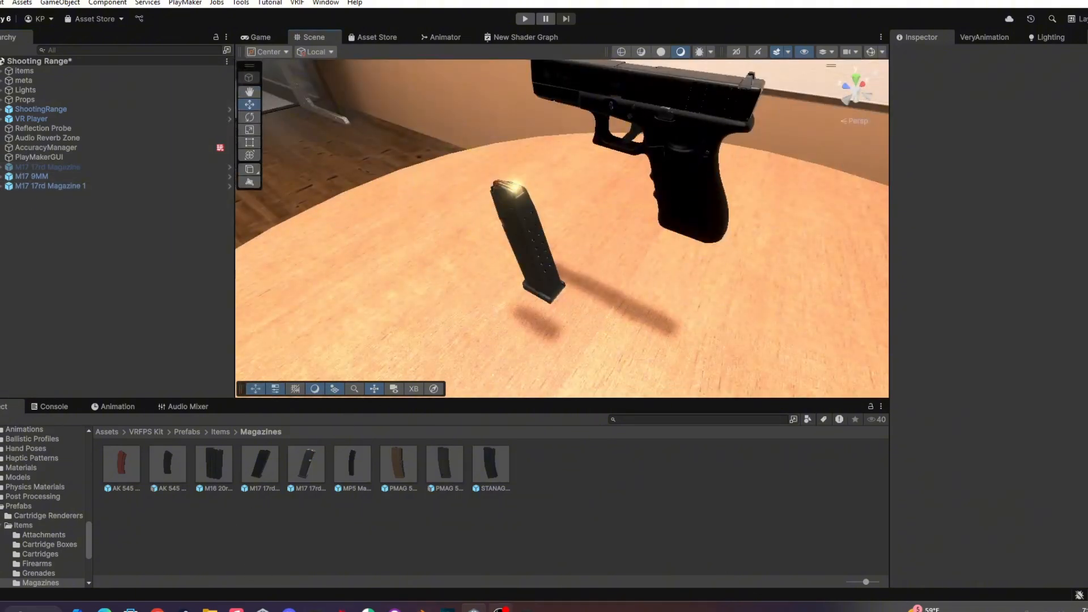